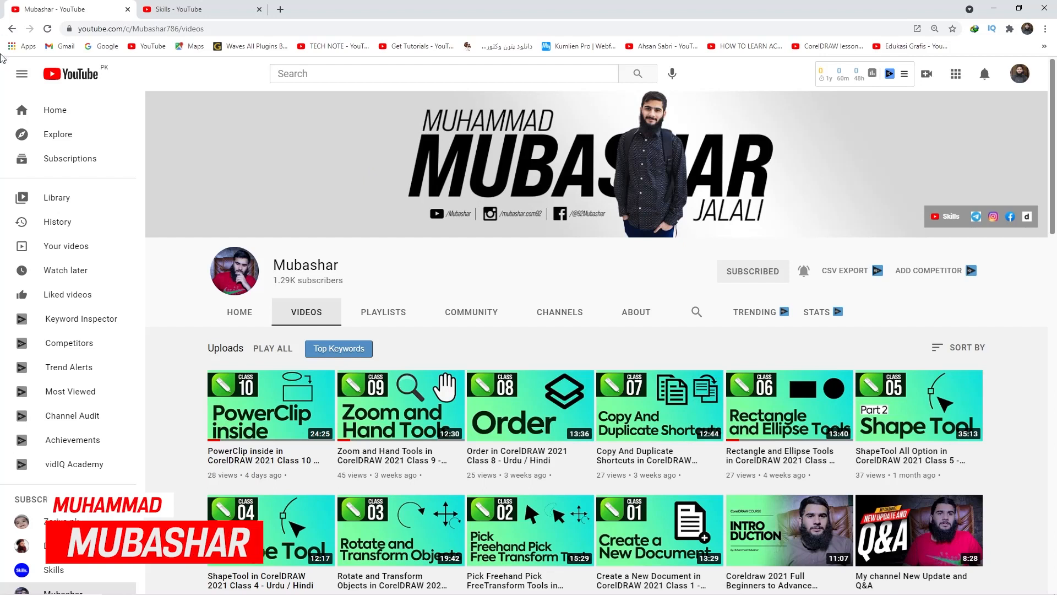
Collapse the YouTube sidebar and switch to the Skills channel page
left_click(22, 74)
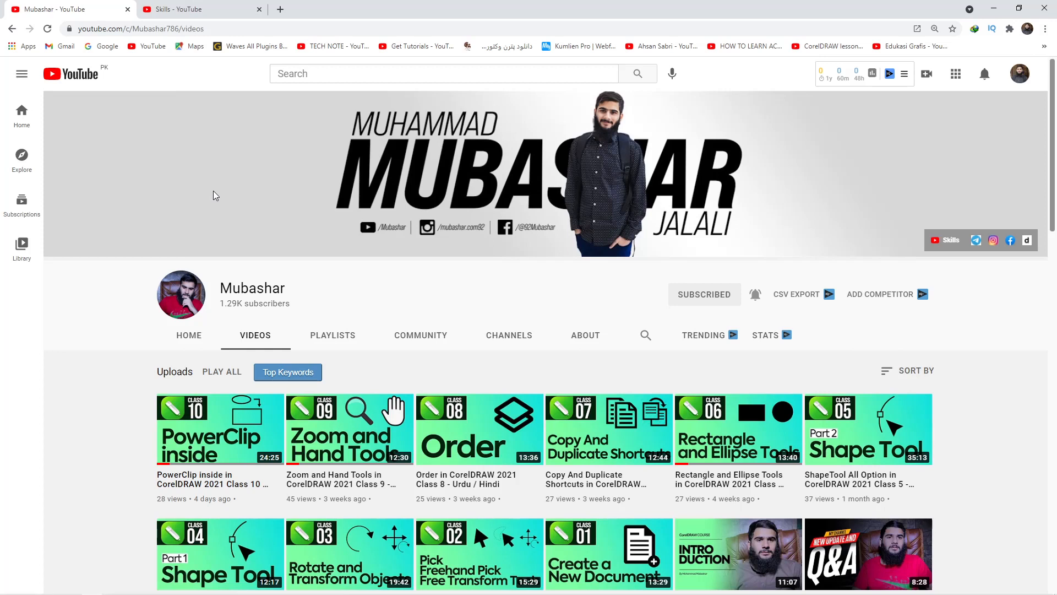
left_click(209, 9)
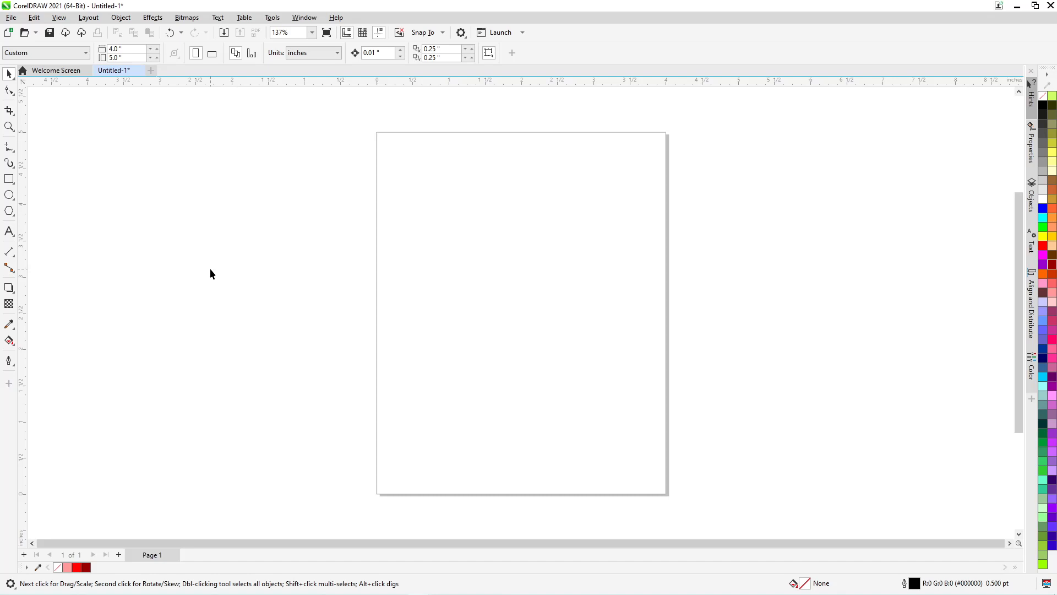
Draw a rectangle over the page's edge and set its size to 3 by 3 inches
left_click(9, 179)
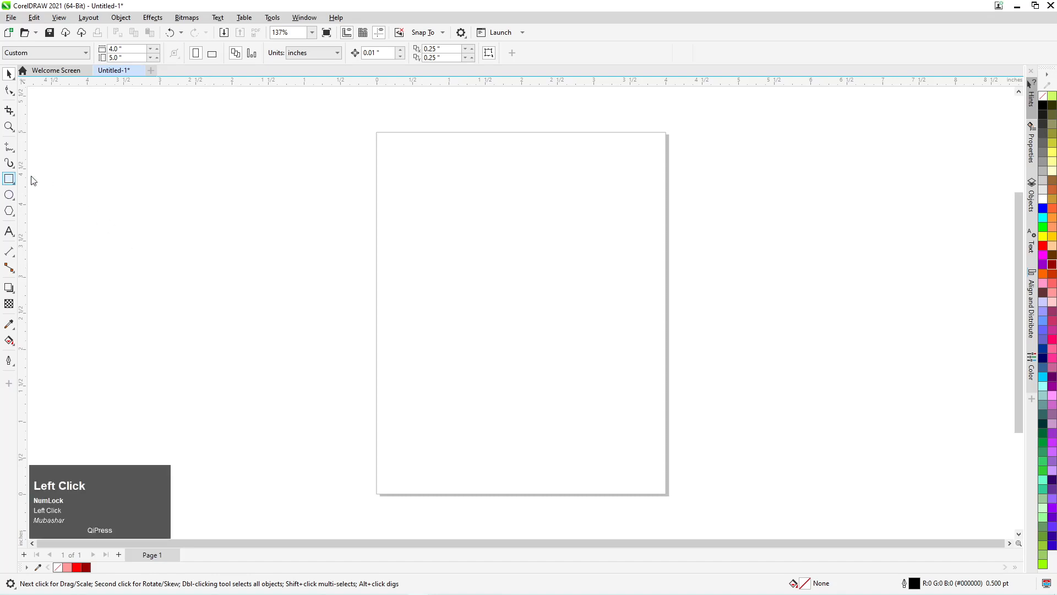
mouse_move(169, 147)
left_mouse_down()
mouse_move(427, 361)
mouse_move(426, 373)
left_mouse_up()
left_click(110, 49)
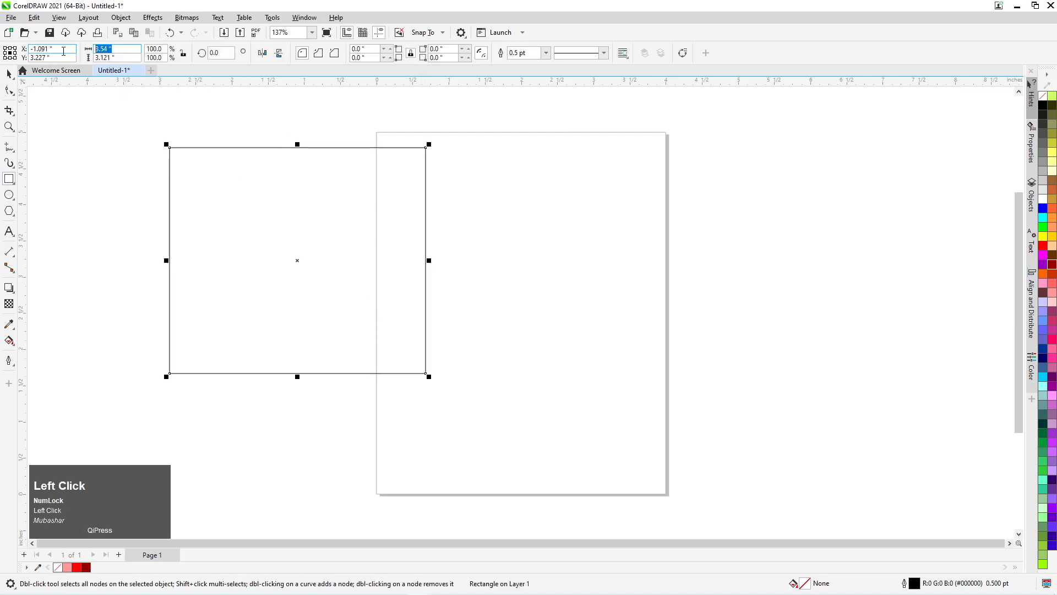
type("3")
key("Tab")
type("3")
key("Return")
Move the square off the page's left side to about X -1.86, Y 3.14 inches and fill it with dark orange (#CC3300)
left_click(9, 73)
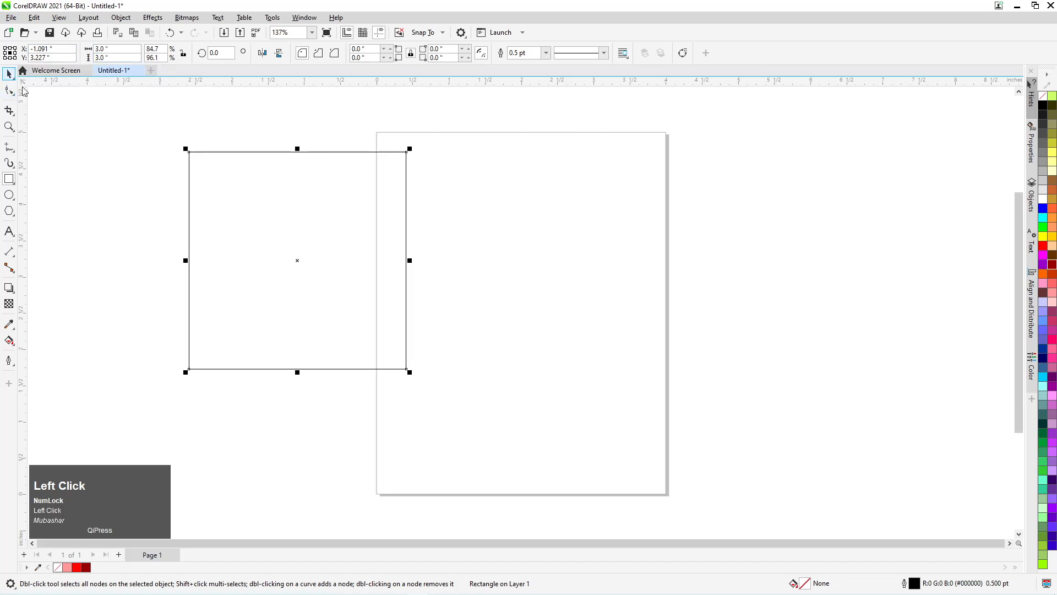
left_click_drag(236, 205, 241, 206)
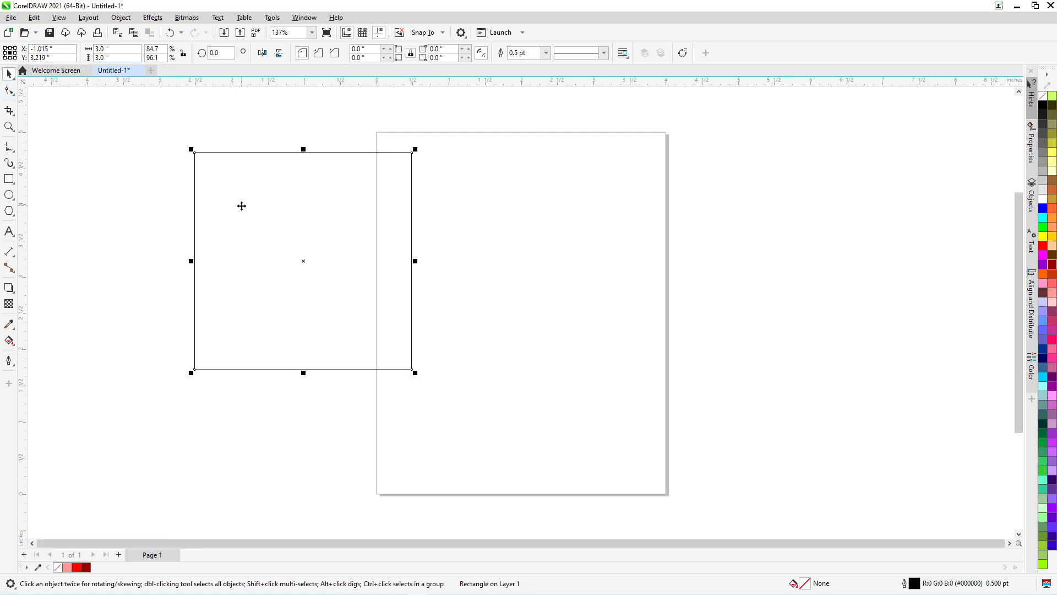
left_click_drag(242, 205, 210, 207)
left_click(1052, 273)
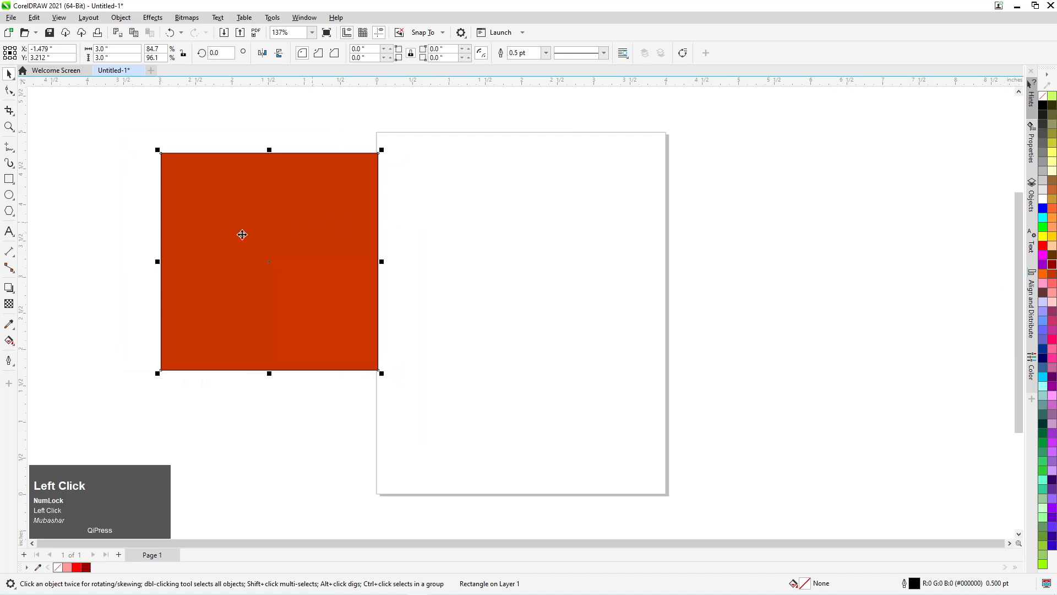
left_click(130, 195)
left_click_drag(313, 218, 286, 224)
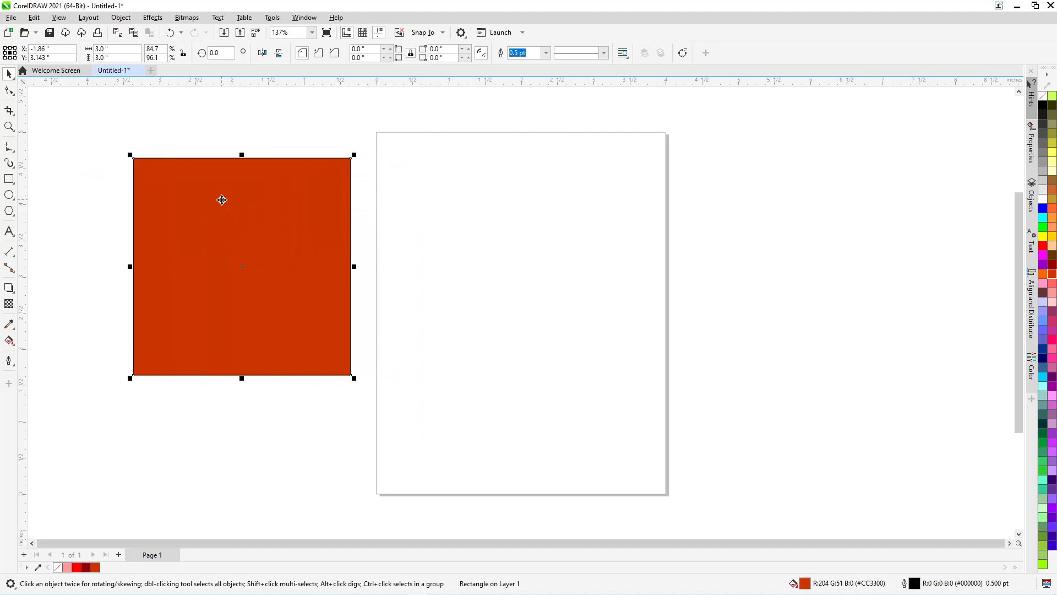
Center the orange square on the page, and move it well off the page's right side to about X 29 inches
key("p")
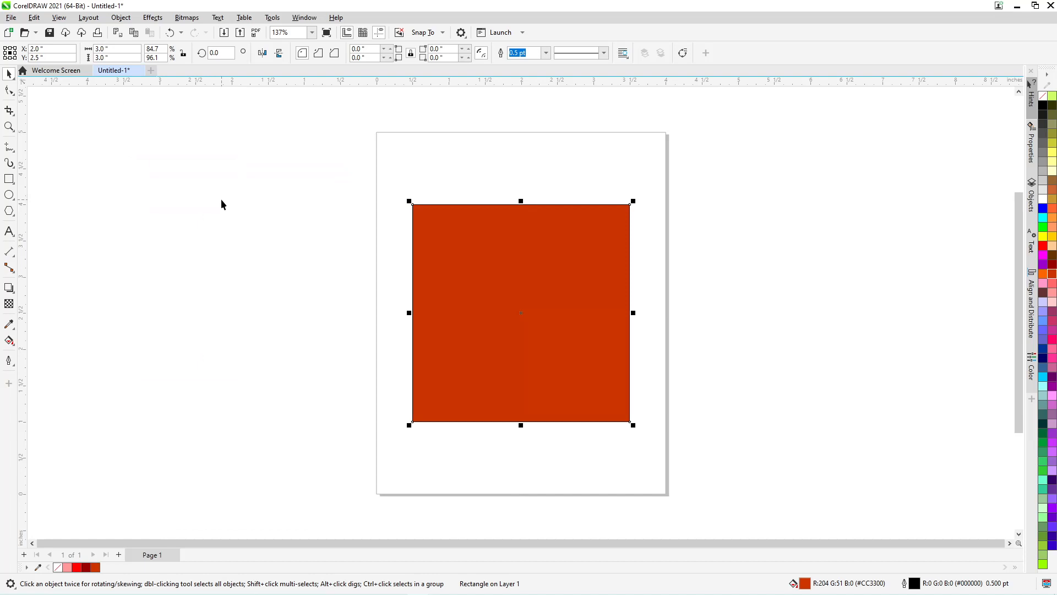
scroll(218, 201, "down", 5)
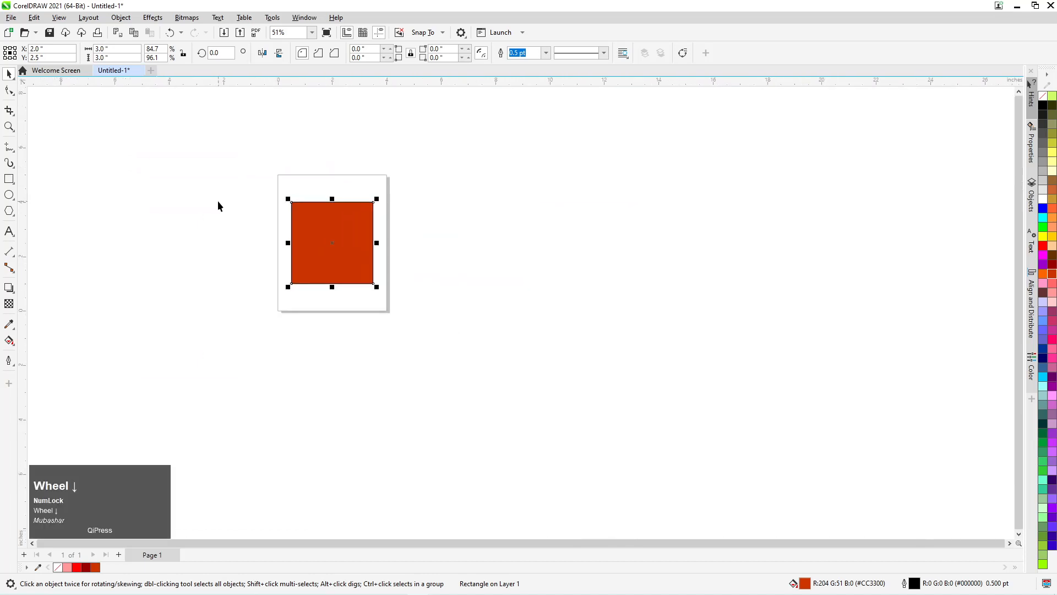
left_click_drag(257, 212, 575, 198)
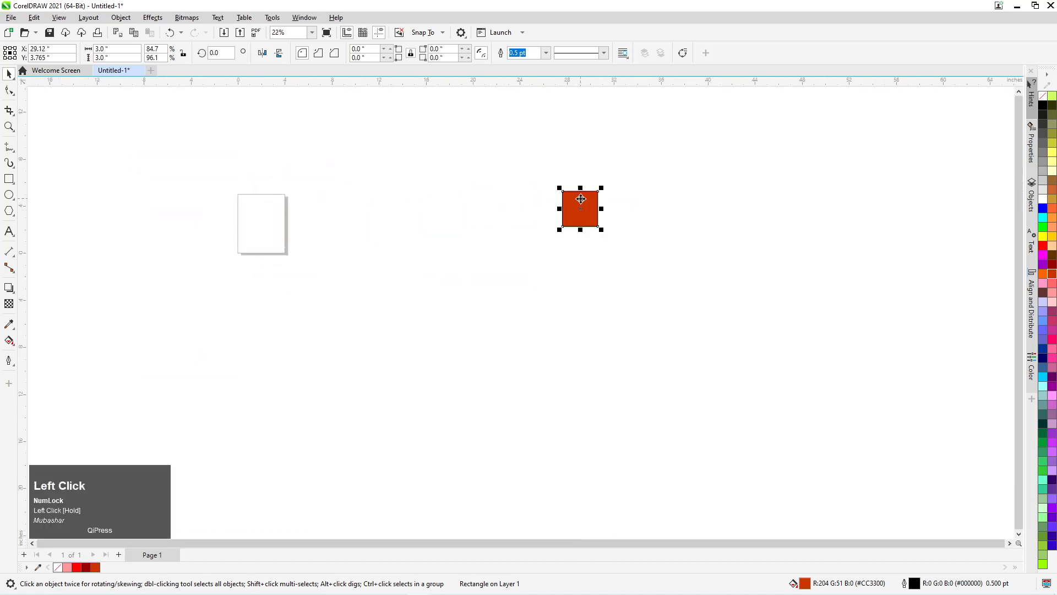
Draw a circle about 5.95 inches wide below the orange square and fill it with amber yellow (#FFCC00)
left_click(9, 194)
left_click_drag(521, 319, 553, 389)
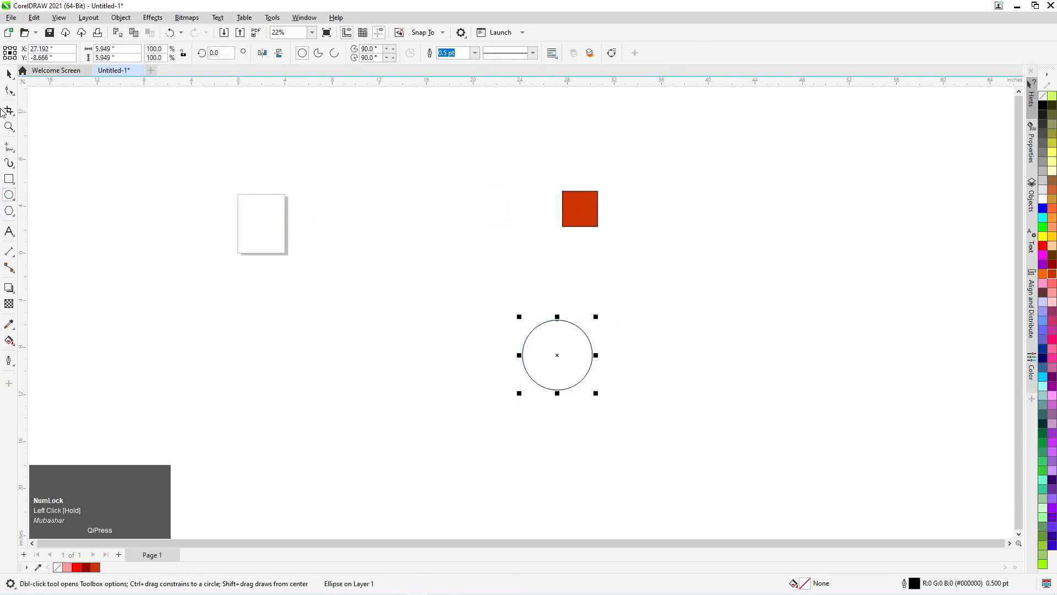
left_click(8, 73)
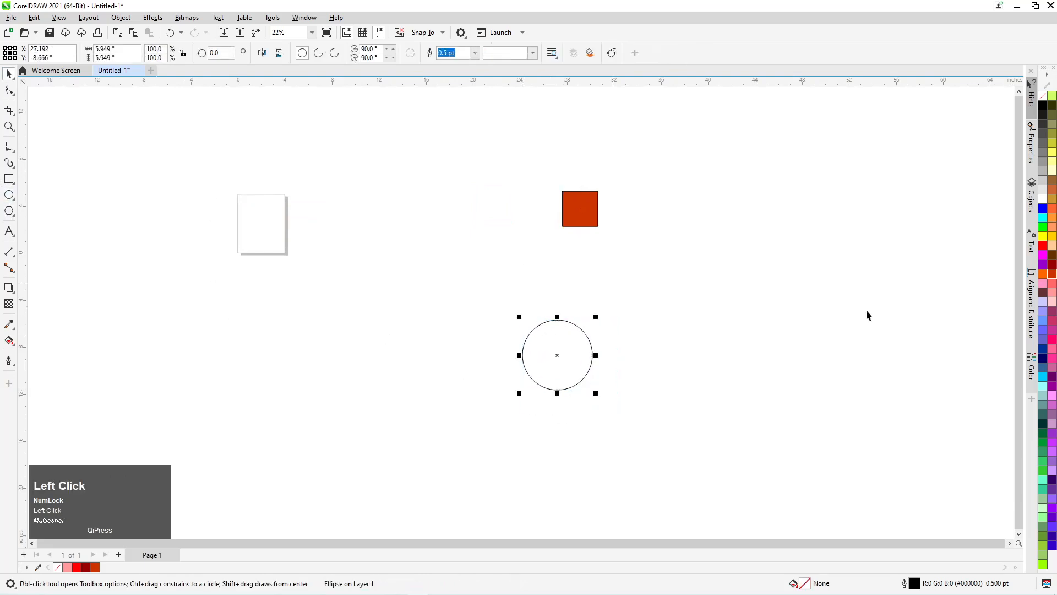
left_click(1053, 236)
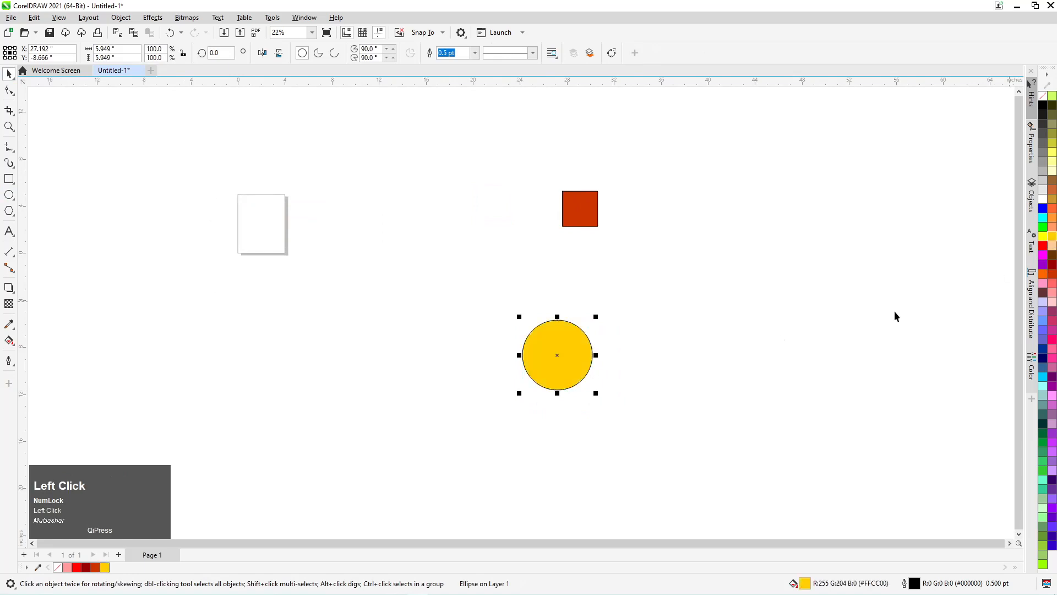
left_click(457, 274)
left_click(532, 359)
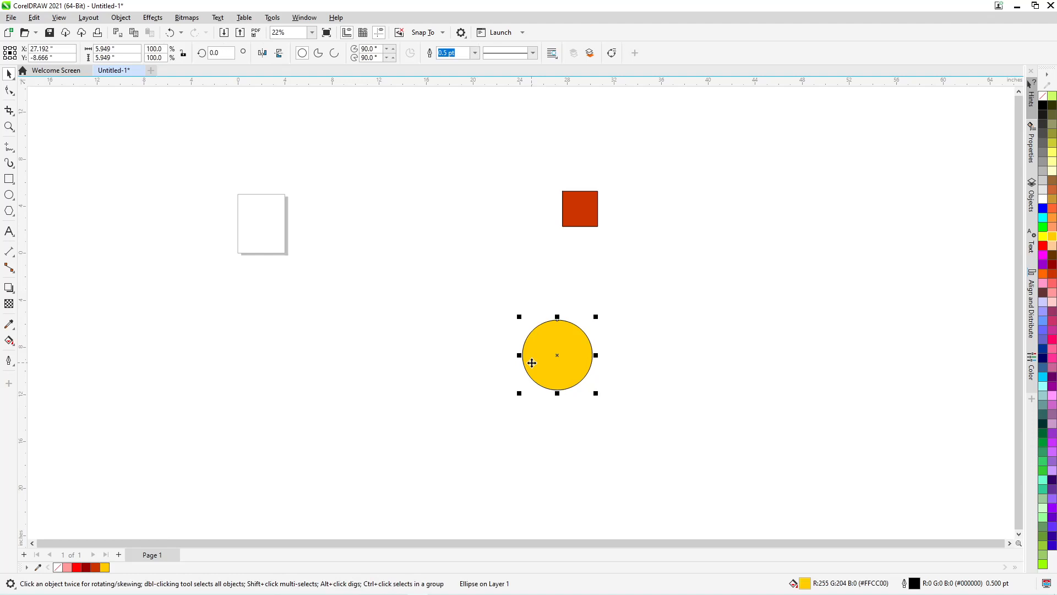
Move the yellow circle far away from the page to about X 116 inches, and center it on the page
scroll(350, 330, "down", 1)
scroll(307, 250, "up", 5)
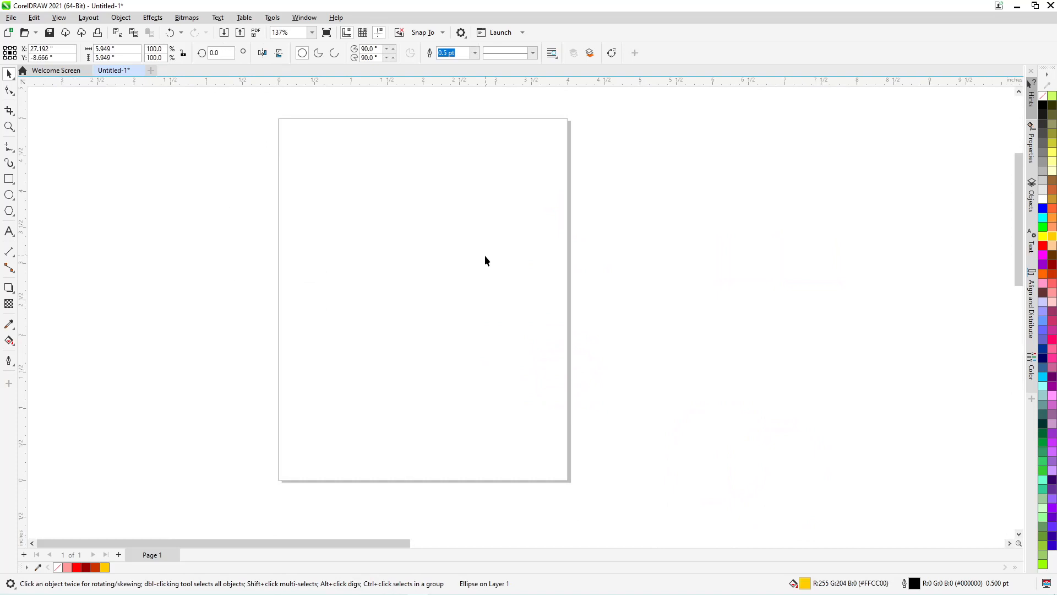
scroll(342, 203, "down", 5)
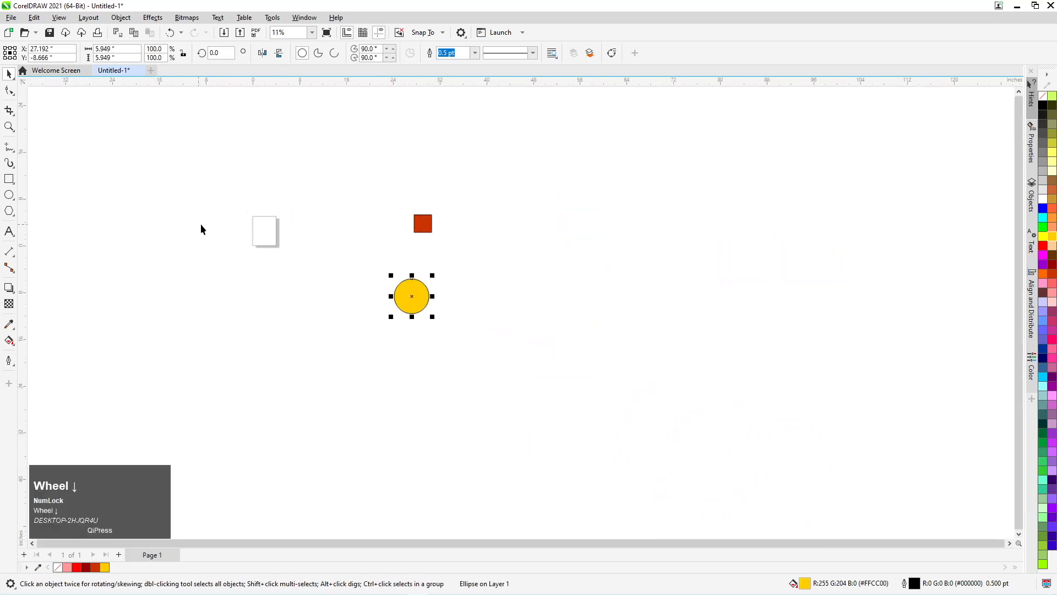
left_click_drag(410, 303, 932, 323)
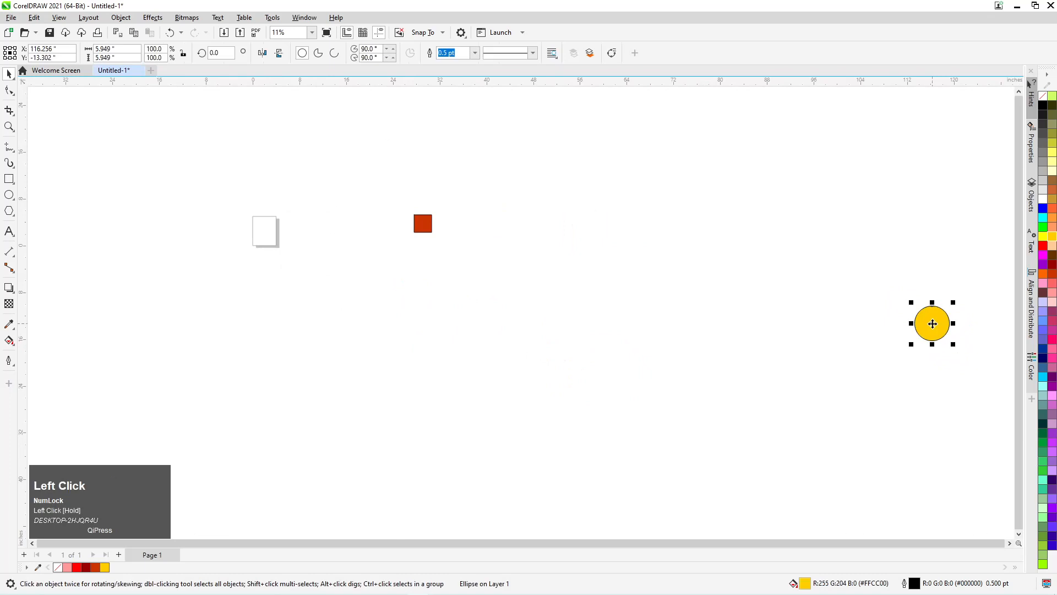
key("p")
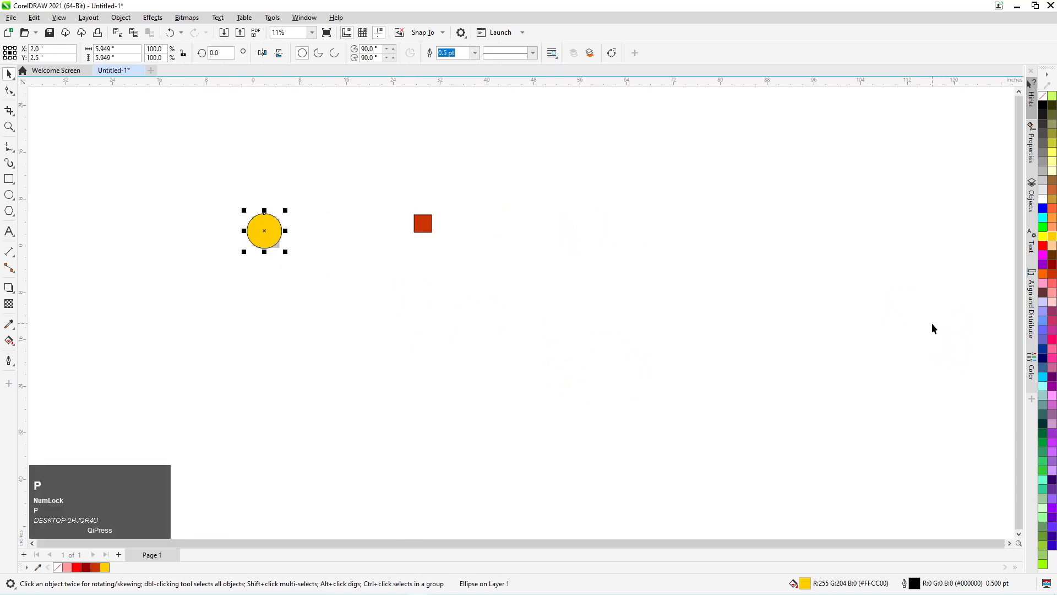
Shrink the yellow circle around its center to about 4.38 inches in diameter
key("F4")
scroll(399, 290, "down", 3)
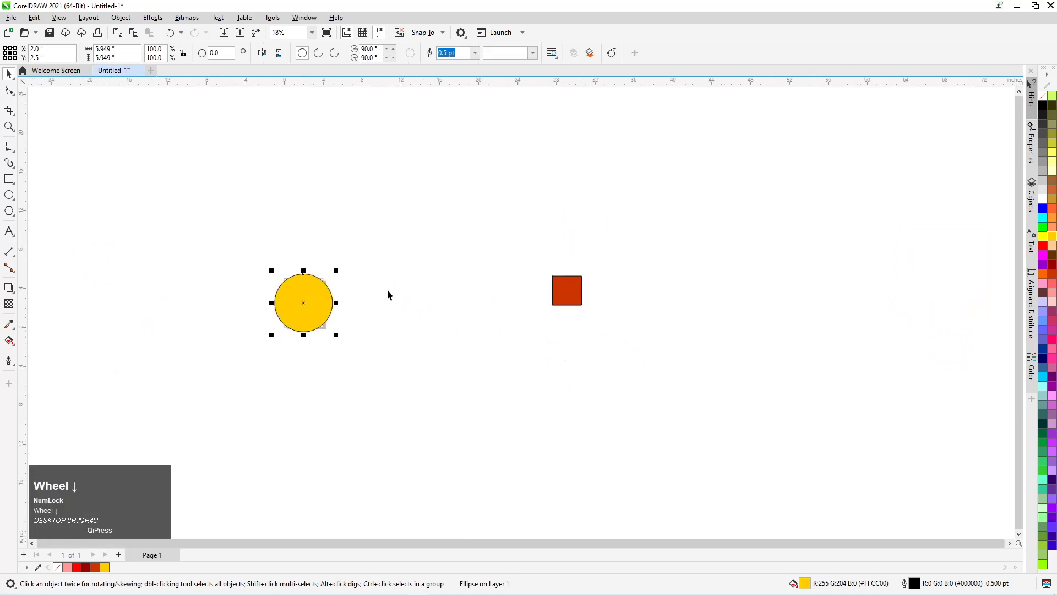
scroll(264, 313, "up", 2)
left_click(431, 221)
left_click_drag(430, 220, 419, 234)
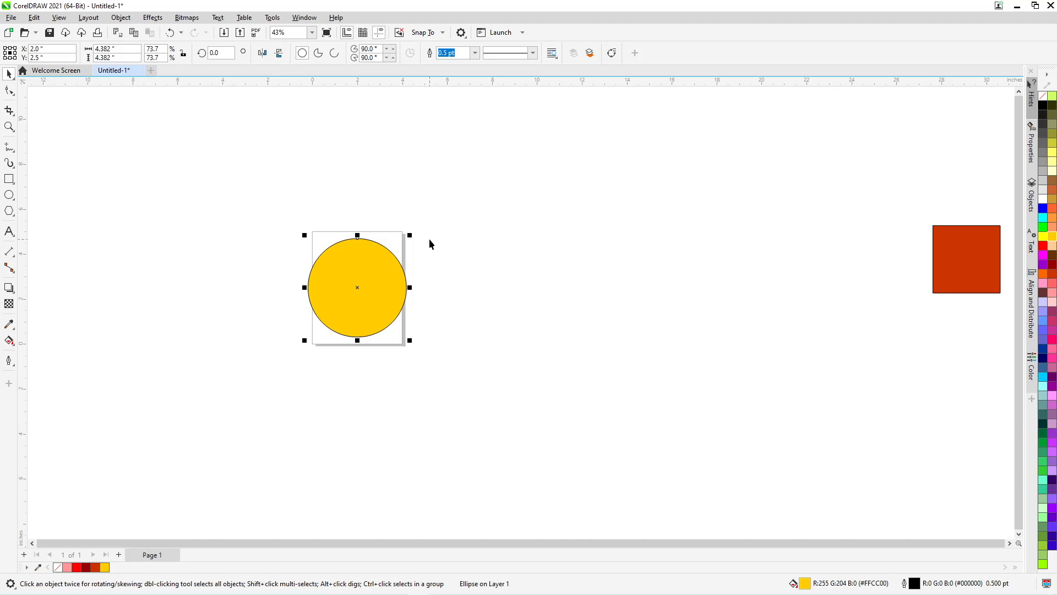
Open the Align and Distribute docker, and undock and close the whole docker group
left_click(1032, 296)
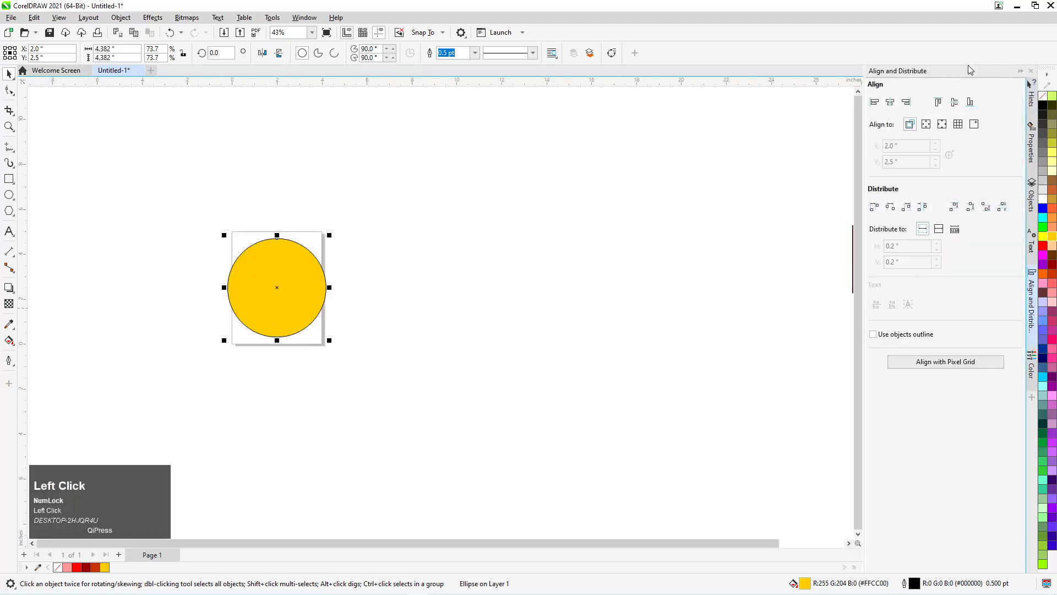
left_click(1022, 73)
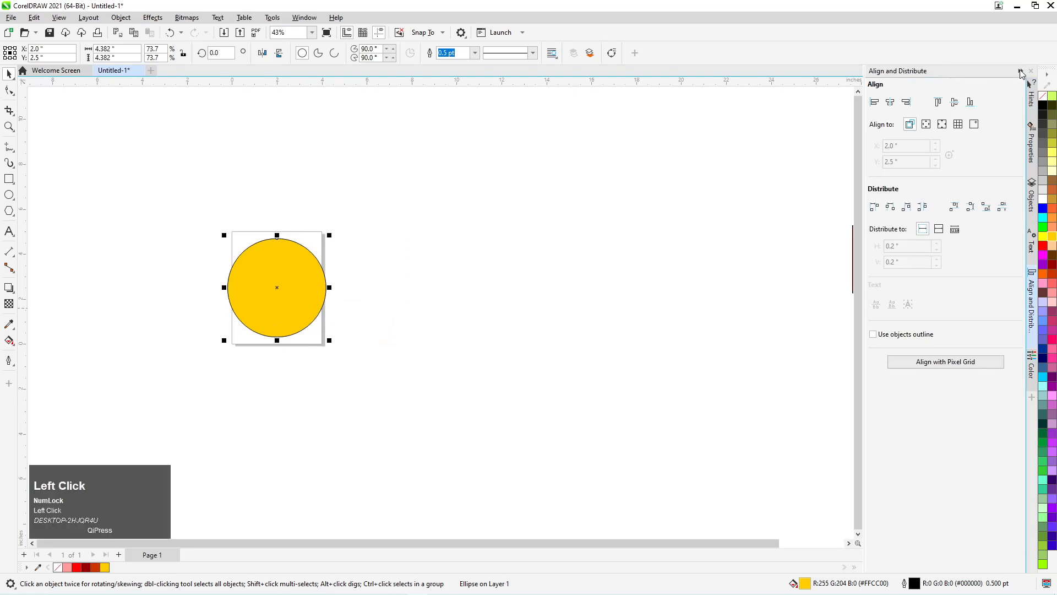
left_click(1031, 287)
left_click_drag(982, 80, 955, 98)
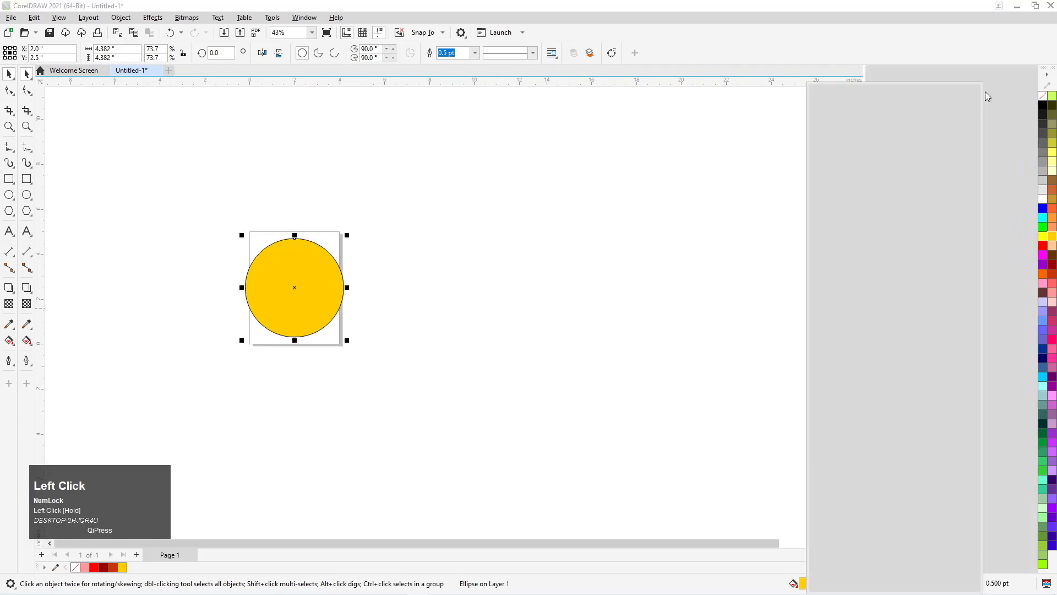
left_click(976, 93)
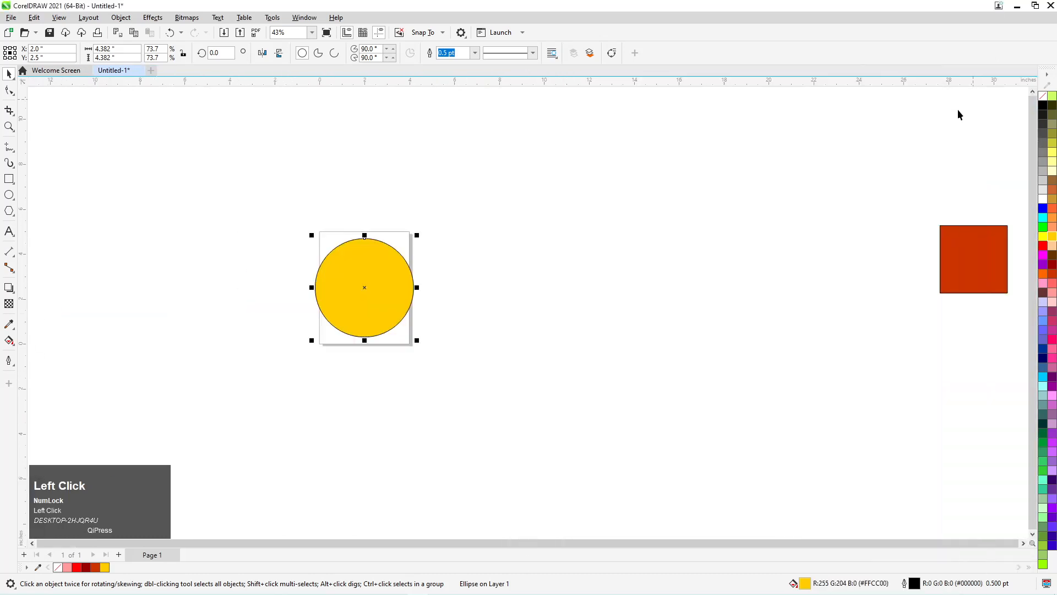
Move the yellow circle off the page and delete it together with the orange square
left_click_drag(364, 288, 568, 296)
left_click_drag(507, 200, 985, 415)
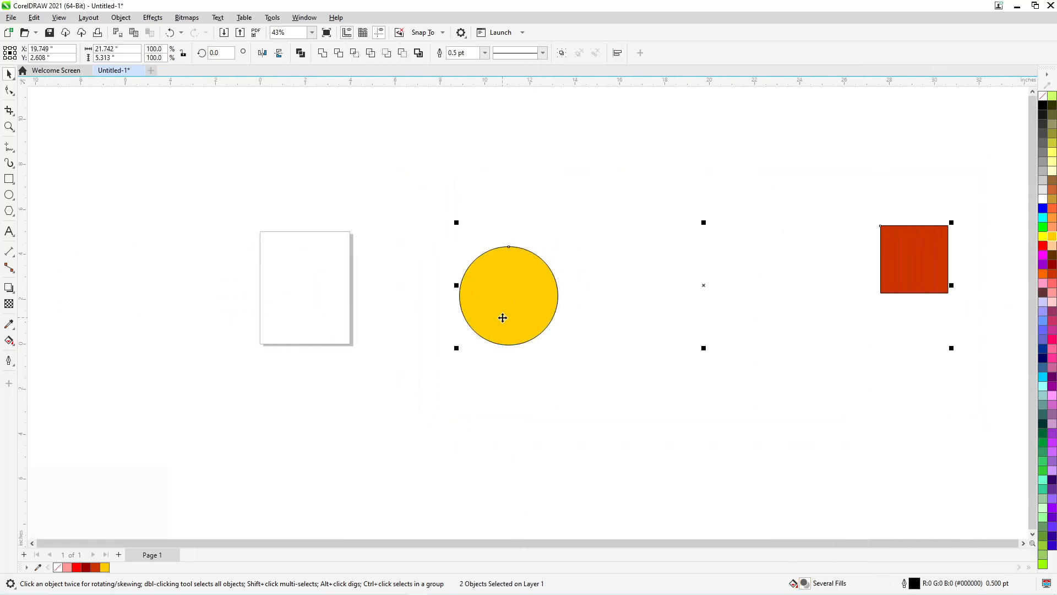
key("Delete")
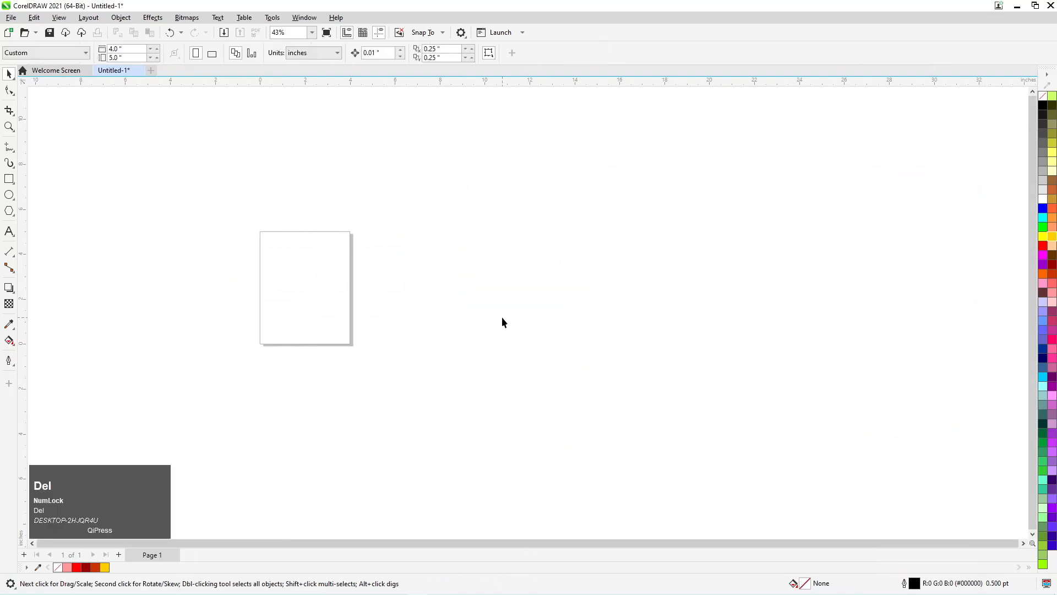
Draw a rectangle about 2.38 by 2.30 inches up and to the right of the page and fill it with dark orange (#CC3300)
left_click(9, 179)
left_click_drag(398, 162, 451, 214)
key("space")
left_click_drag(397, 173, 431, 194)
scroll(477, 184, "up", 1)
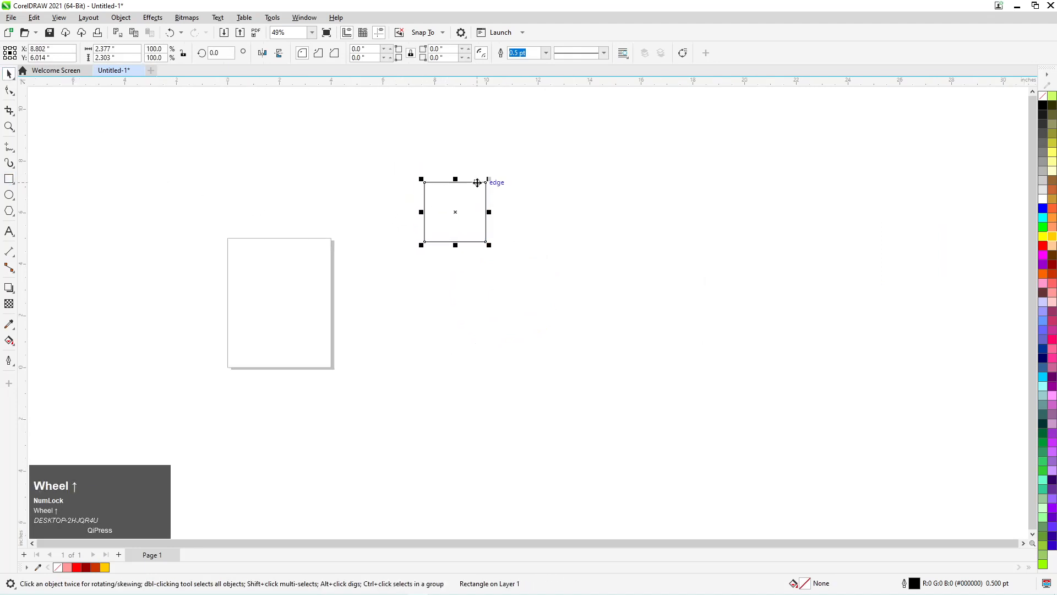
scroll(436, 205, "up", 2)
left_click(1054, 274)
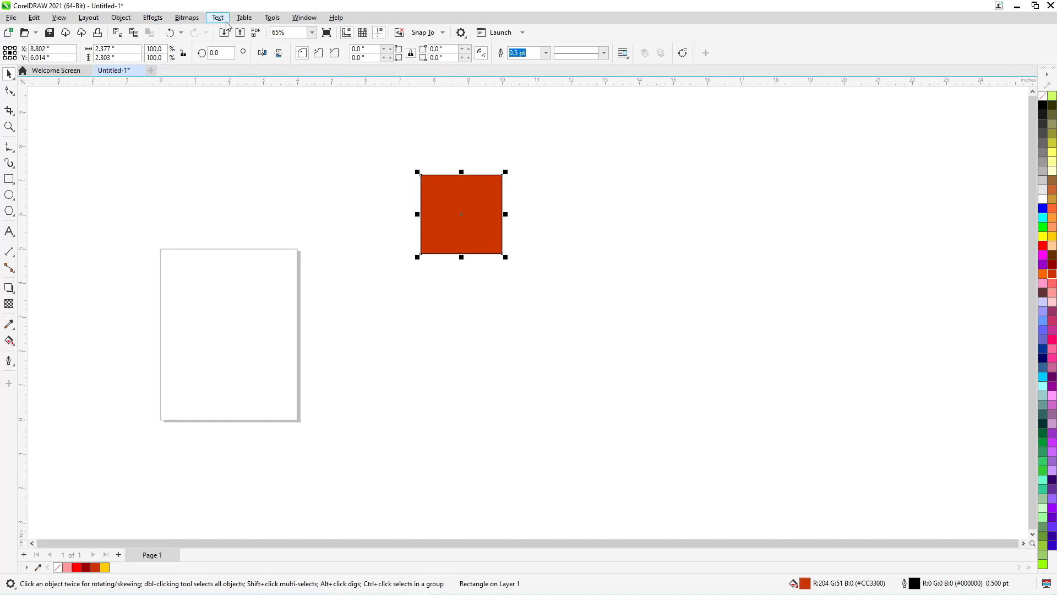
Look over the Align and Distribute commands and their shortcuts for the selected orange rectangle
left_click(121, 18)
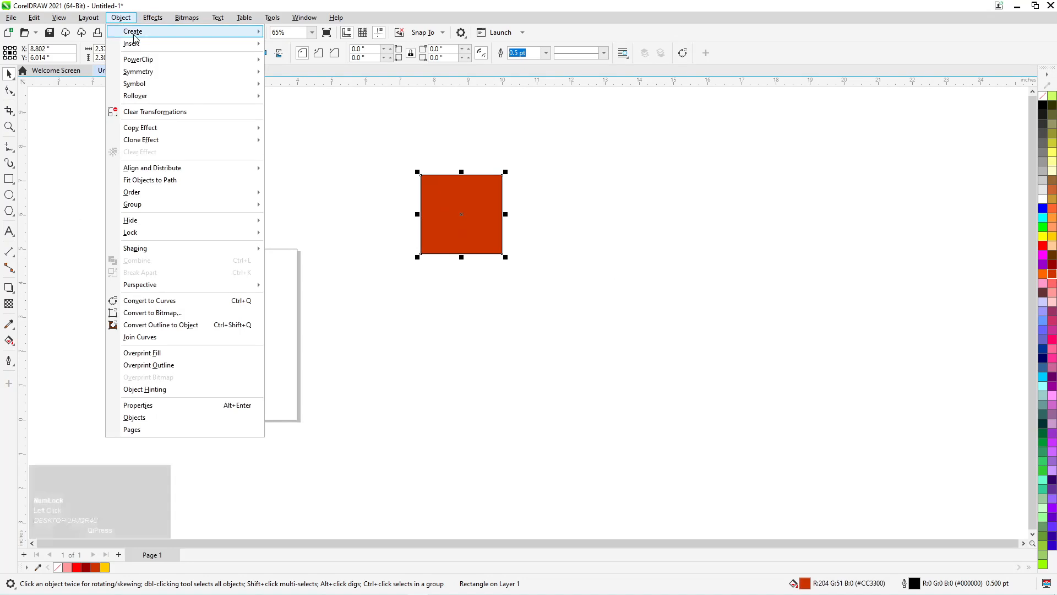
mouse_move(203, 172)
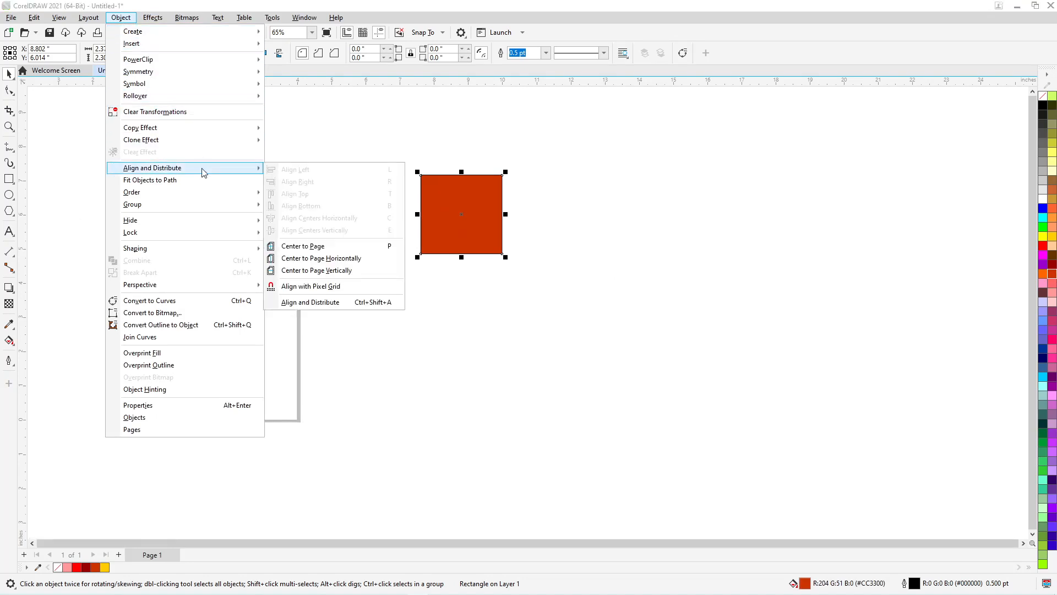
left_click(62, 148)
Draw a second rectangle, set its size to 3 by 3 inches, and move it above the page to about X 3.6, Y 6.6 inches
left_click(9, 179)
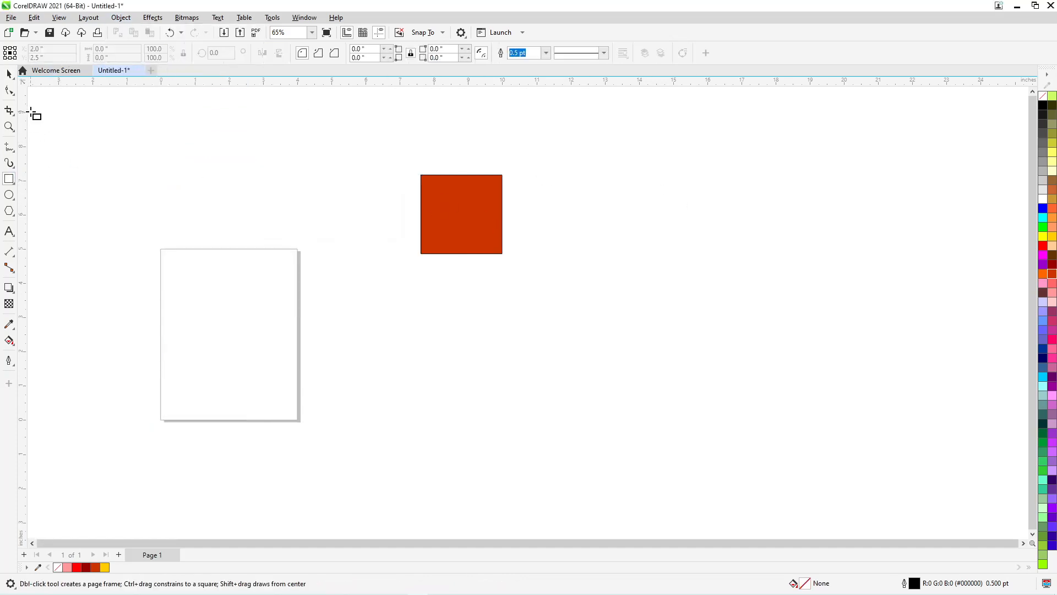
left_click_drag(145, 194, 323, 346)
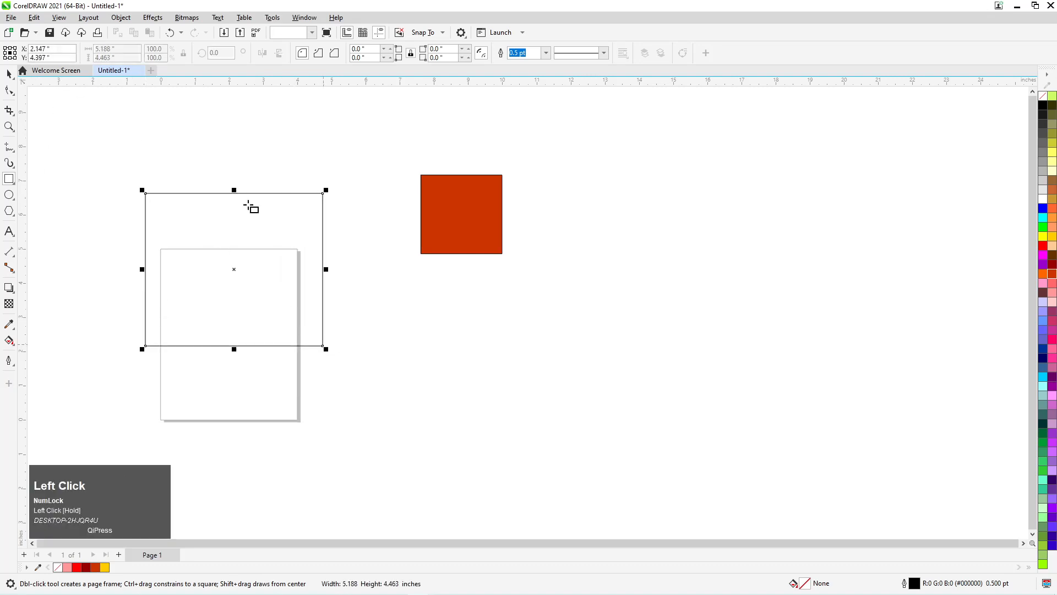
left_click(113, 49)
type("3")
key("Tab")
type("3")
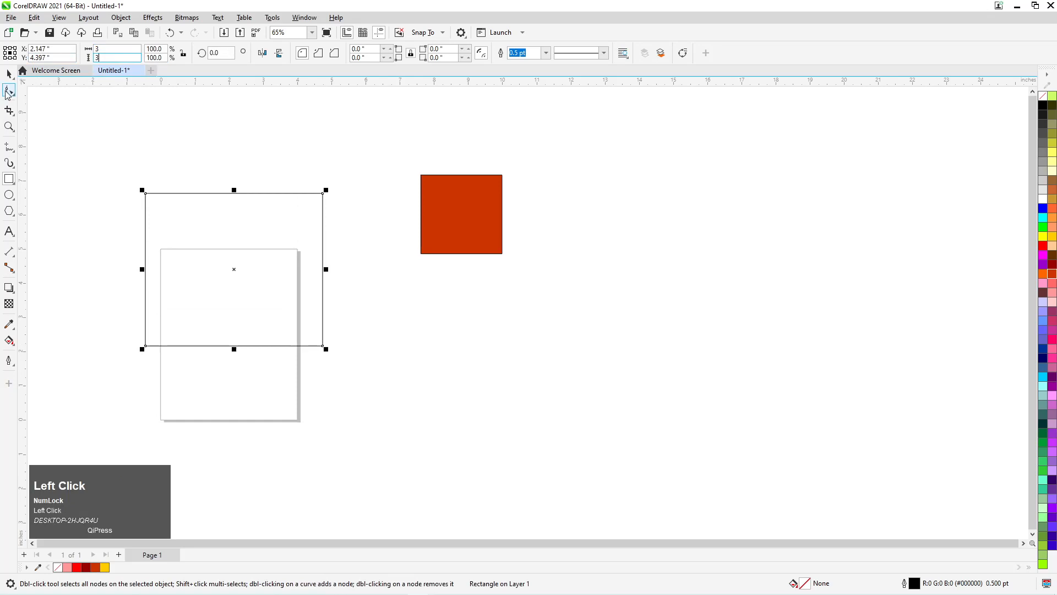
key("Return")
left_click(10, 74)
left_click_drag(214, 283, 265, 208)
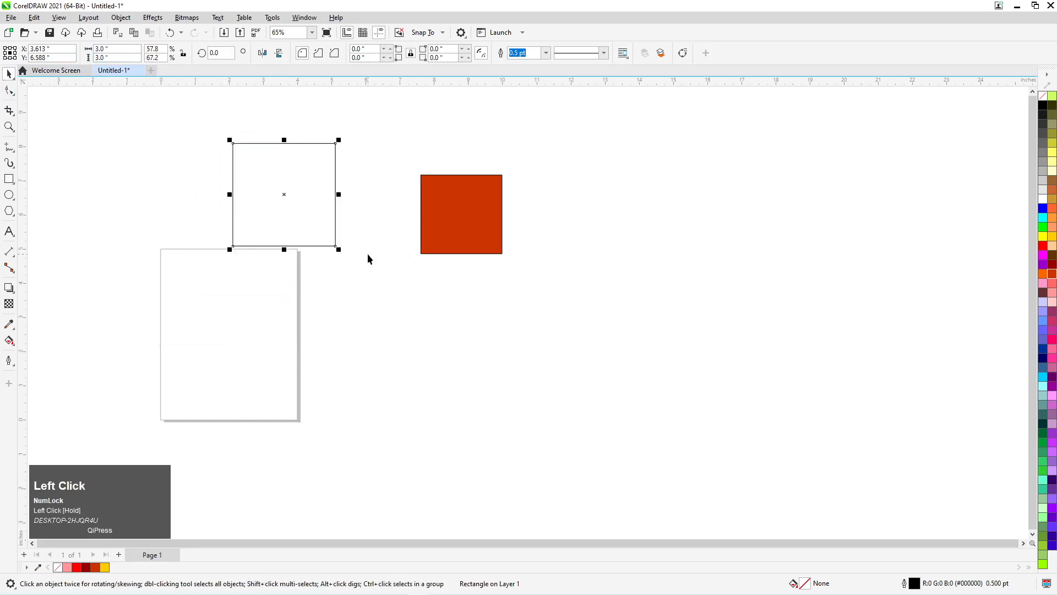
Fill the 3 by 3 inch square with pink (#FF9999) and move it over the page's upper-right corner, about X 4.2, Y 4.4 inches
left_click(1053, 292)
left_click_drag(197, 113, 551, 307)
left_click(296, 167)
left_click_drag(296, 167, 317, 243)
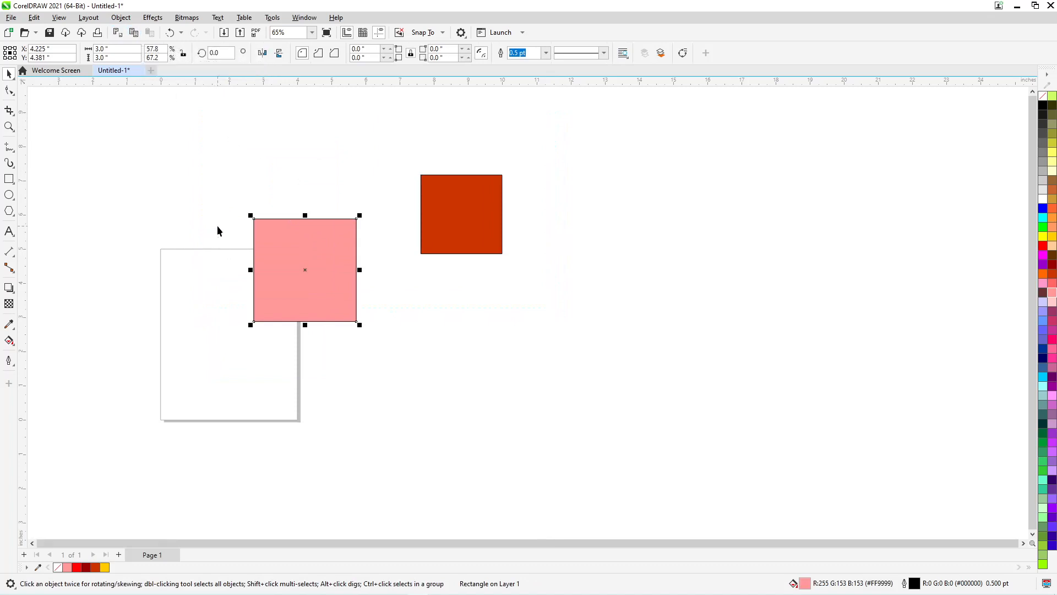
Select the pink and orange squares together and look over the Align and Distribute commands and their shortcuts
left_click_drag(230, 141, 551, 354)
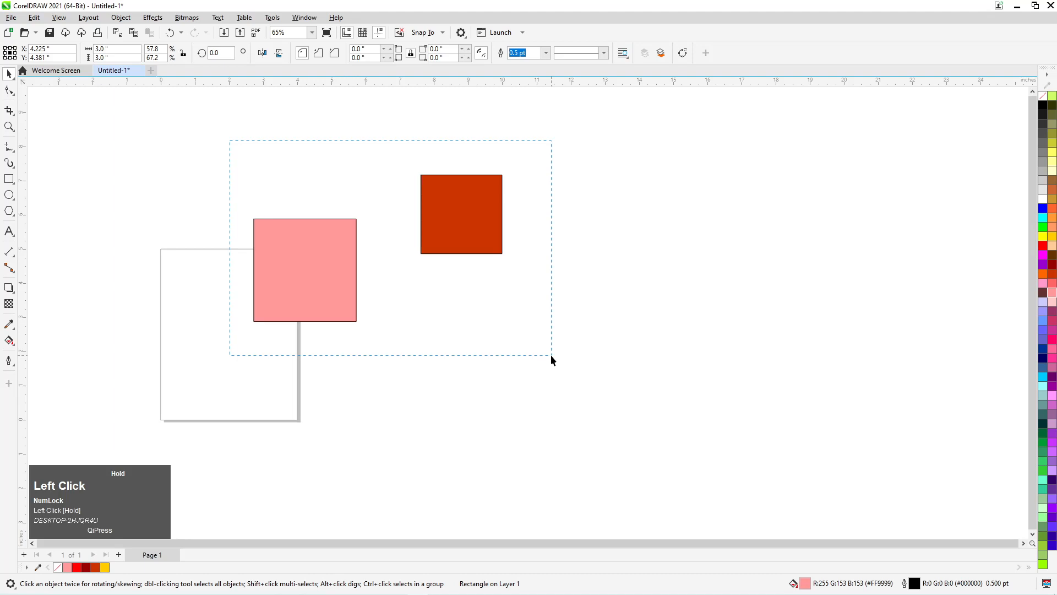
left_click_drag(551, 354, 551, 355)
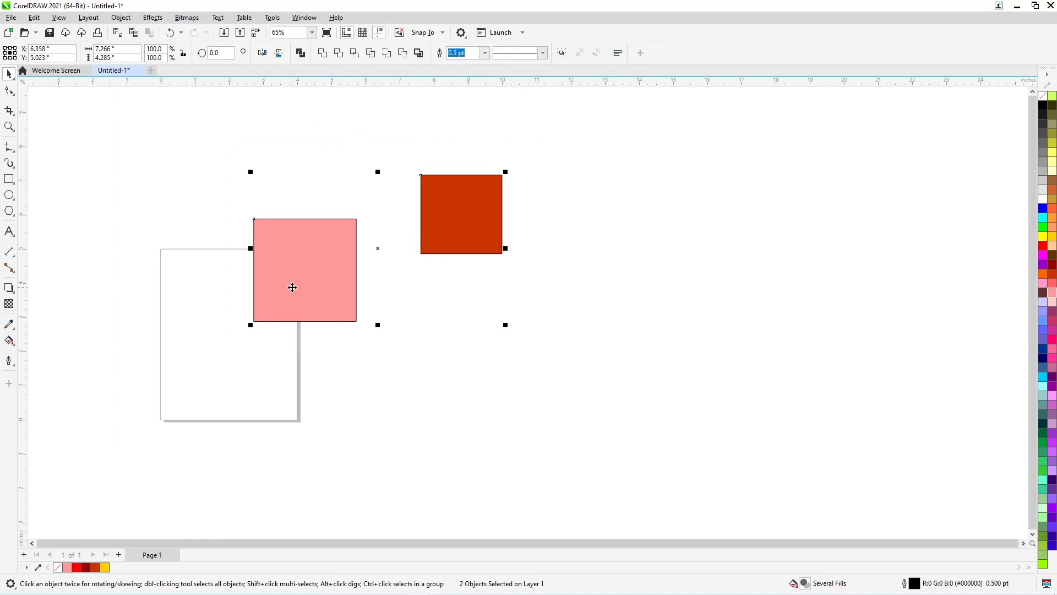
left_click(121, 18)
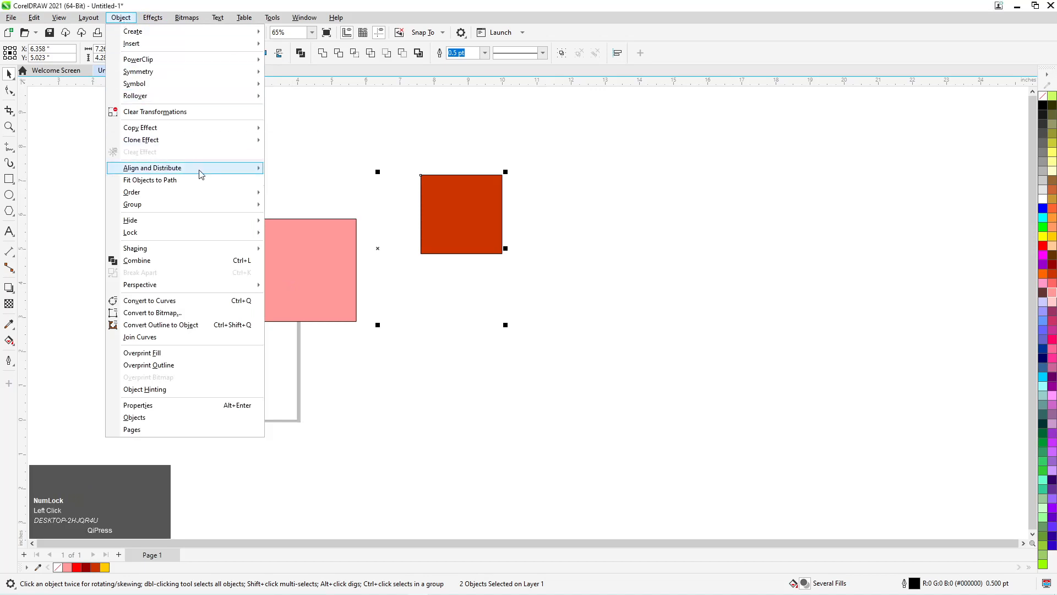
mouse_move(199, 171)
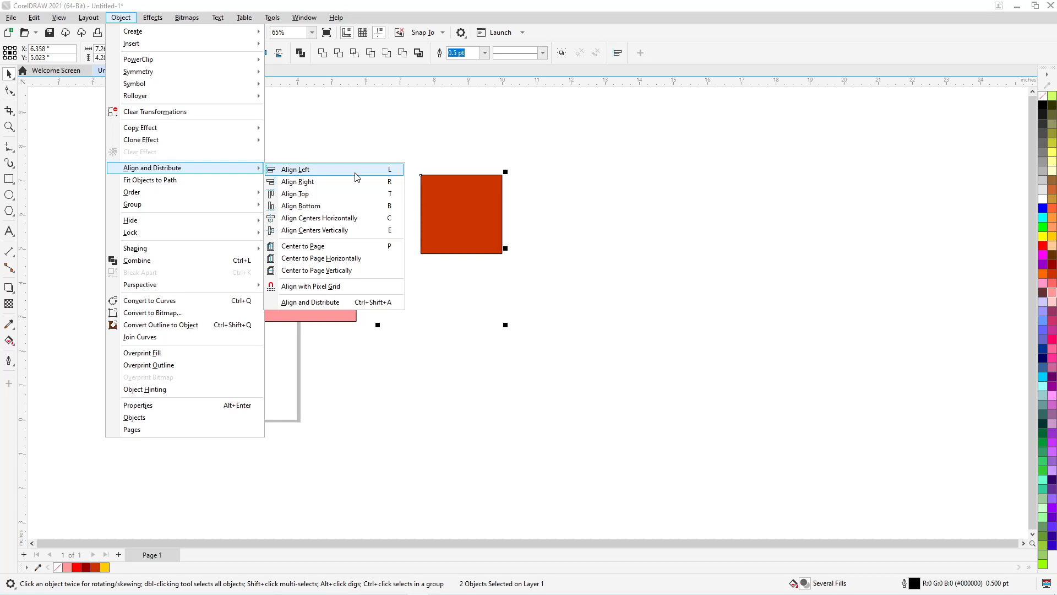
left_click(372, 121)
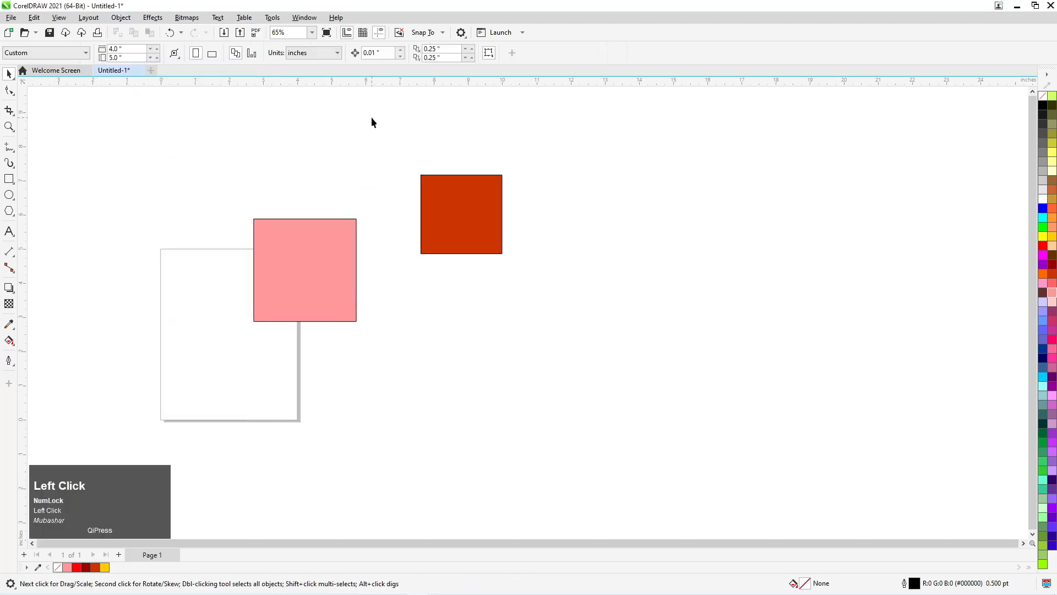
Delete the pink square and the dark orange square
left_click(275, 259)
key("Delete")
left_click(418, 243)
key("Delete")
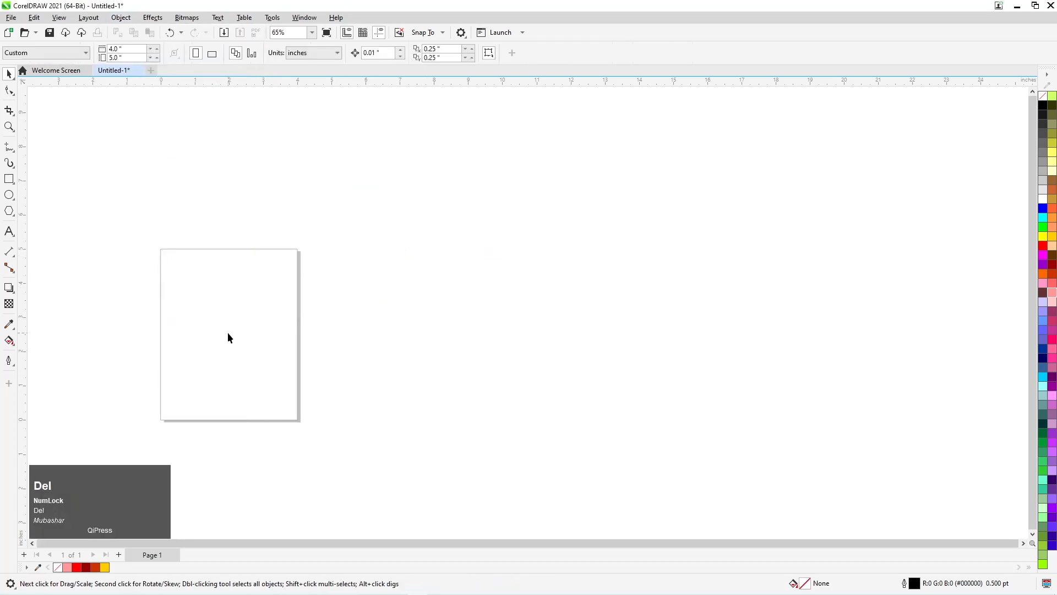
Draw a rectangle over the page and set its size to 4 by 5 inches
left_click(229, 337)
left_click(8, 179)
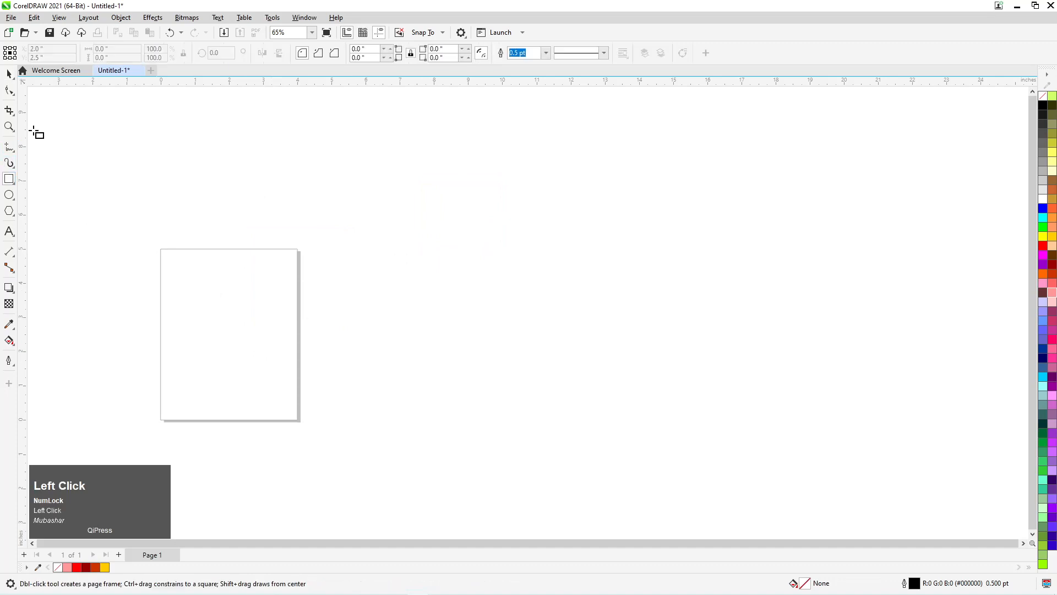
mouse_move(173, 182)
left_mouse_down()
mouse_move(318, 345)
mouse_move(386, 395)
left_mouse_up()
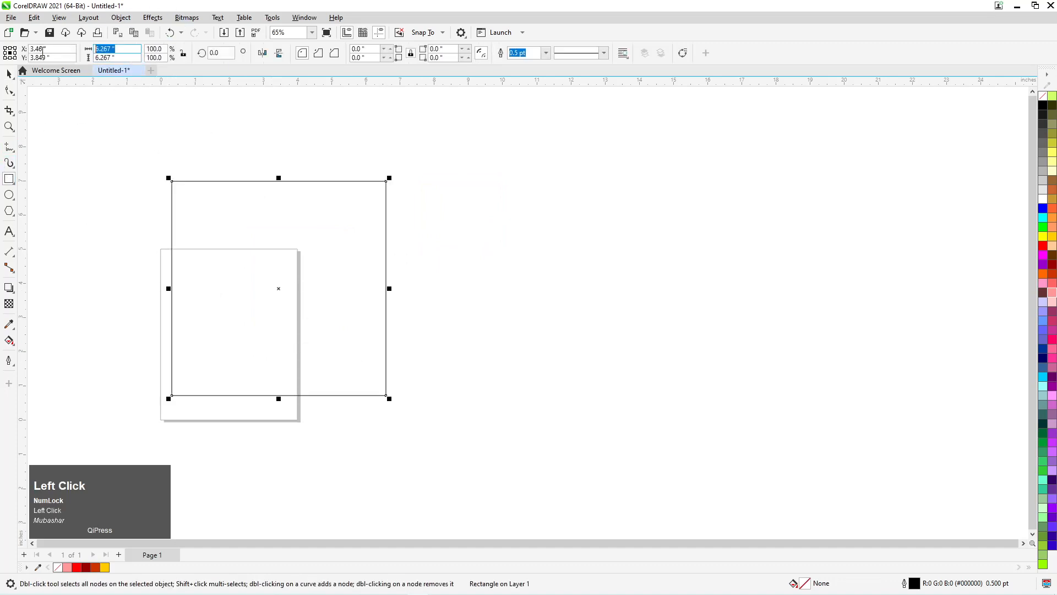
type("4")
key("Tab")
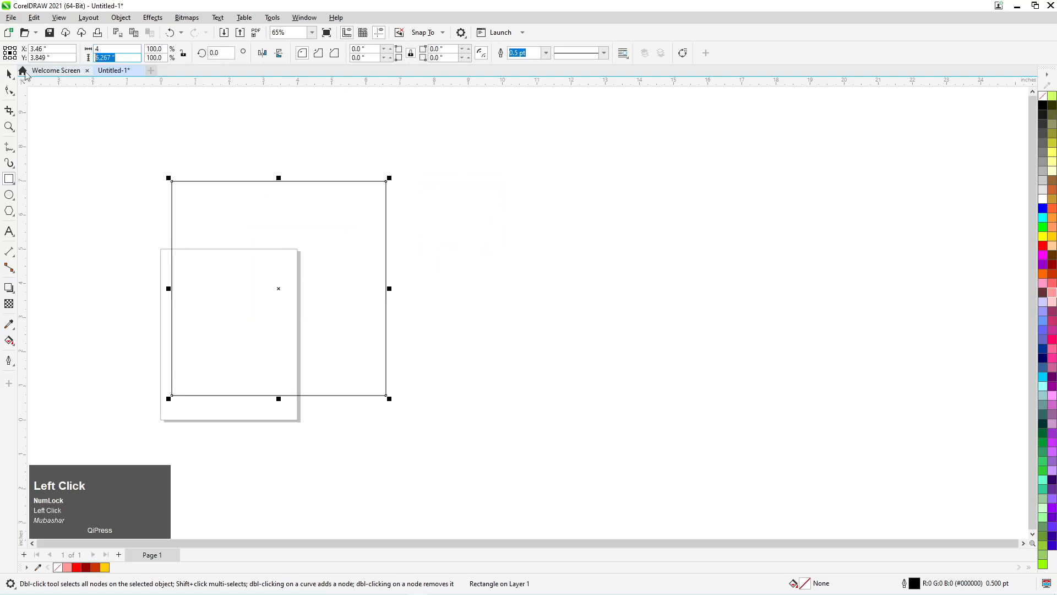
type("5")
key("Return")
Move the 4 by 5 inch rectangle partly off the page to about X 0, Y 3.4 inches, and center it to the page
left_click(9, 74)
key("F4")
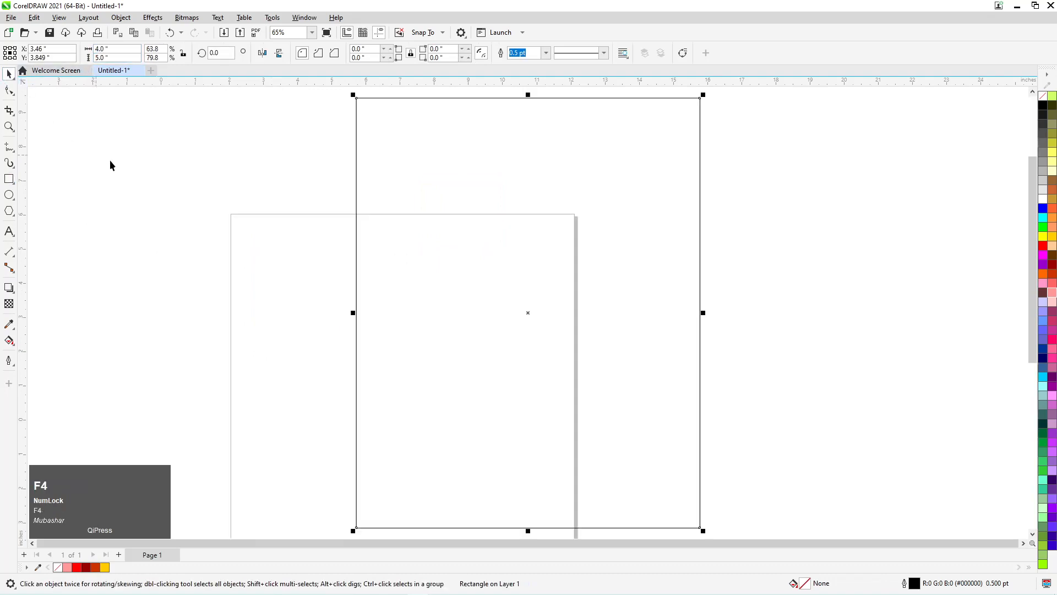
scroll(585, 231, "down", 1)
left_click_drag(583, 263, 450, 356)
left_click_drag(378, 340, 198, 288)
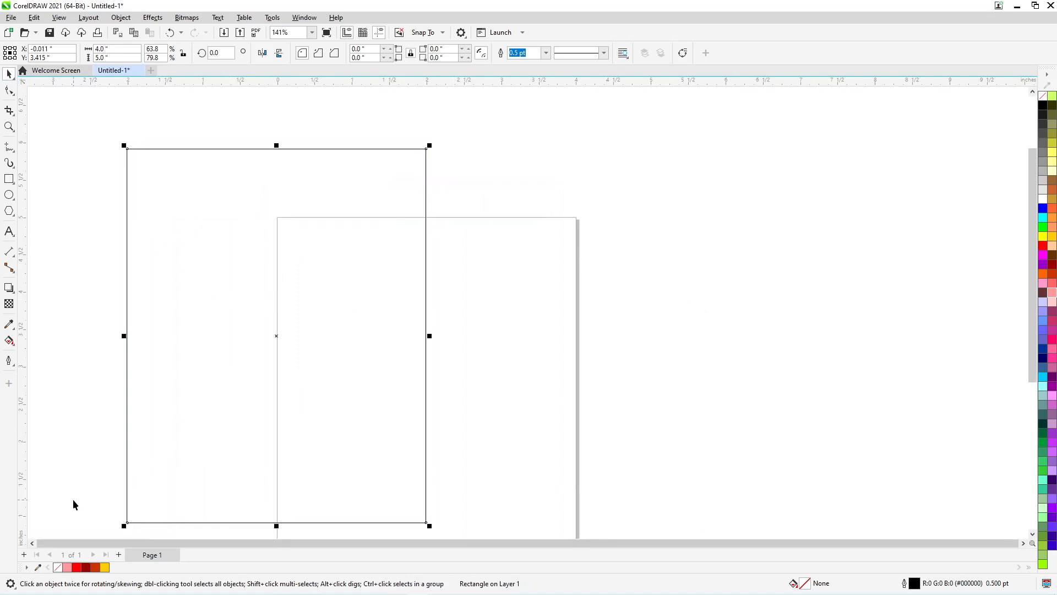
key("p")
scroll(441, 229, "down", 1)
scroll(464, 352, "up", 1)
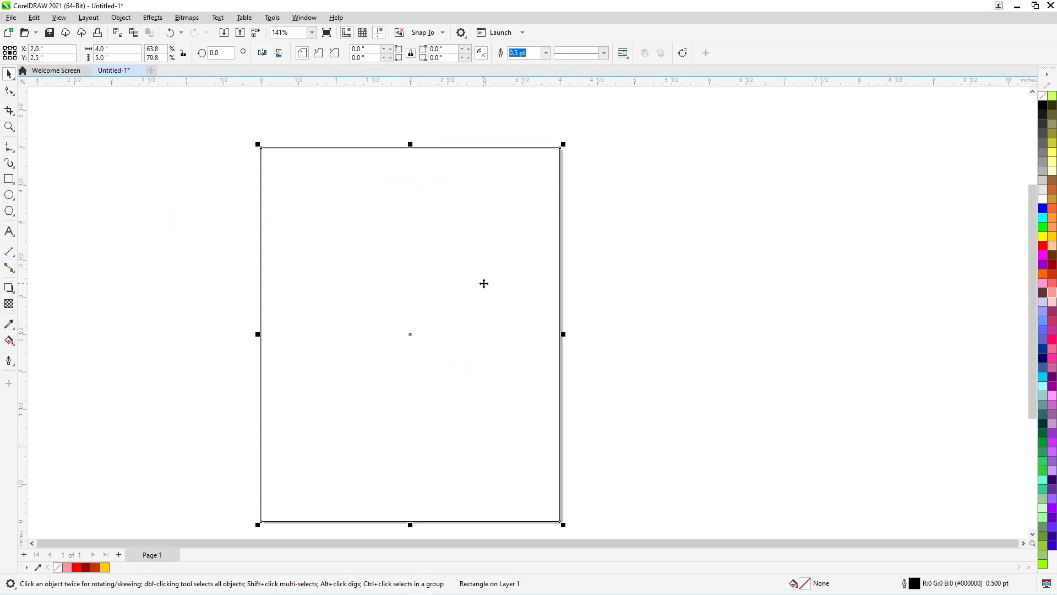
left_click(42, 300)
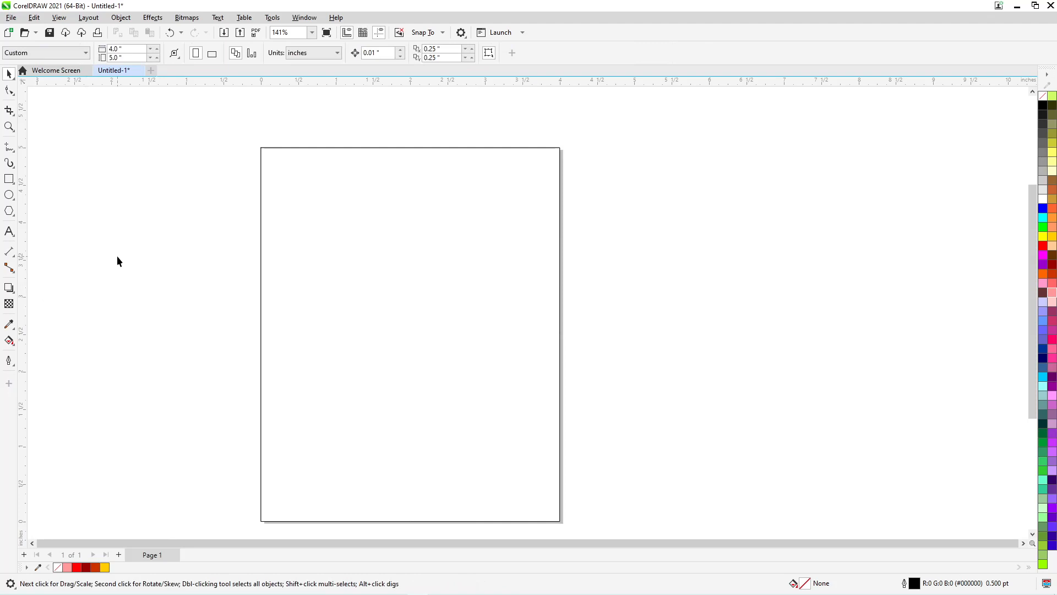
left_click(9, 179)
left_click_drag(362, 252, 386, 285)
key("Delete")
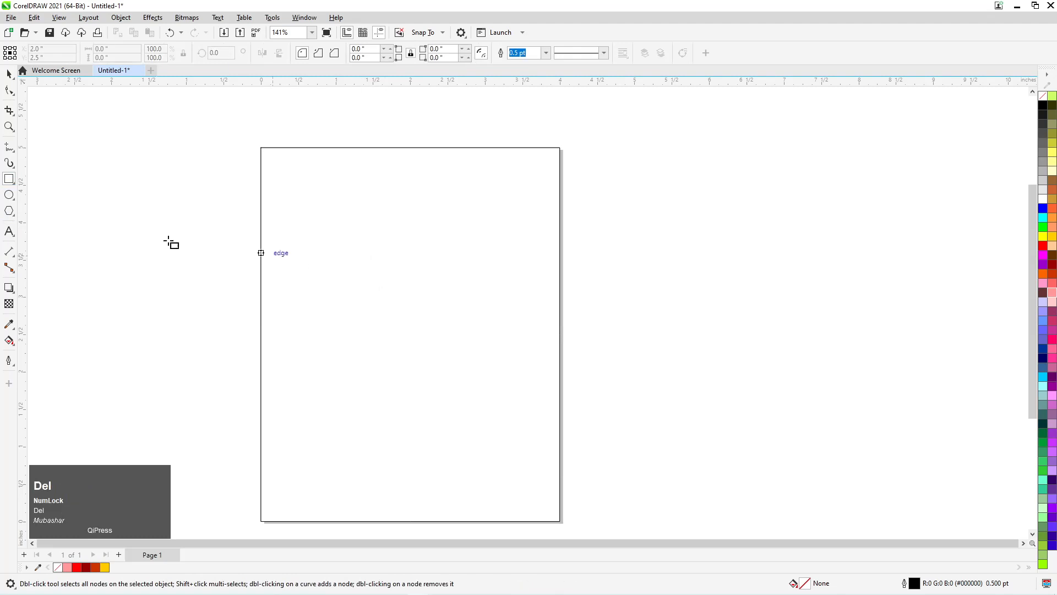
Draw a circle about 0.6 inches in diameter above the page's center and fill it with dark red (#990000)
left_click(9, 195)
left_click_drag(358, 250, 373, 297)
left_click(9, 73)
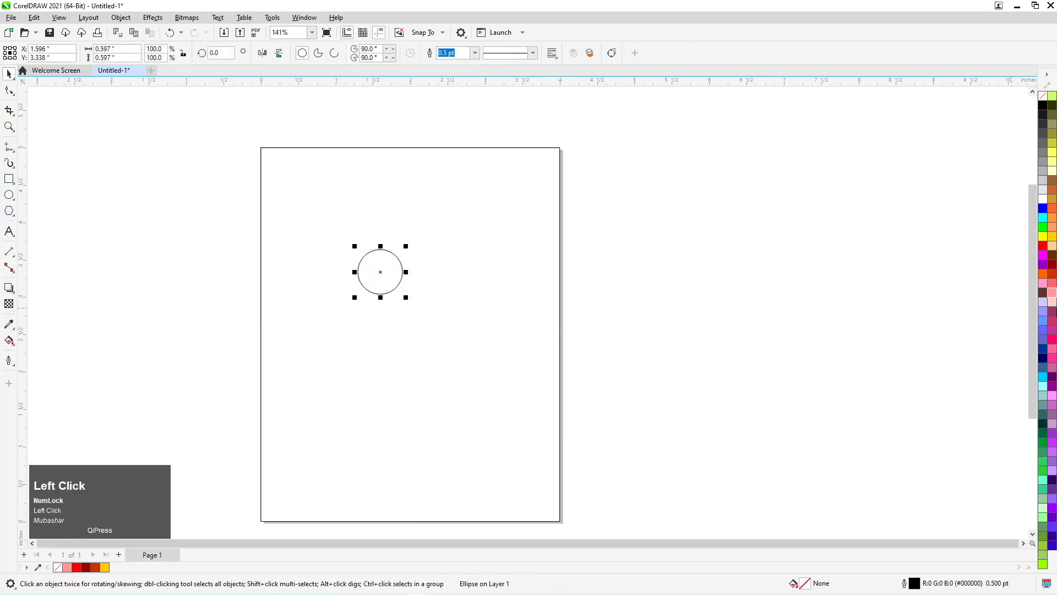
left_click(1052, 265)
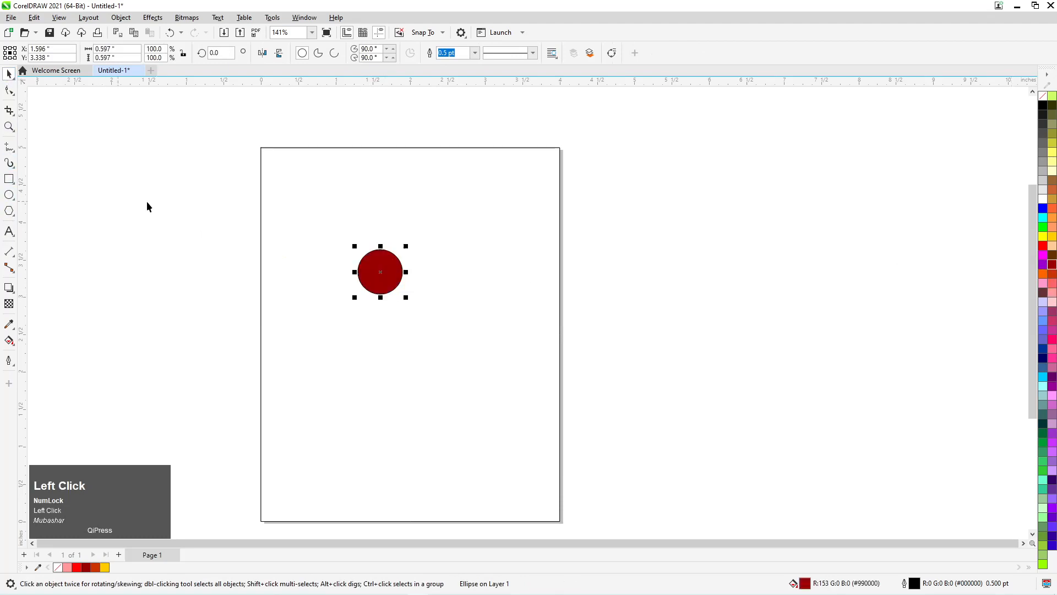
Move the dark red circle to about X 2.4, Y 2.7 inches and center it to the page
left_click(493, 312)
left_click_drag(400, 290, 442, 318)
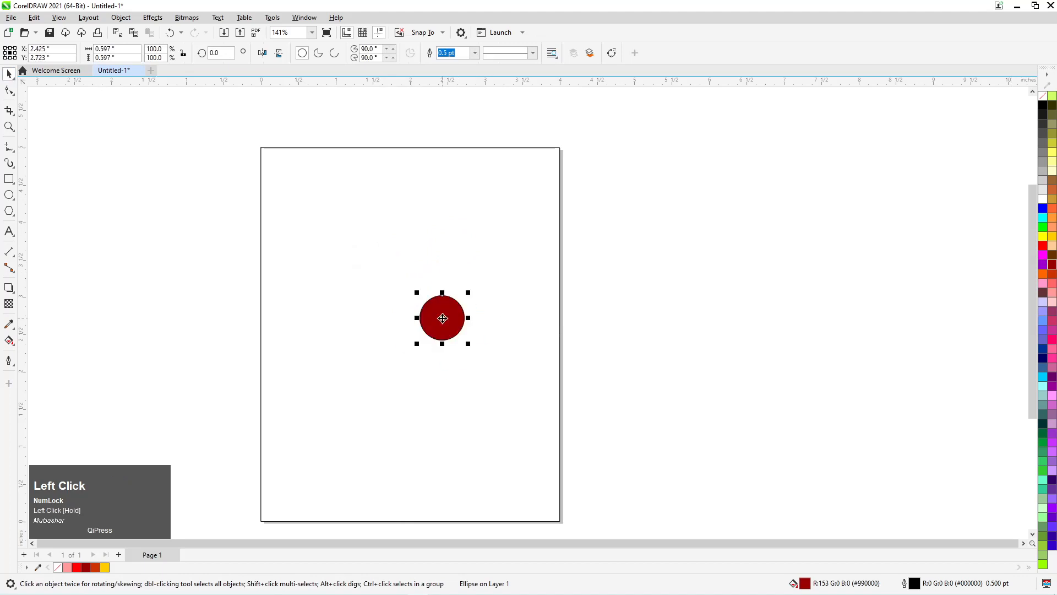
key("p")
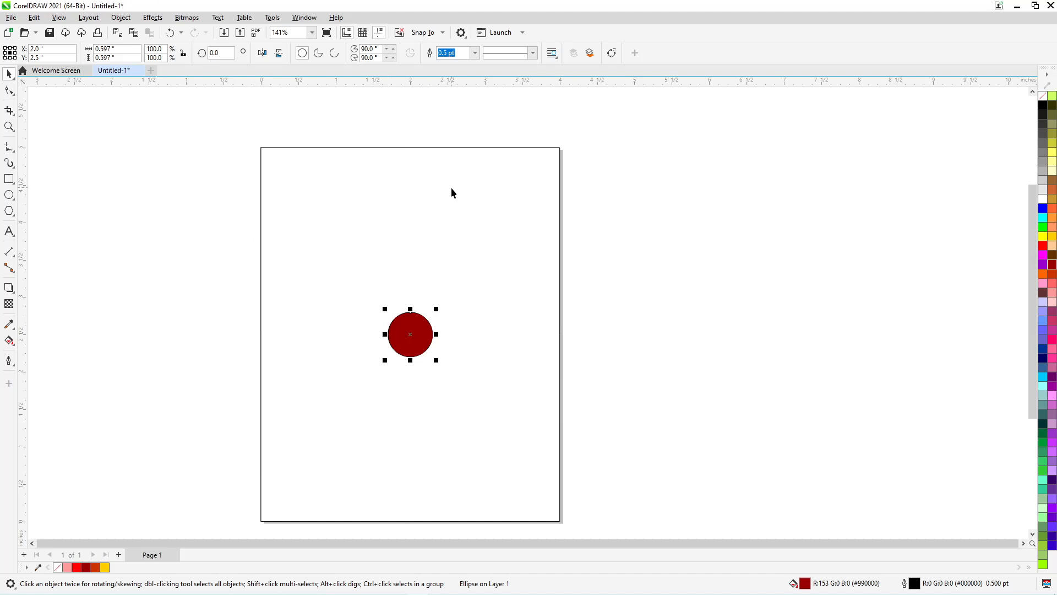
Select the circle together with the page-sized rectangle and align them left so the circle meets the rectangle's left edge
key("shift")
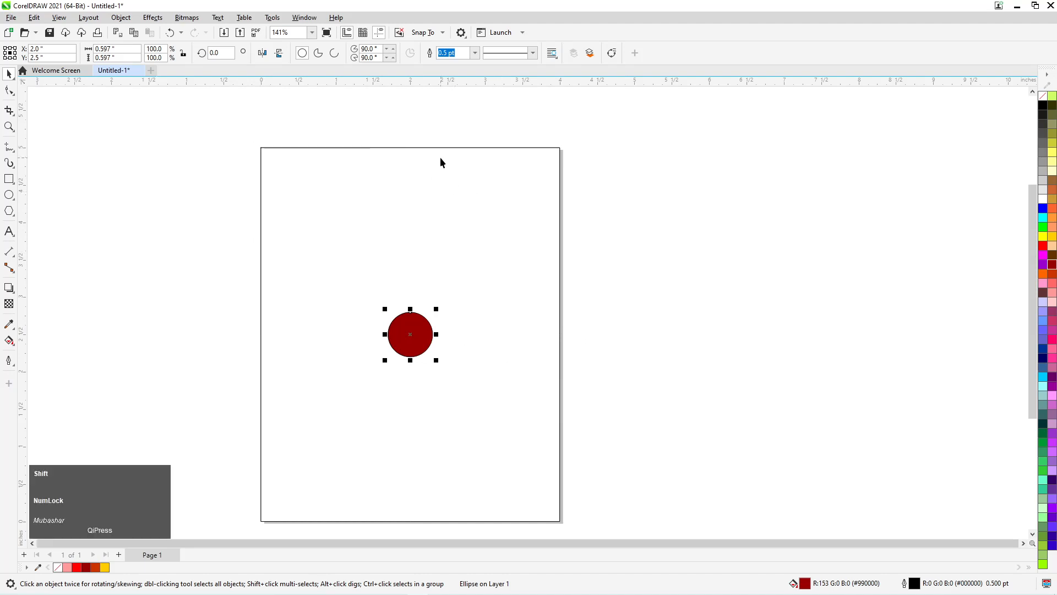
left_click(421, 203, "shift")
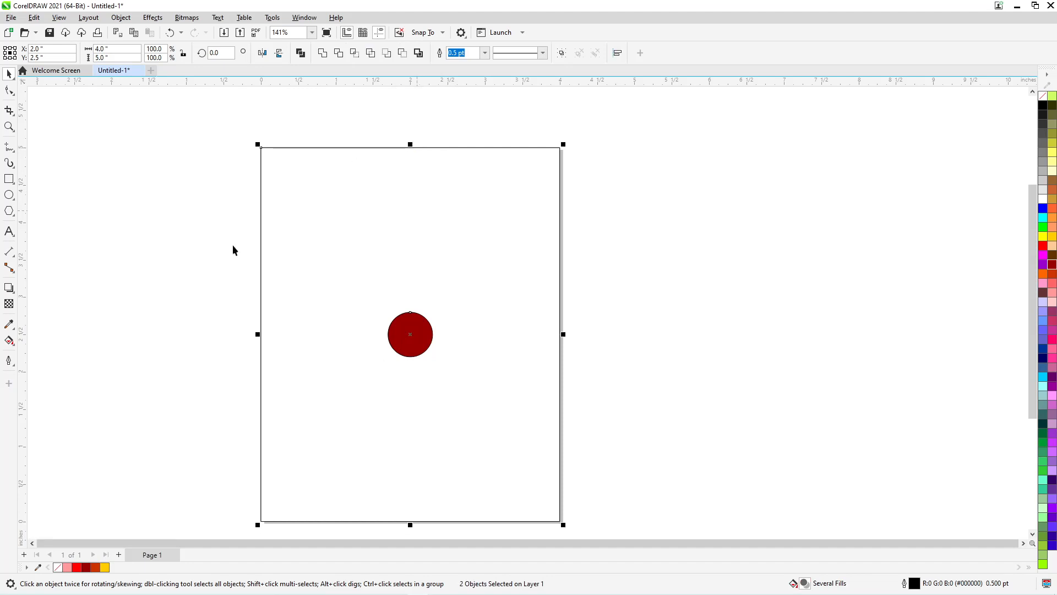
left_click(181, 253)
scroll(183, 266, "down", 1)
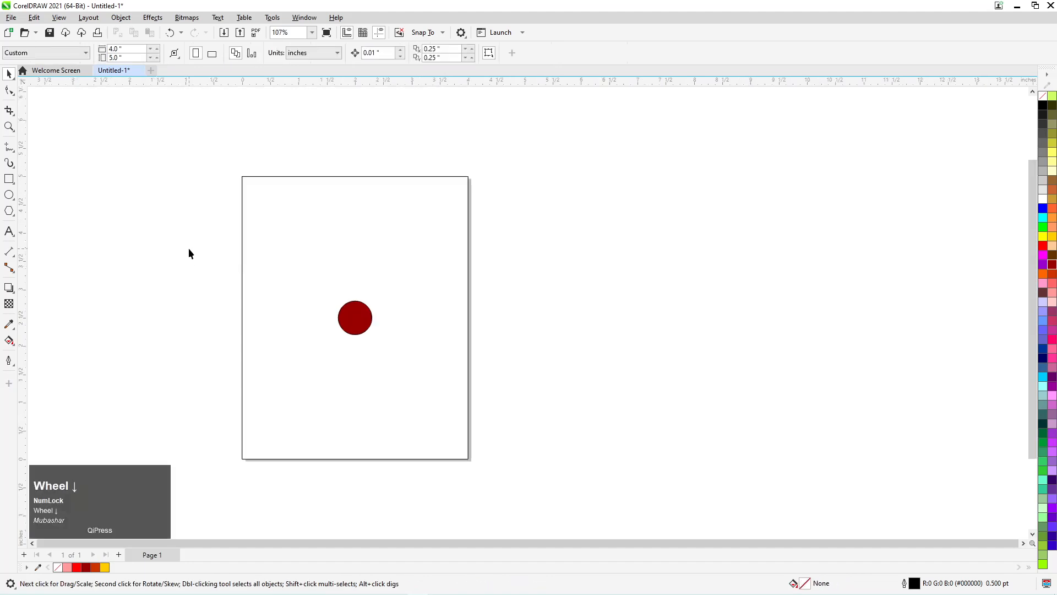
left_click_drag(152, 132, 545, 500)
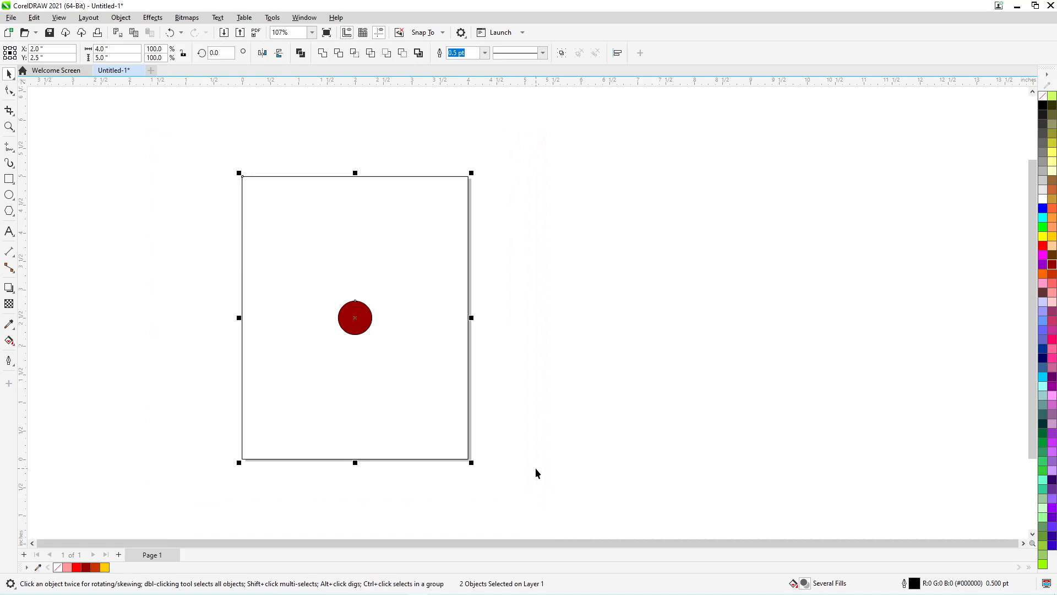
key("l")
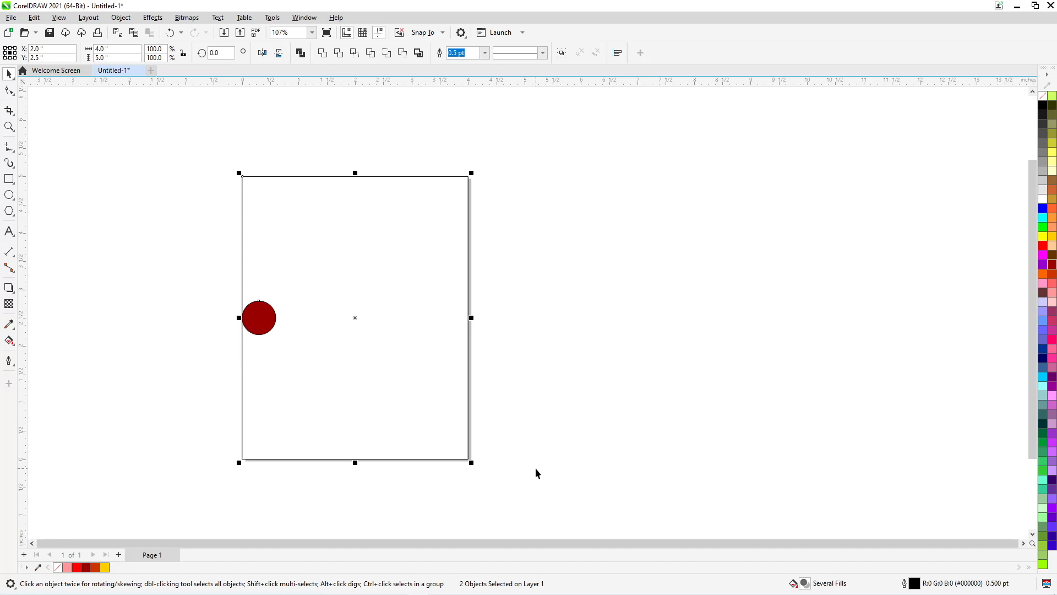
Remove the outline from the dark red circle at the rectangle's left edge
scroll(245, 326, "up", 4)
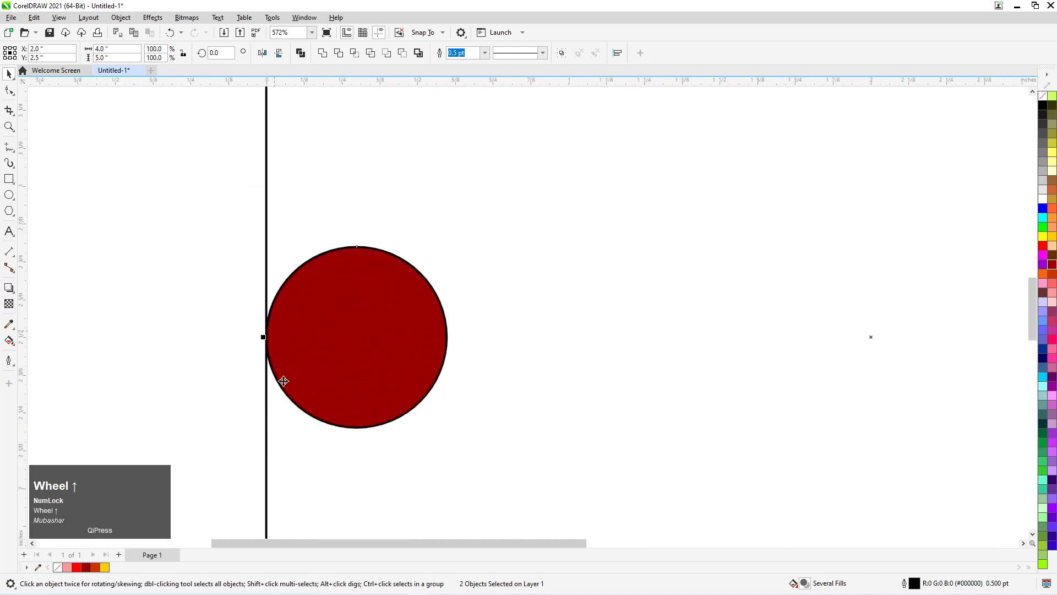
scroll(253, 357, "up", 6)
scroll(407, 260, "down", 1)
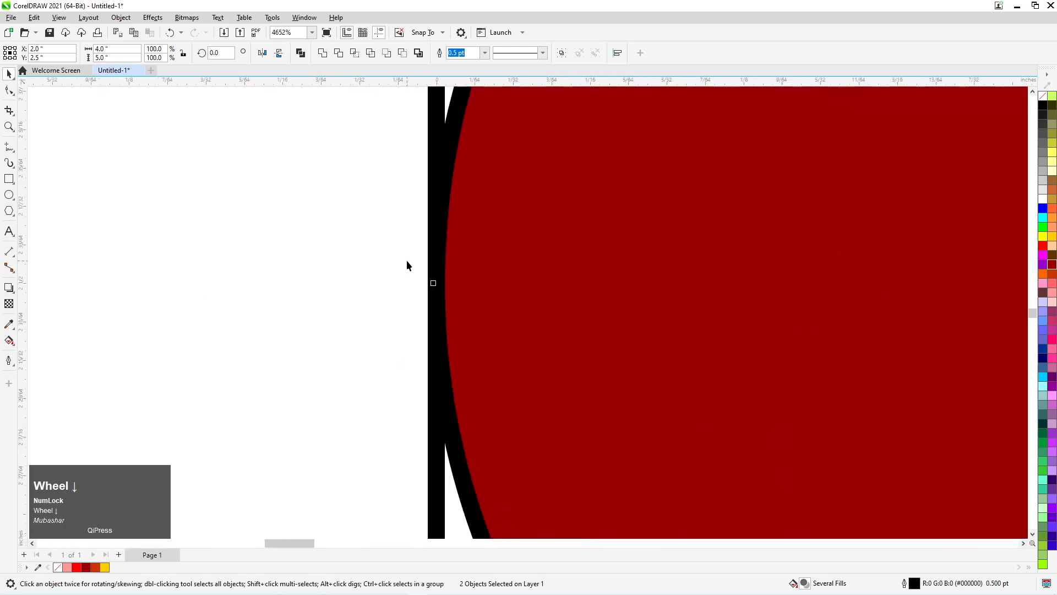
scroll(396, 264, "down", 2)
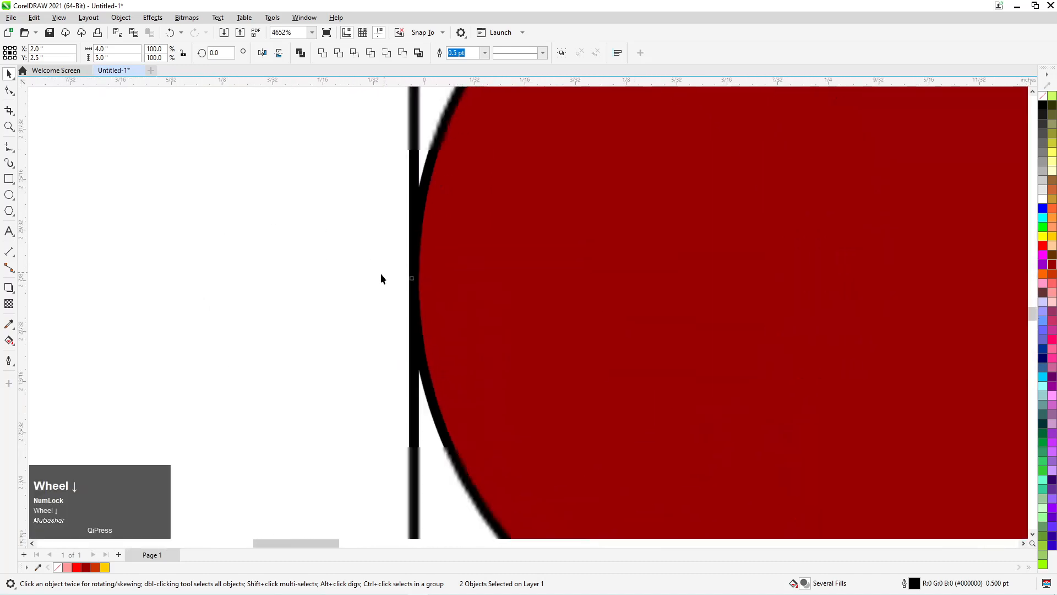
left_click(253, 260)
left_click(593, 301)
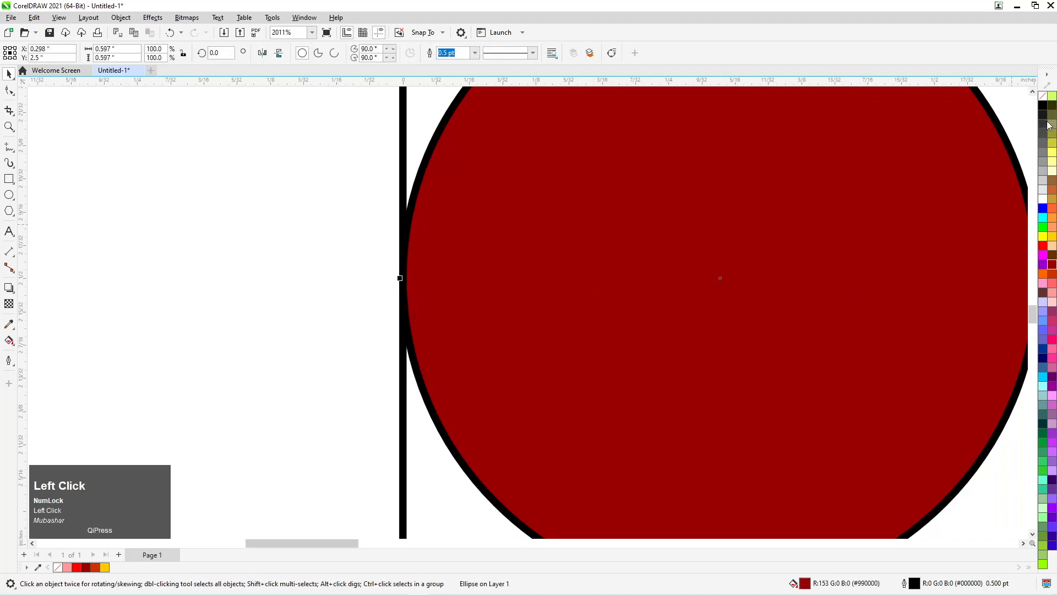
right_click(1042, 96)
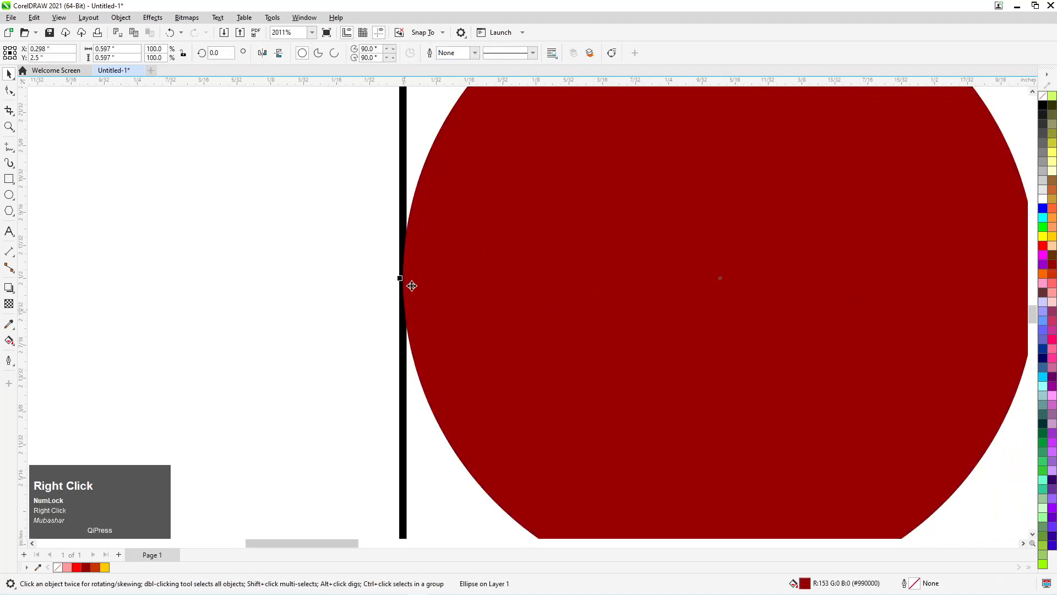
Examine up close how the circle's left side lines up with the rectangle's outline
scroll(406, 288, "up", 5)
scroll(375, 342, "down", 2)
scroll(375, 346, "down", 1)
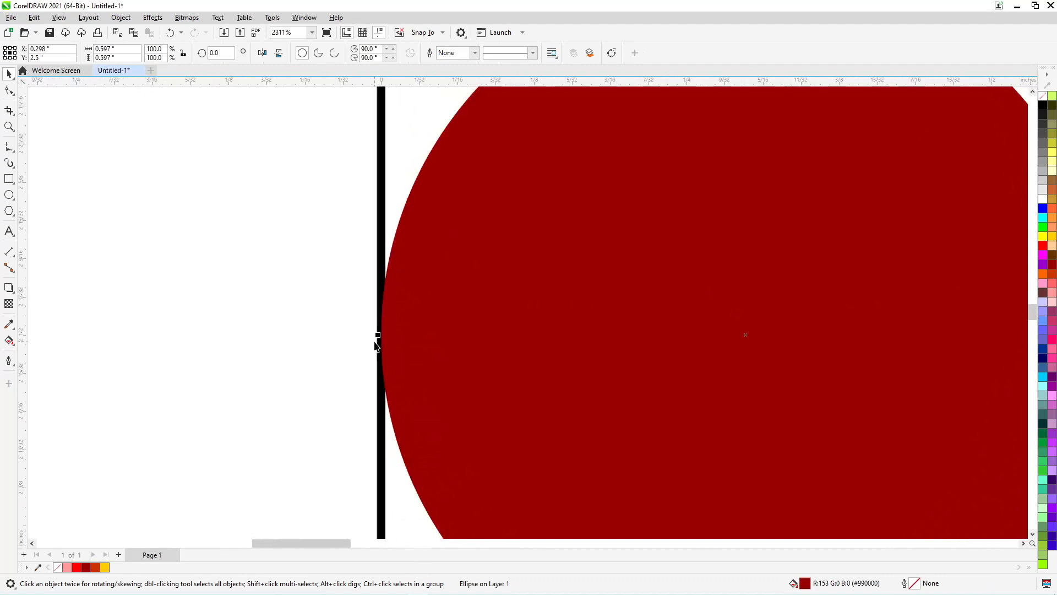
scroll(376, 346, "up", 3)
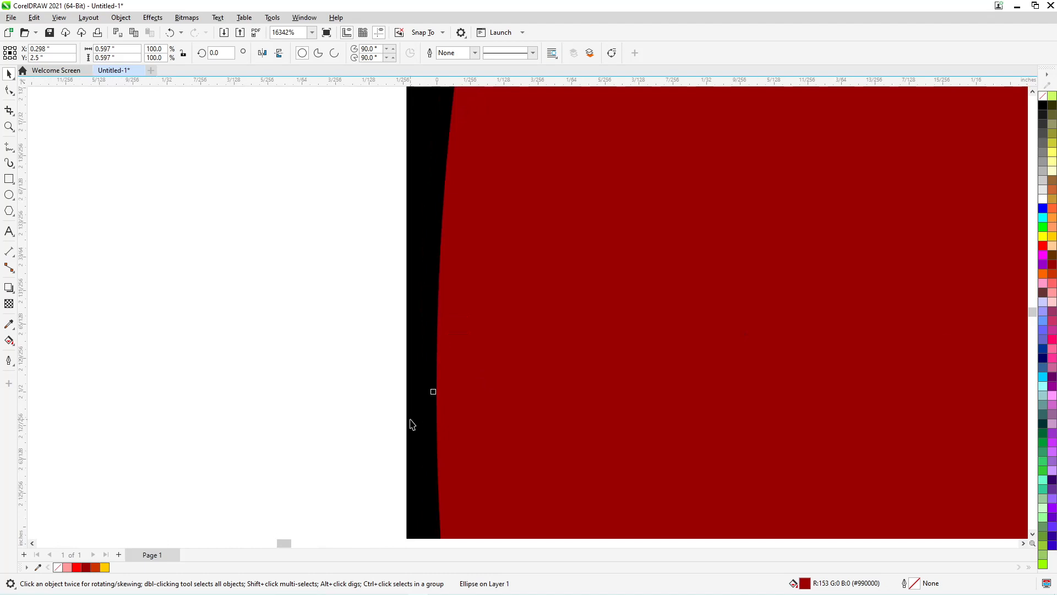
scroll(342, 410, "down", 3)
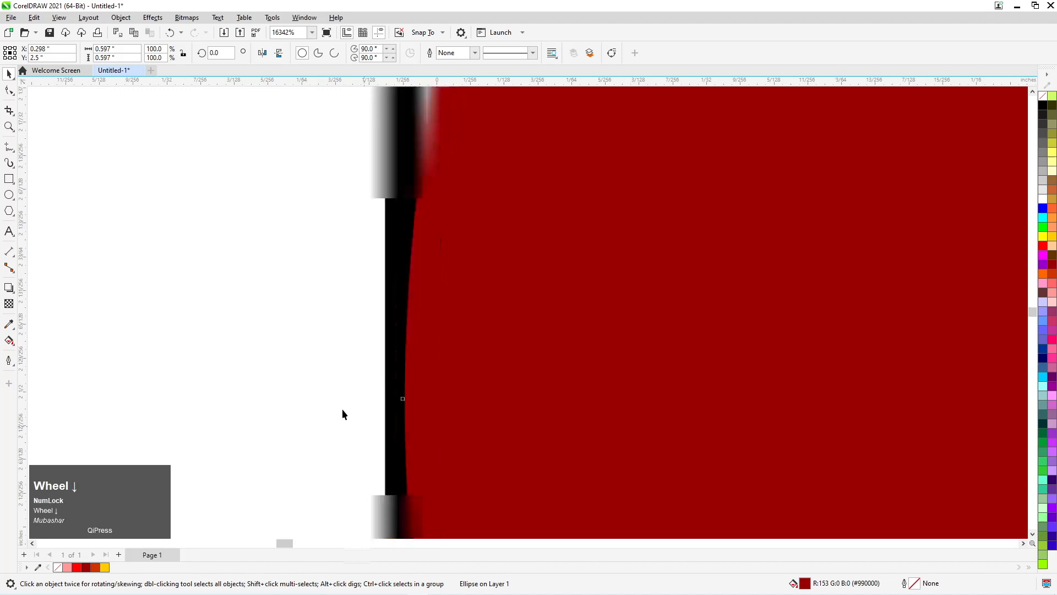
scroll(234, 397, "down", 6)
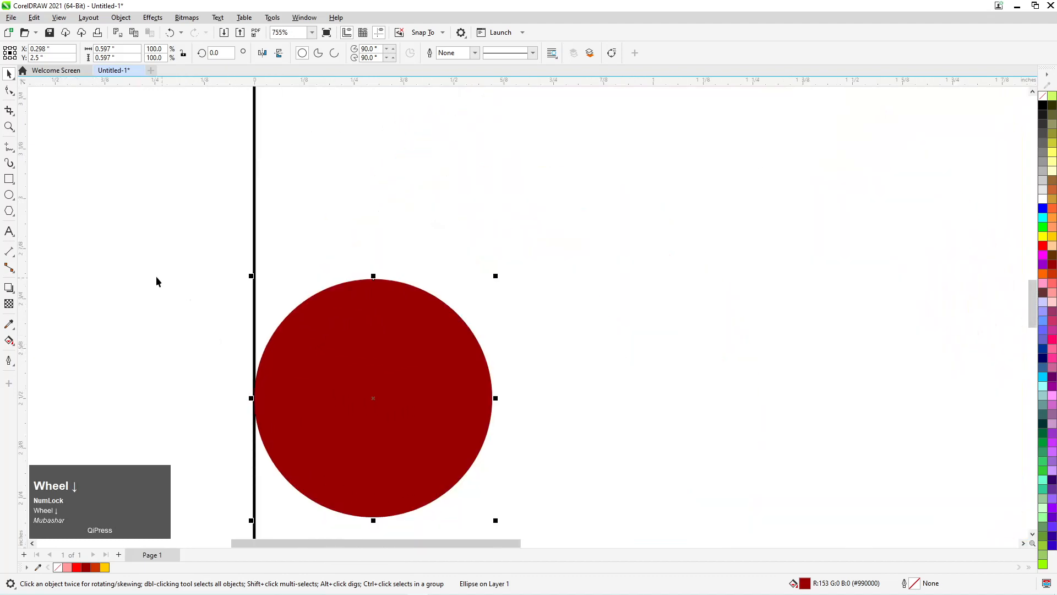
scroll(154, 270, "down", 3)
Move the dark red circle to about X 1.7, Y 4.3 inches and align it right with the page-sized rectangle
left_click_drag(147, 242, 342, 375)
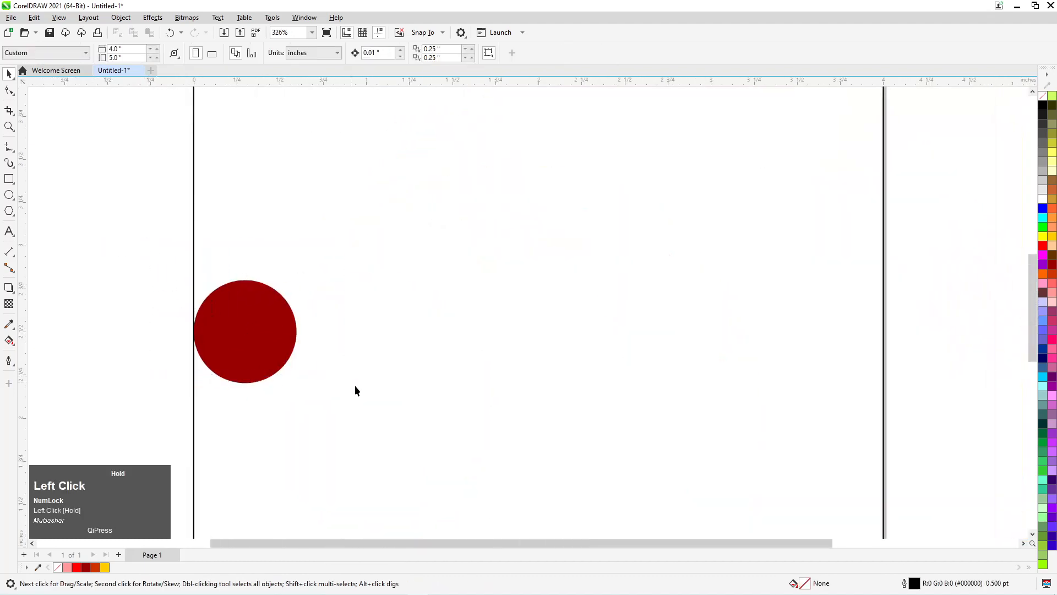
left_click(271, 302)
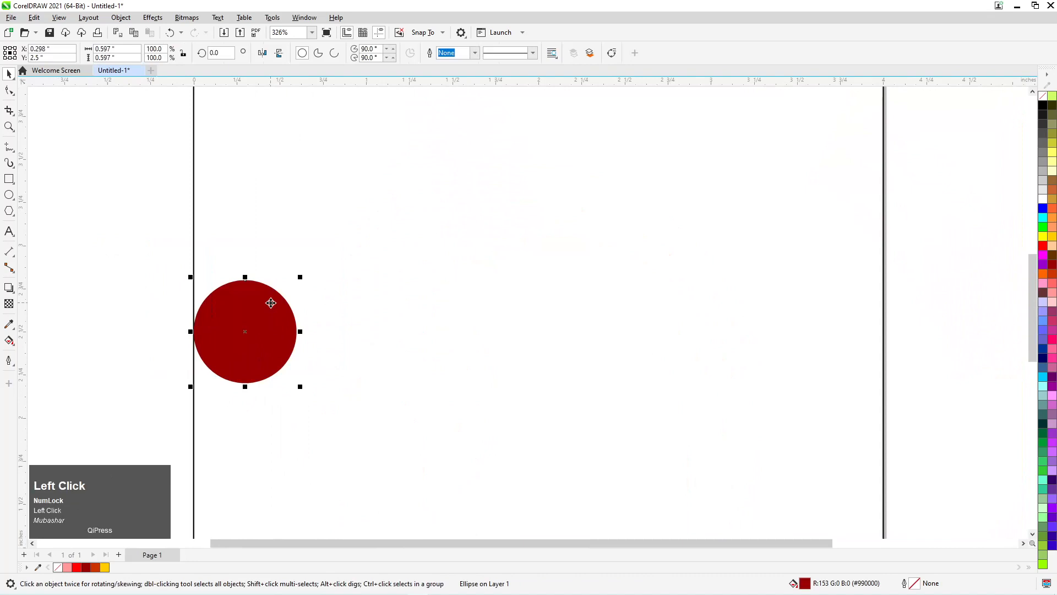
scroll(245, 313, "down", 2)
left_click_drag(245, 314, 352, 191)
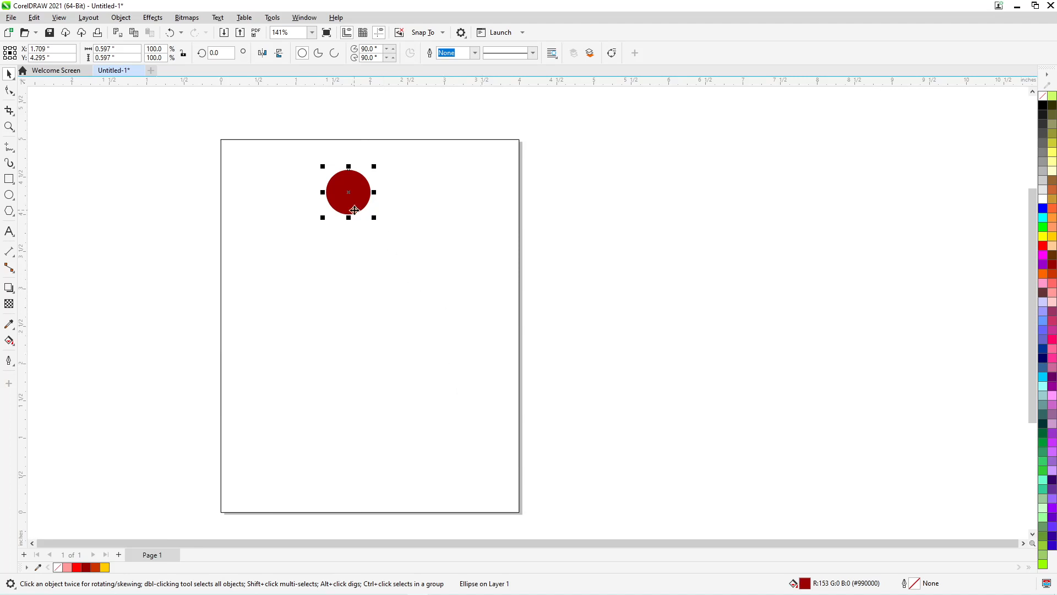
key("shift")
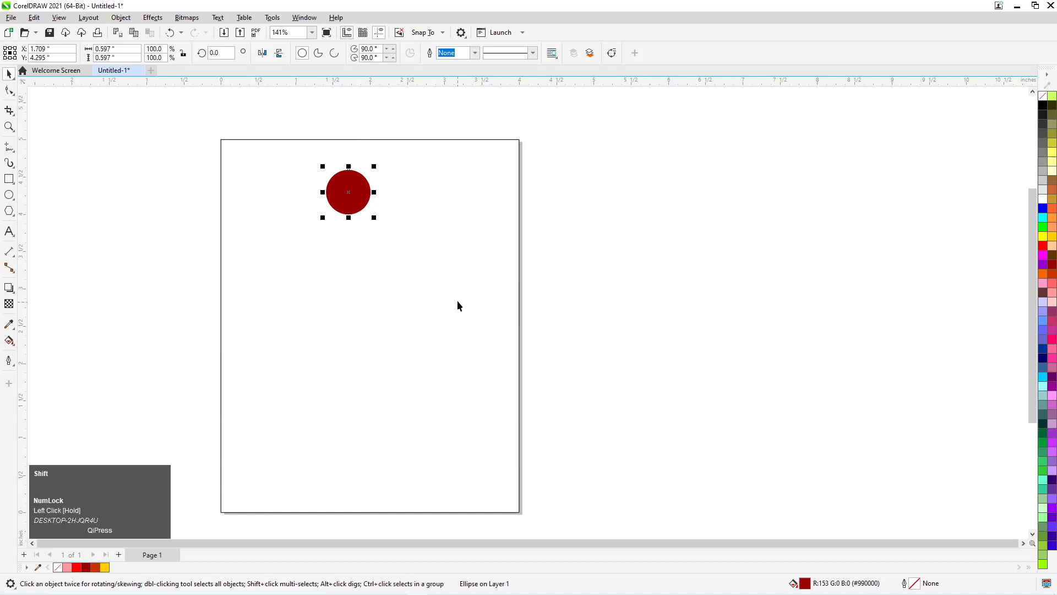
left_click(457, 301, "shift")
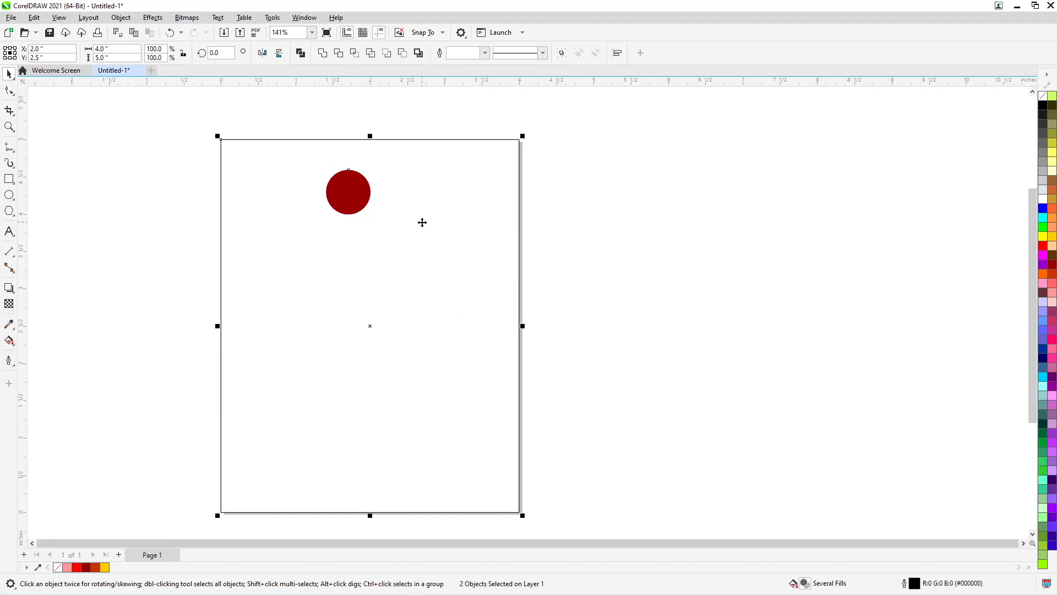
key("r")
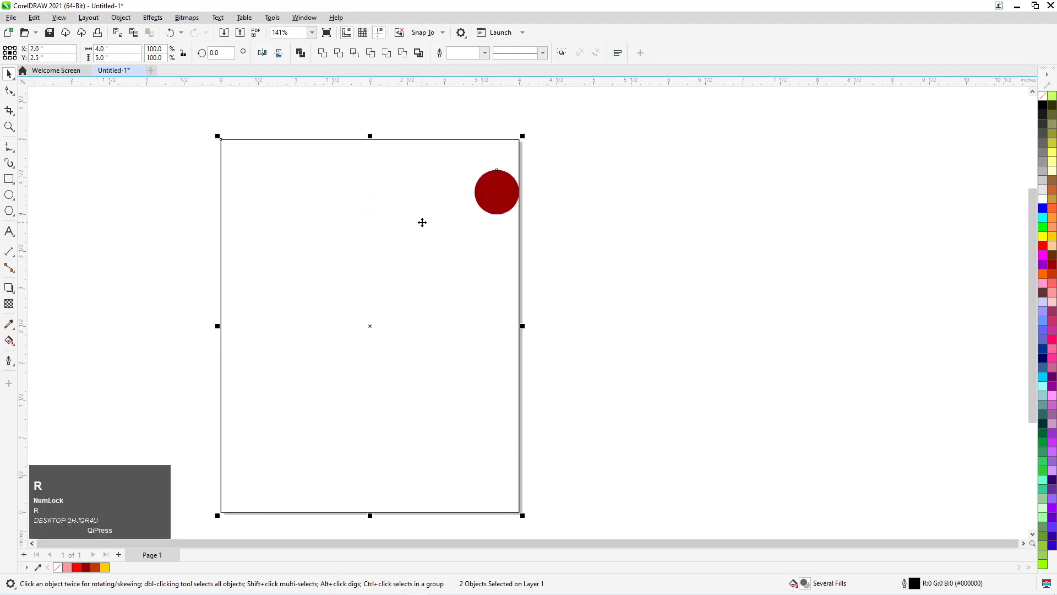
Align the circle to the rectangle's mid-height along the right edge and clear the selection
scroll(655, 184, "down", 3)
scroll(593, 226, "down", 4)
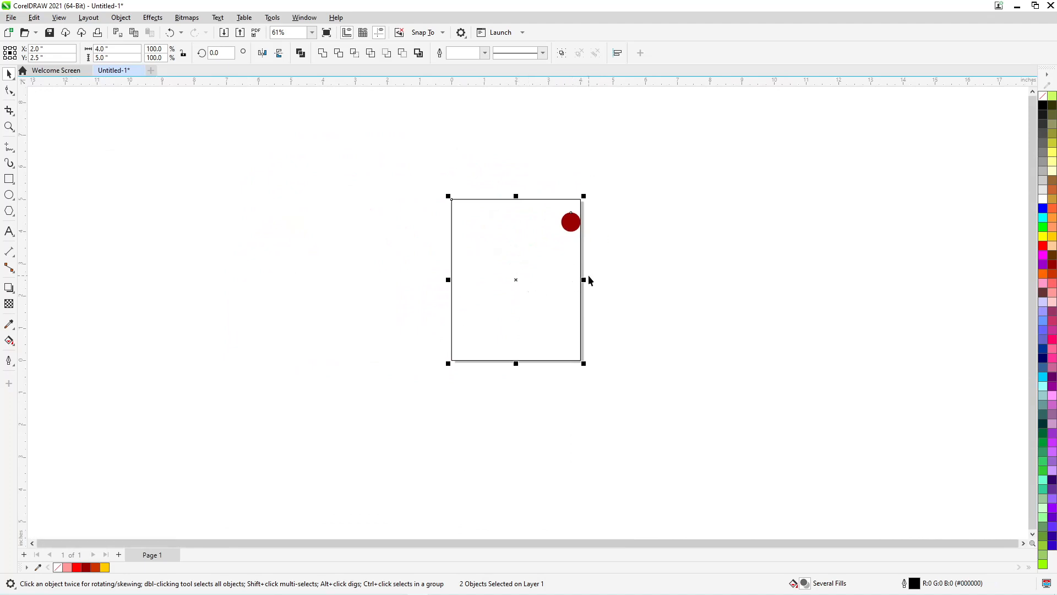
scroll(589, 280, "up", 3)
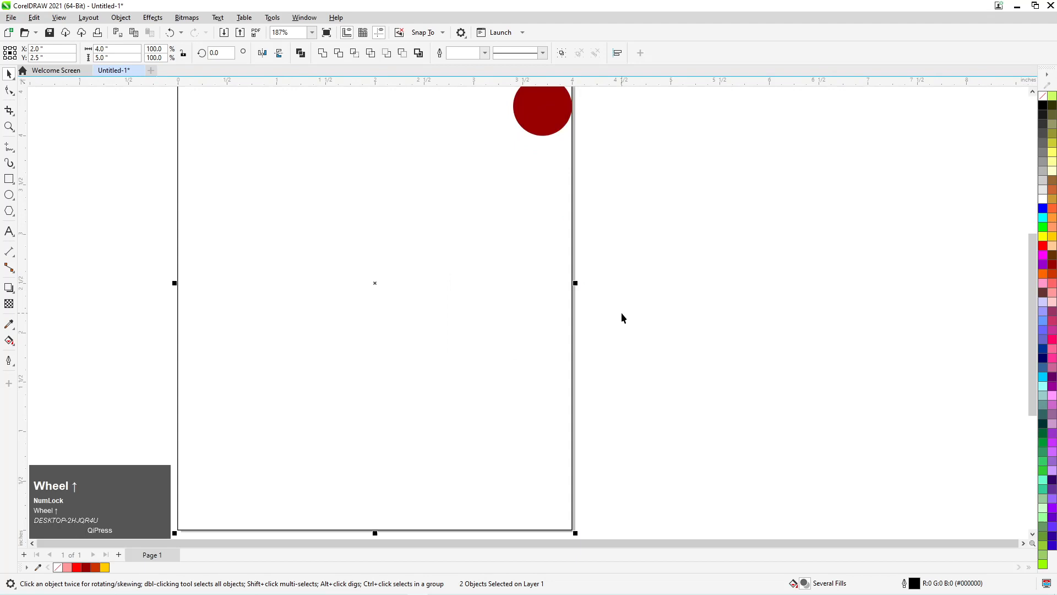
key("c")
key("ctrl+z")
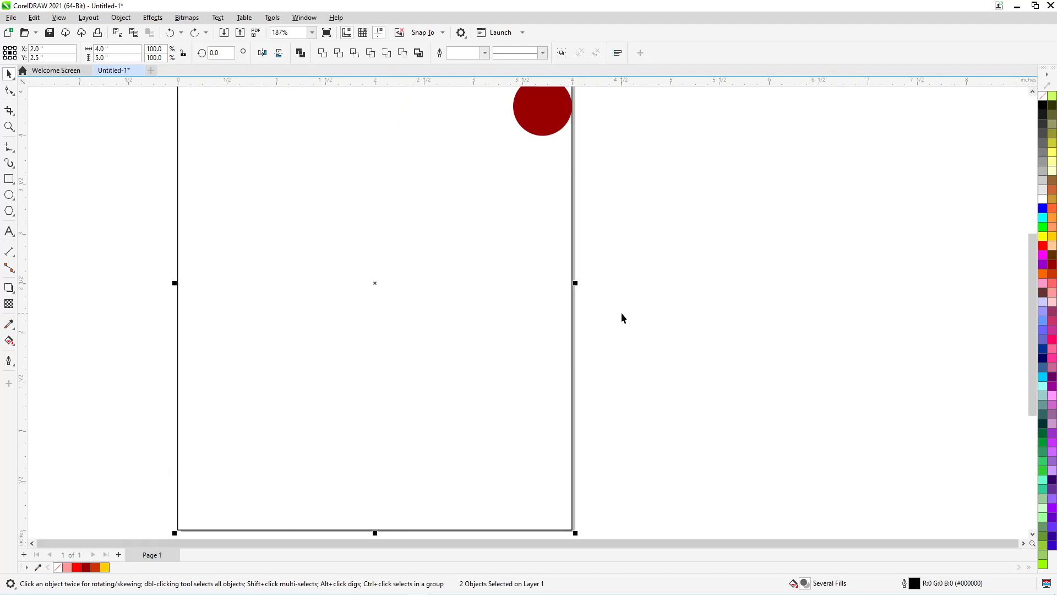
key("e")
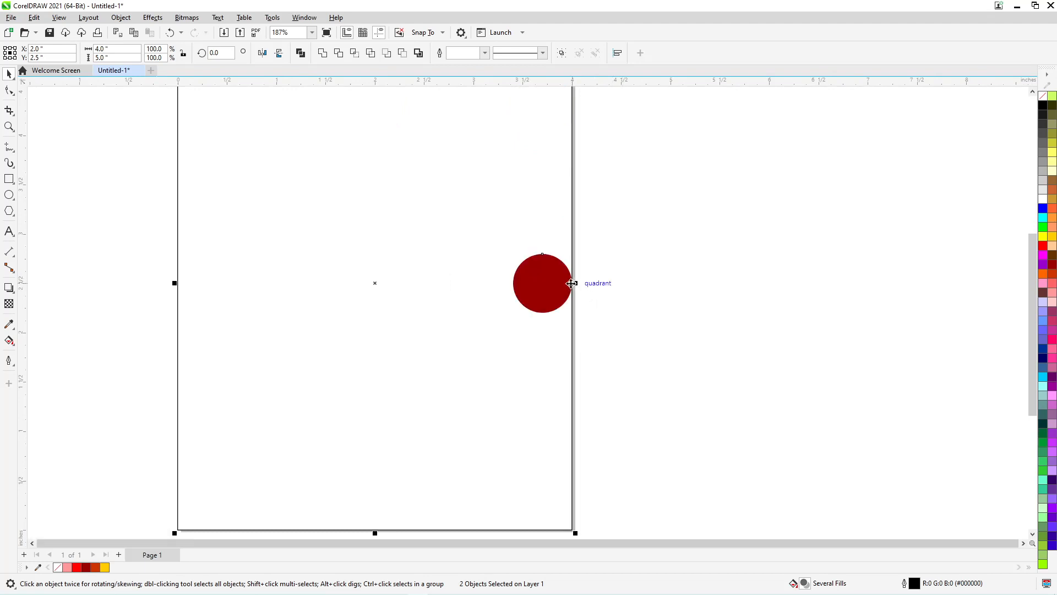
scroll(543, 281, "down", 1)
scroll(564, 277, "down", 1)
left_click(676, 267)
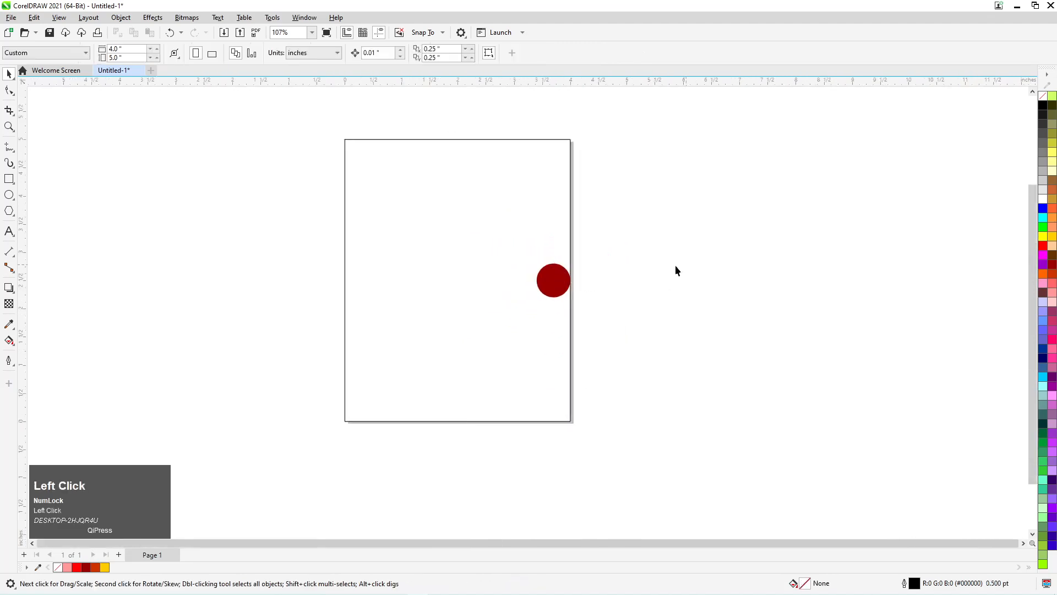
Move the circle to about X 2.7, Y 2.9 inches and align its top with the rectangle's top edge
left_click(552, 298)
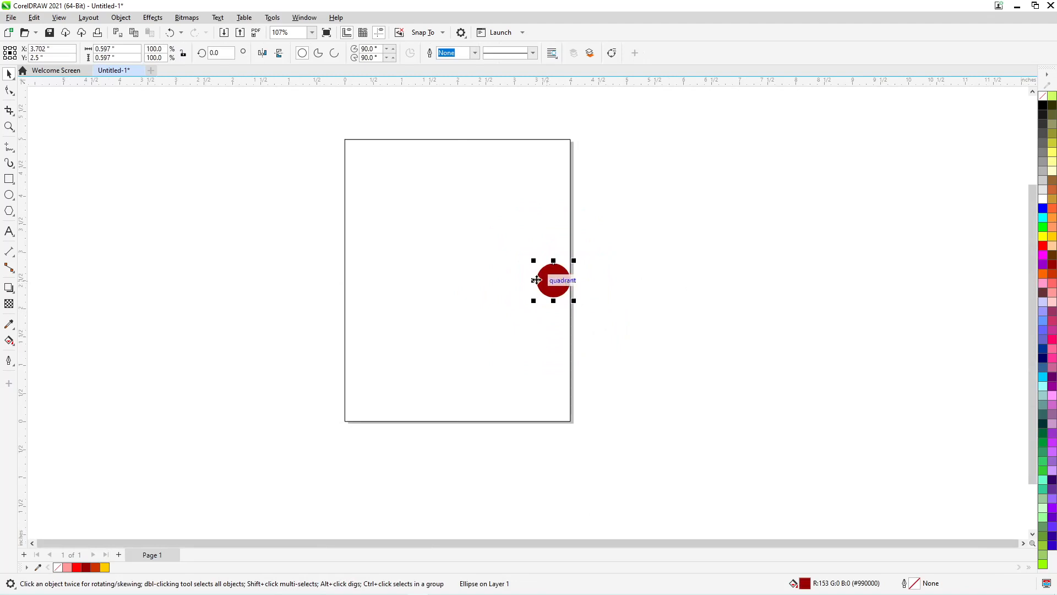
left_click_drag(561, 284, 505, 261)
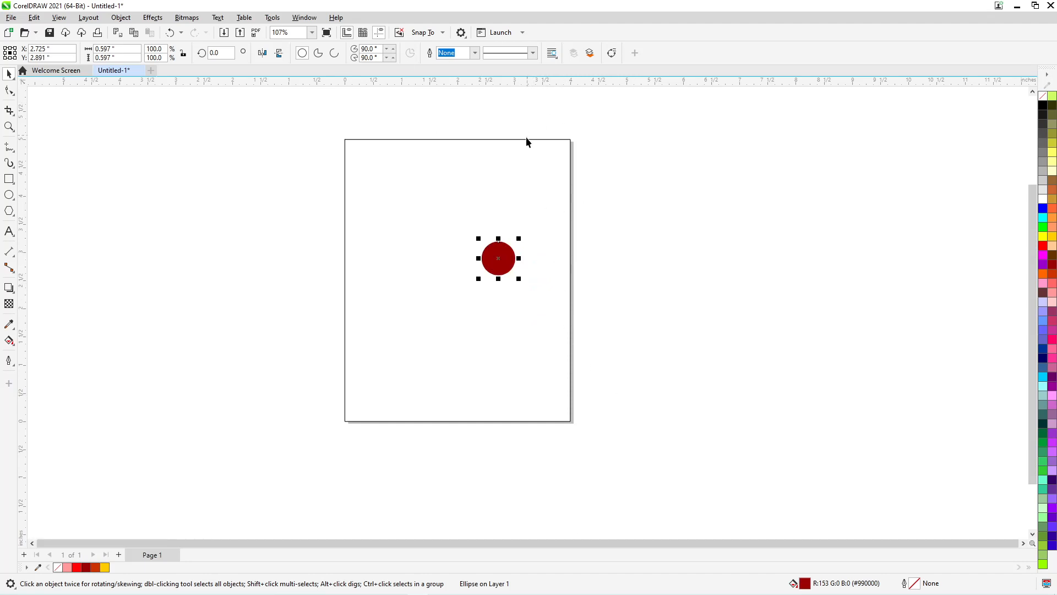
left_click(532, 174, "shift")
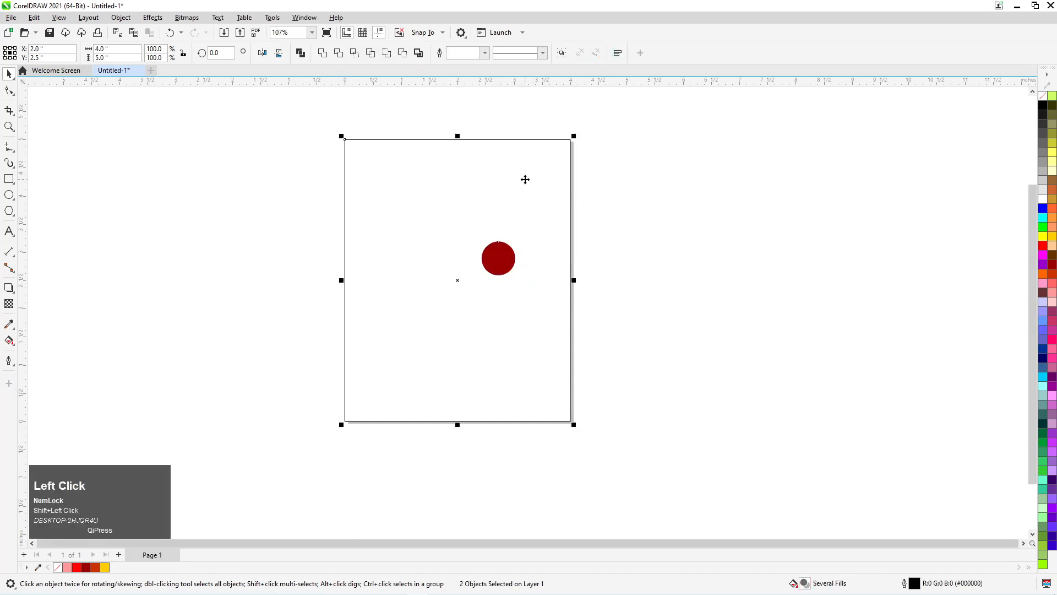
key("t")
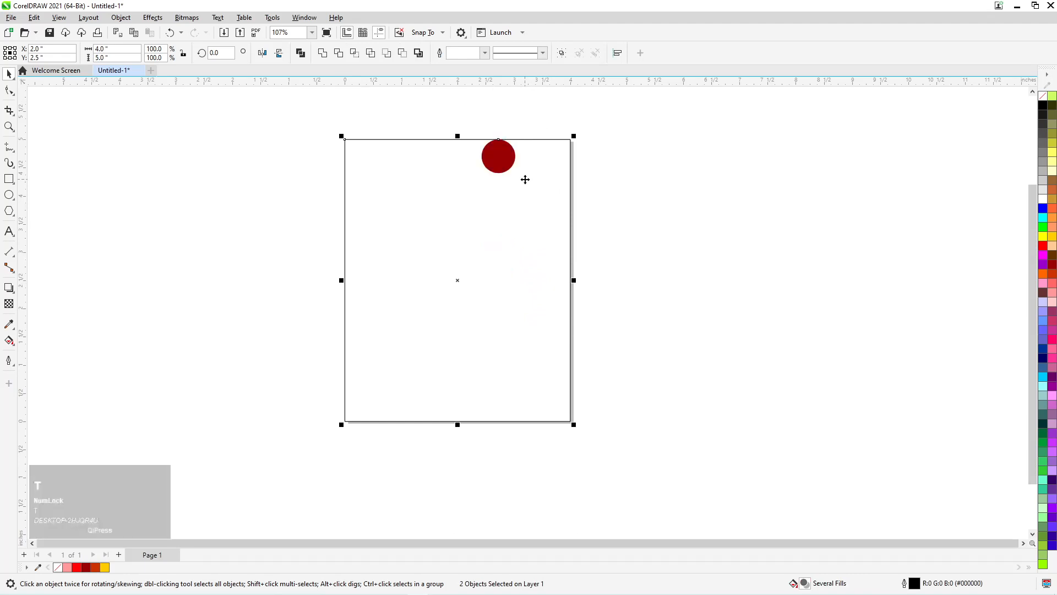
left_click(228, 232)
Move the circle off the page to about X 9.0, Y 3.5 inches and align its bottom with the rectangle's bottom edge
left_click_drag(510, 162, 852, 224)
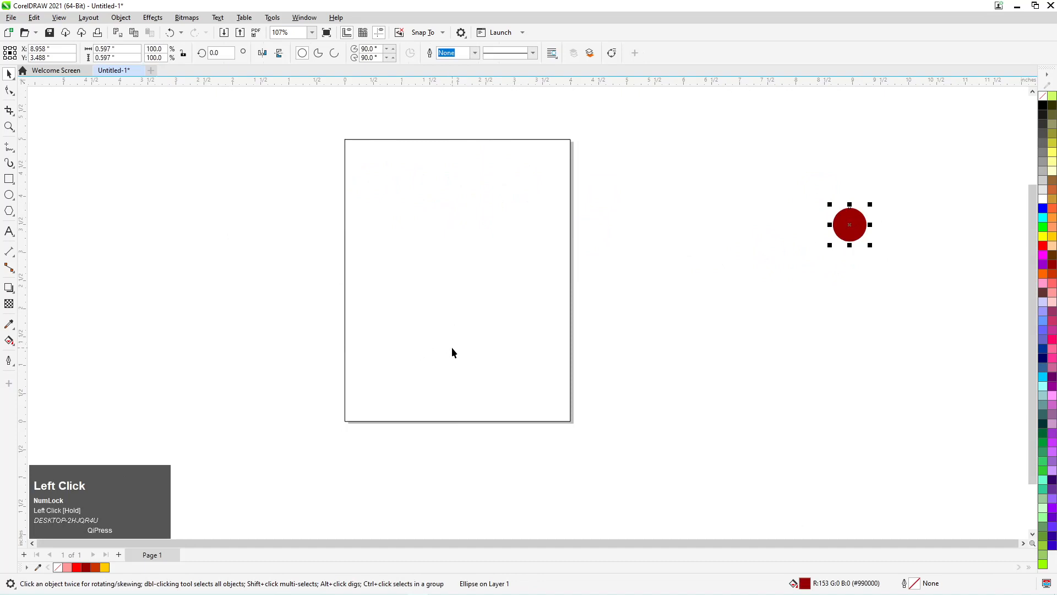
key("shift")
left_click(456, 365, "shift")
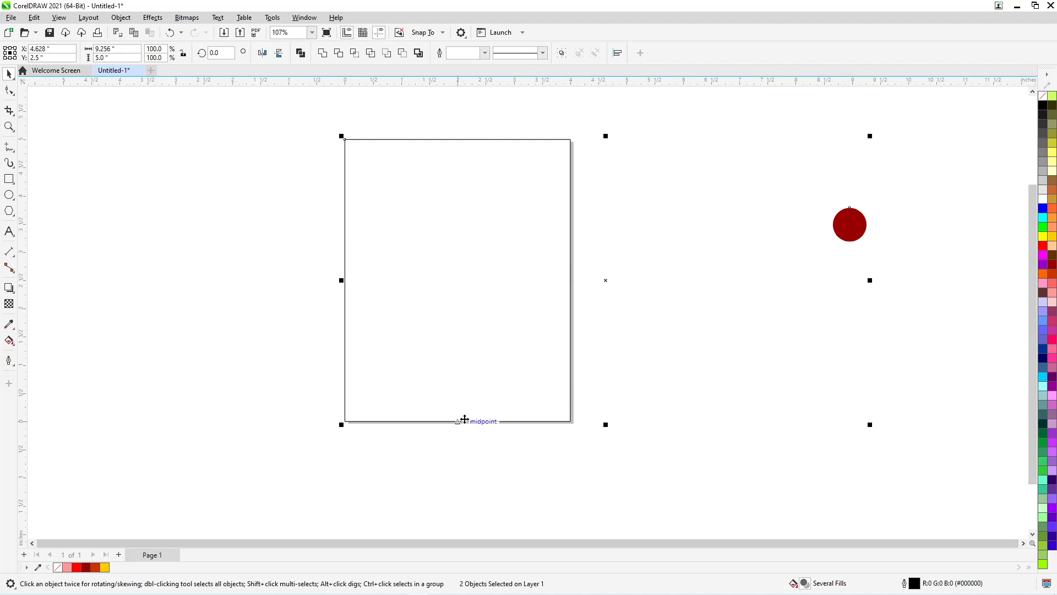
scroll(437, 432, "up", 3)
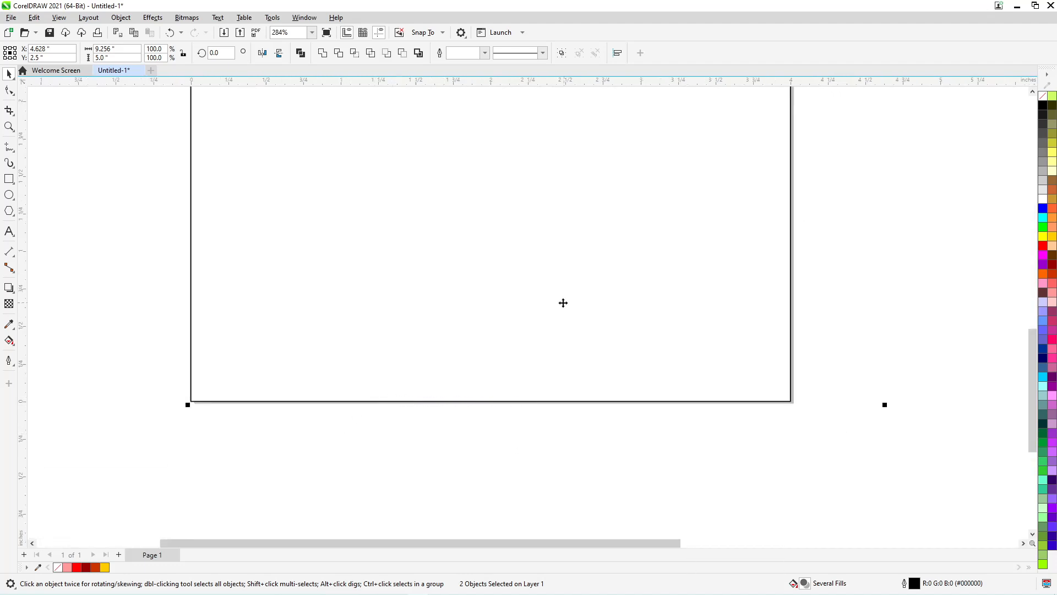
scroll(560, 304, "down", 3)
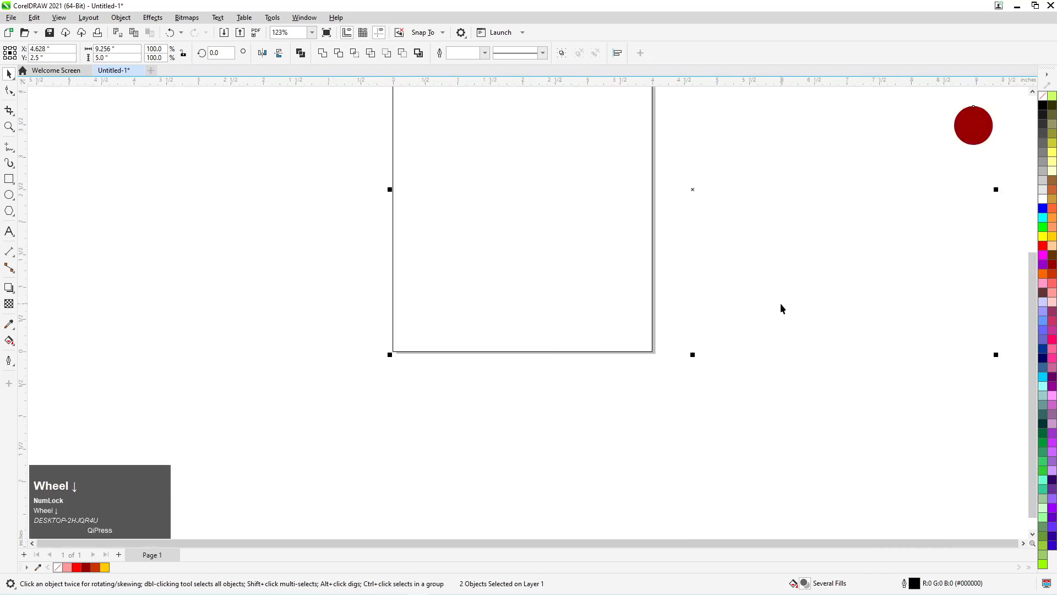
scroll(804, 352, "down", 2)
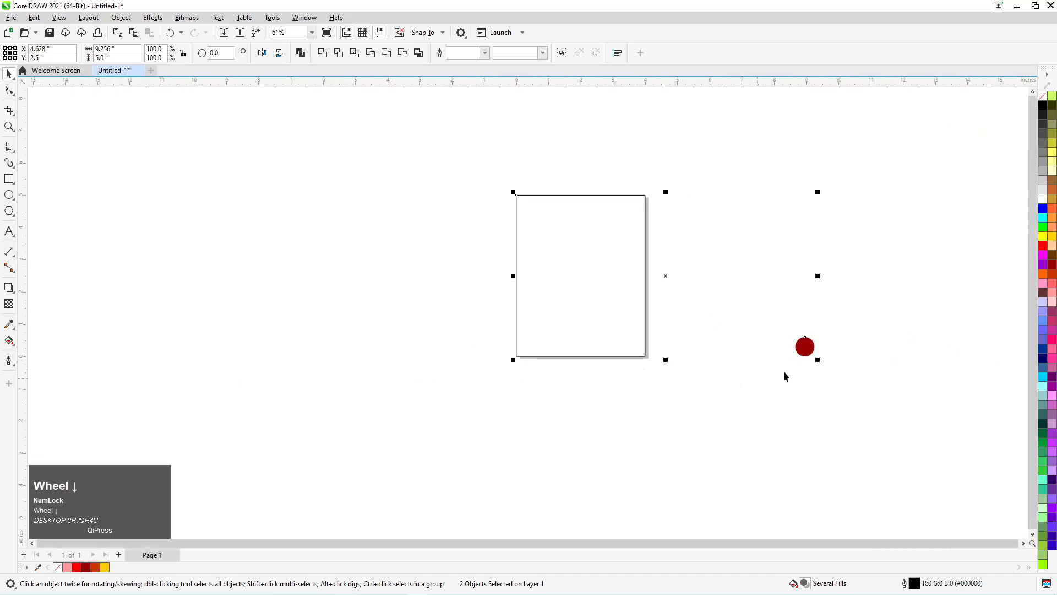
scroll(794, 357, "up", 3)
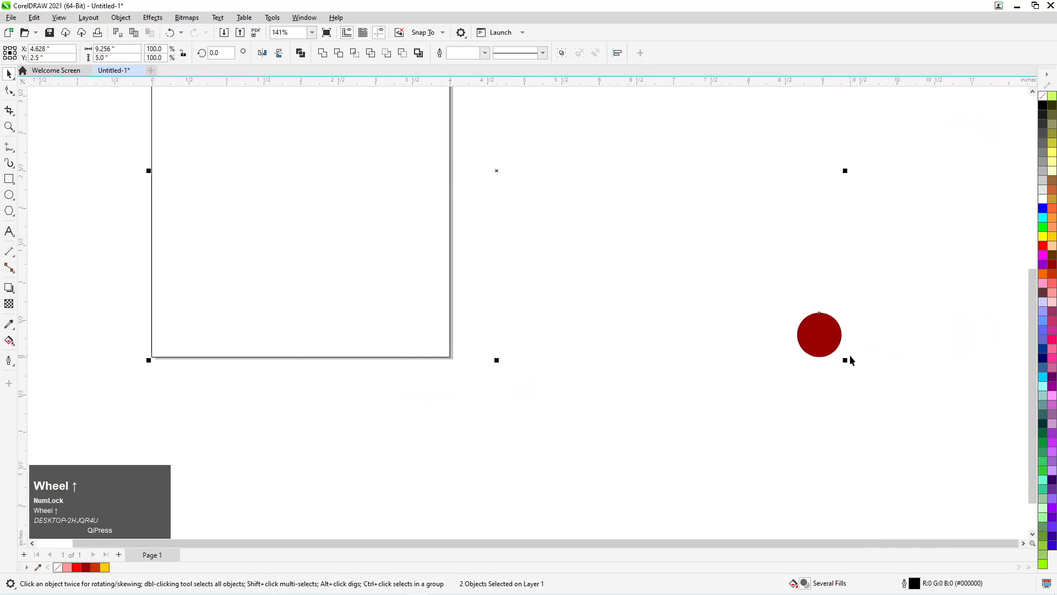
Move the circle alone straight across onto the rectangle's bottom edge at about X 2.2 inches and inspect the contact up close
left_click(765, 382)
left_click(838, 338)
left_click_drag(837, 337, 331, 358)
scroll(308, 363, "down", 8)
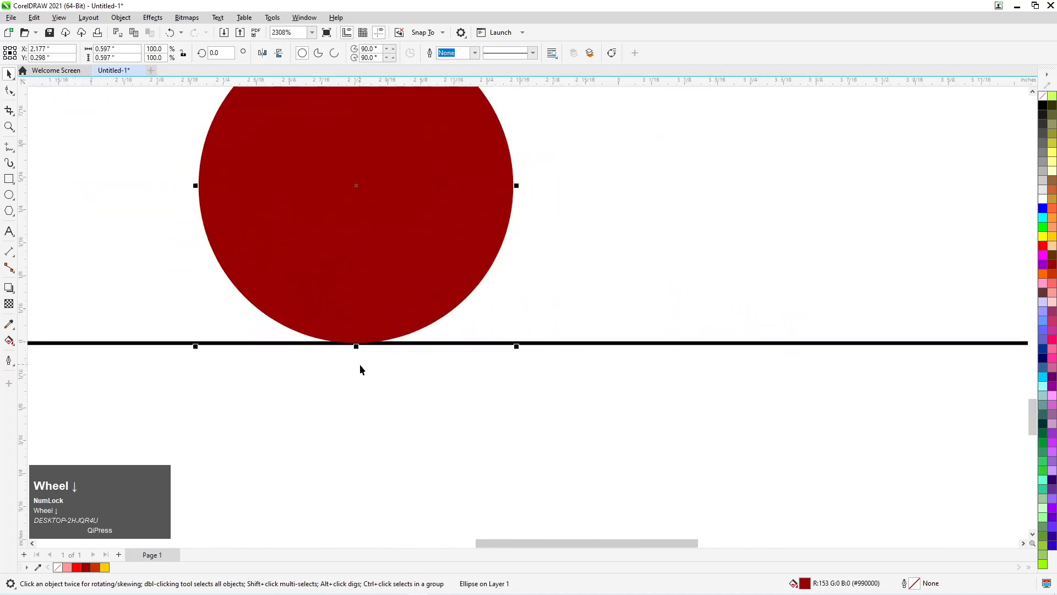
scroll(481, 404, "down", 10)
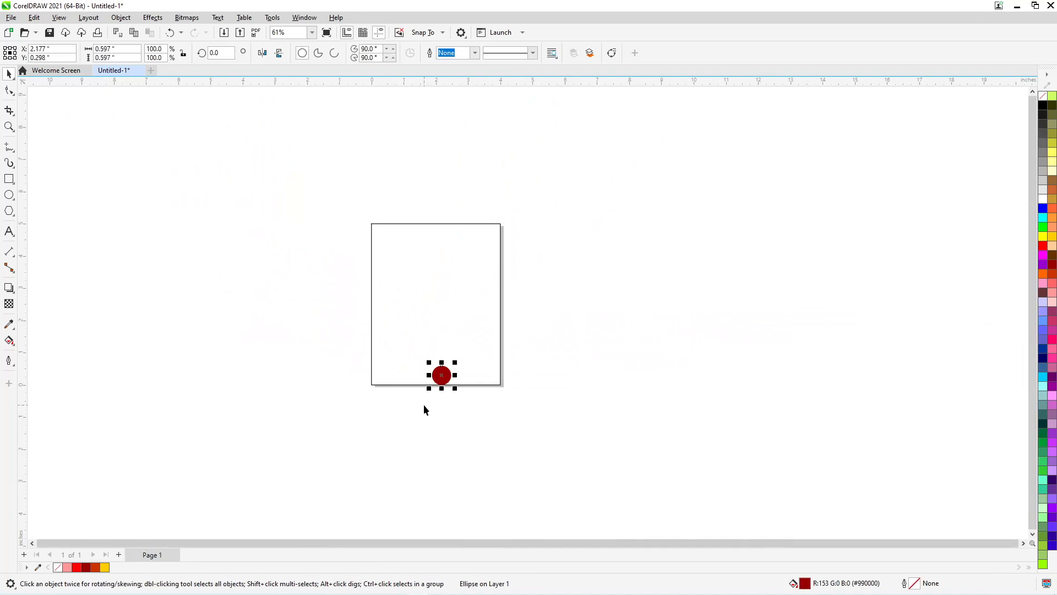
Select the circle and rectangle together and align them so the circle sits at the middle of the bottom edge
left_click_drag(305, 169, 622, 454)
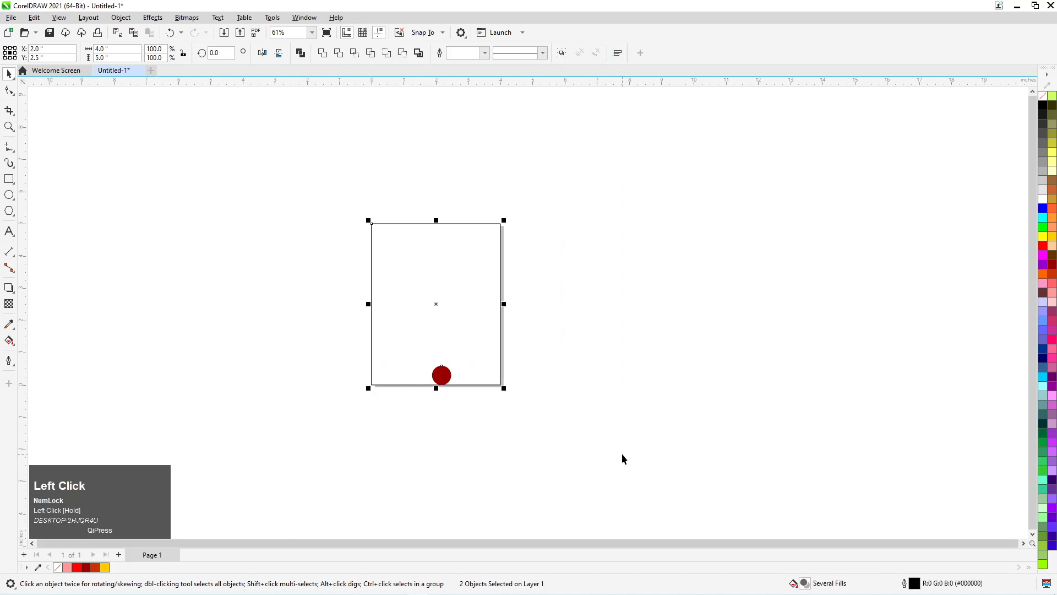
key("b")
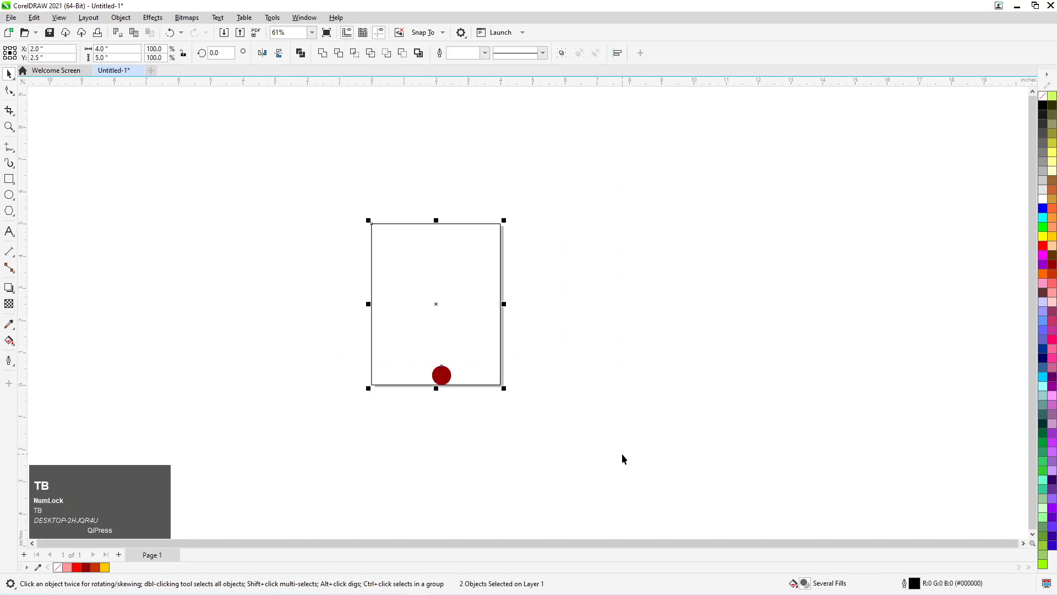
key("r")
key("c")
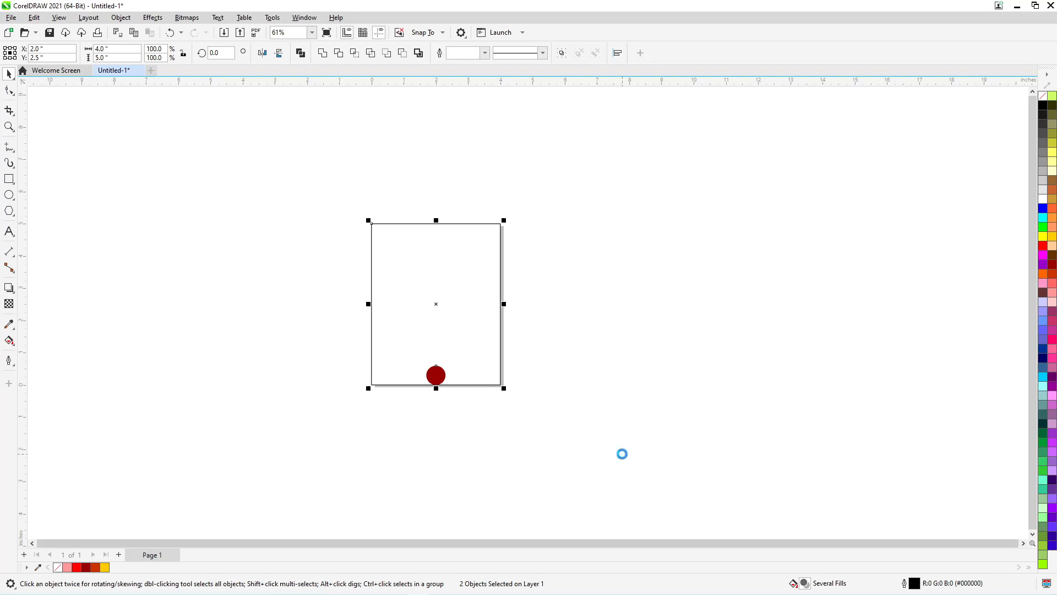
key("t")
key("b")
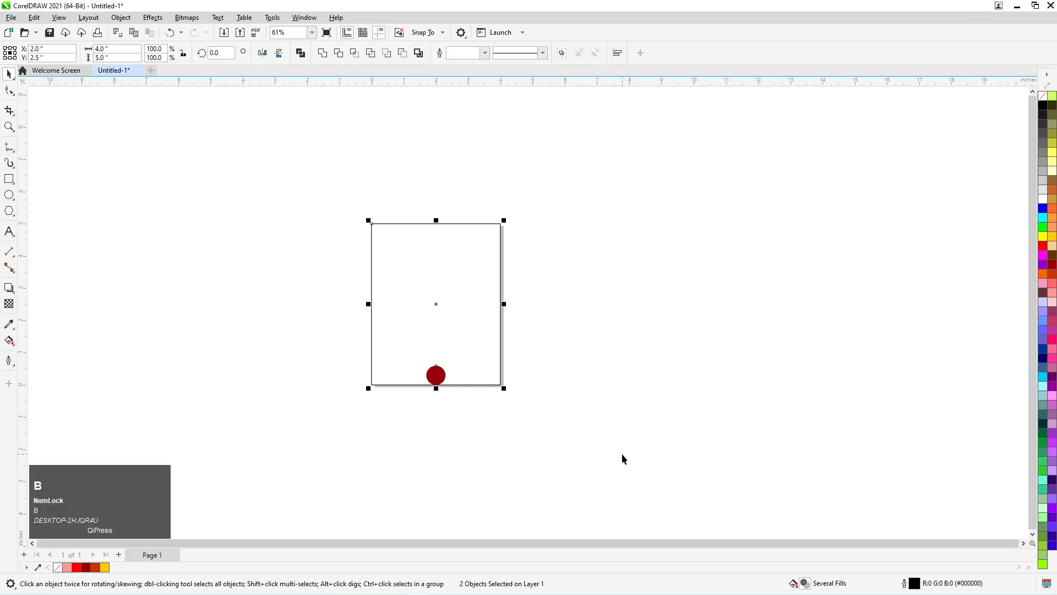
Align the circle to the rectangle's bottom-left corner, followed by its bottom-right corner
key("l")
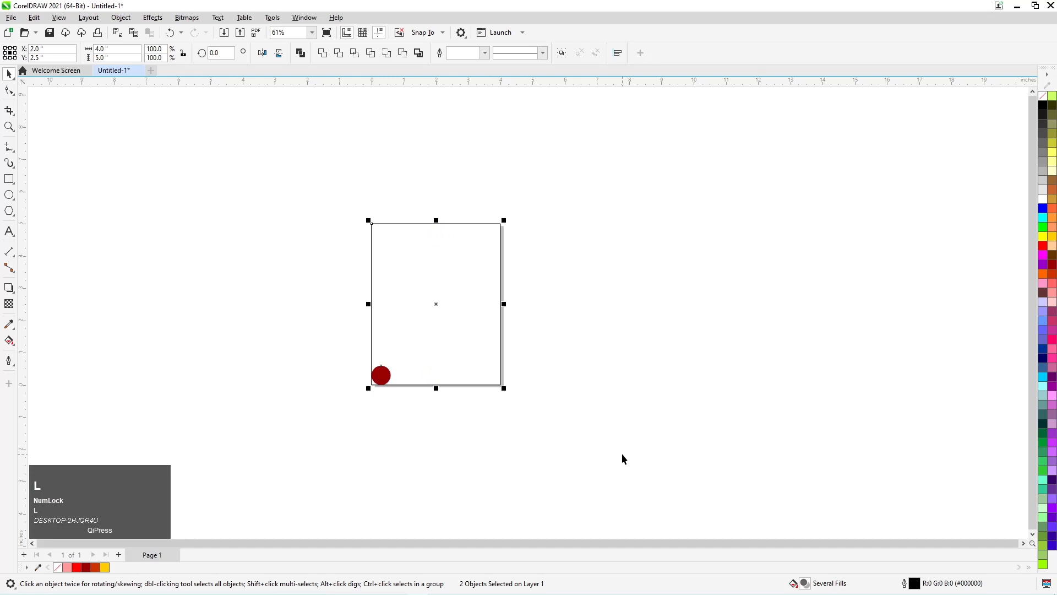
key("r")
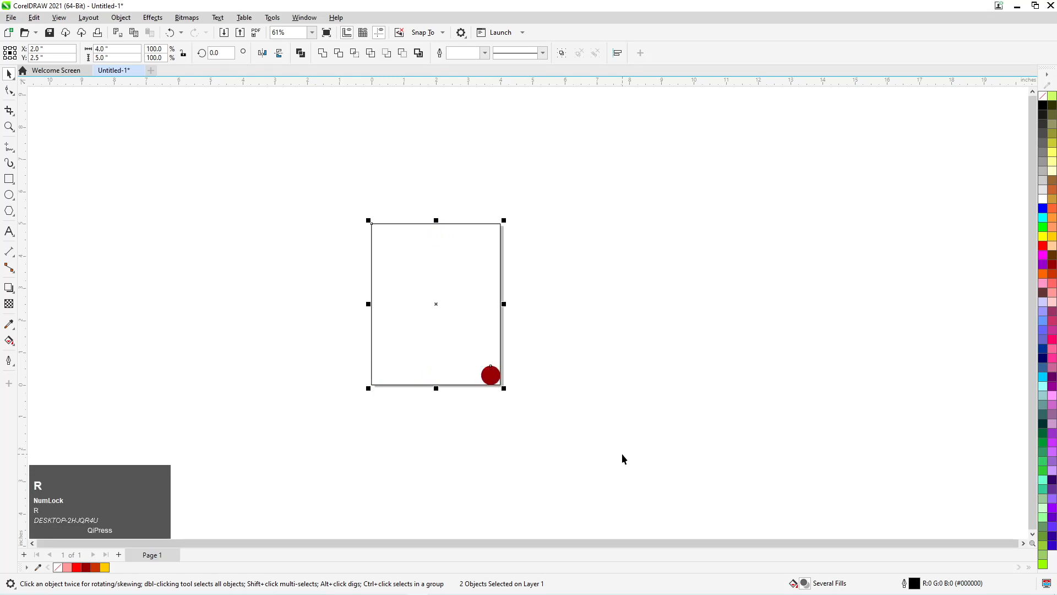
scroll(492, 329, "up", 2)
scroll(507, 358, "down", 2)
Move the circle alone off the page to about X 10.9, Y 6.2 inches and shrink it to about 0.22 inches in diameter
left_click_drag(650, 308, 448, 492)
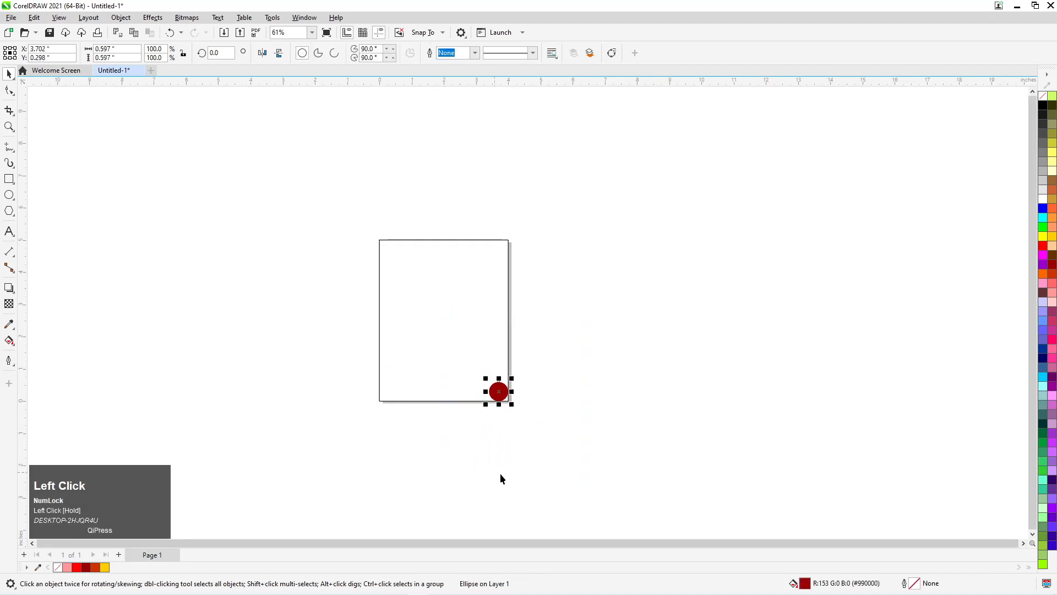
scroll(459, 351, "up", 2)
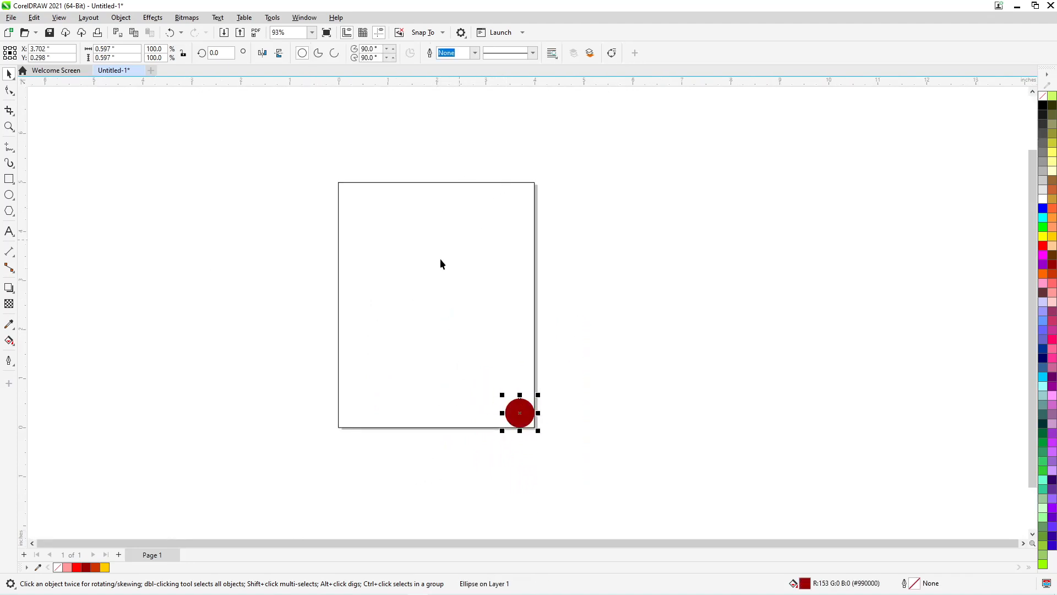
scroll(363, 331, "down", 3)
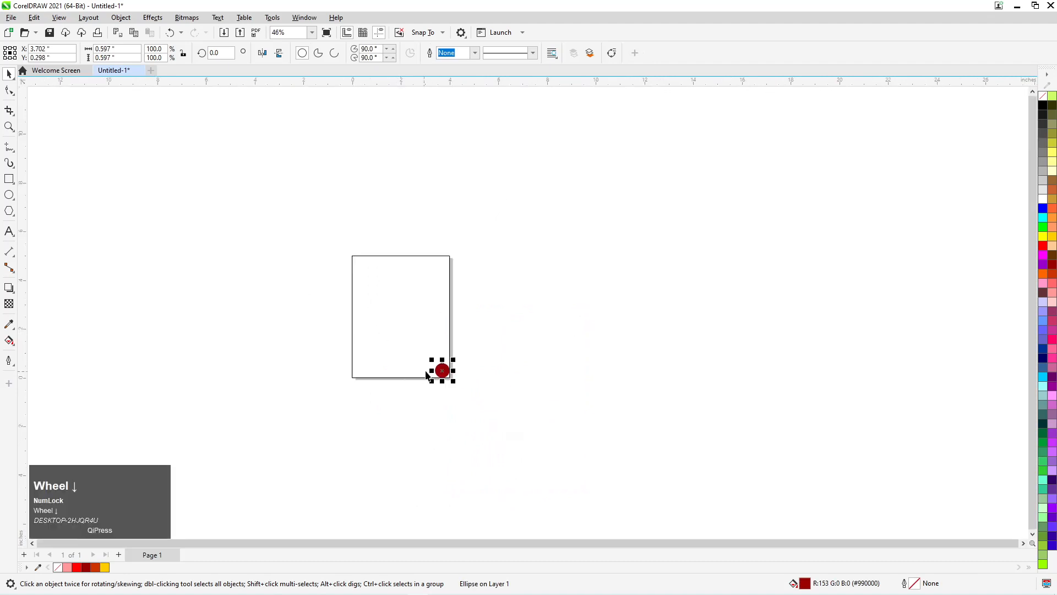
left_click_drag(443, 376, 618, 236)
scroll(646, 217, "up", 2)
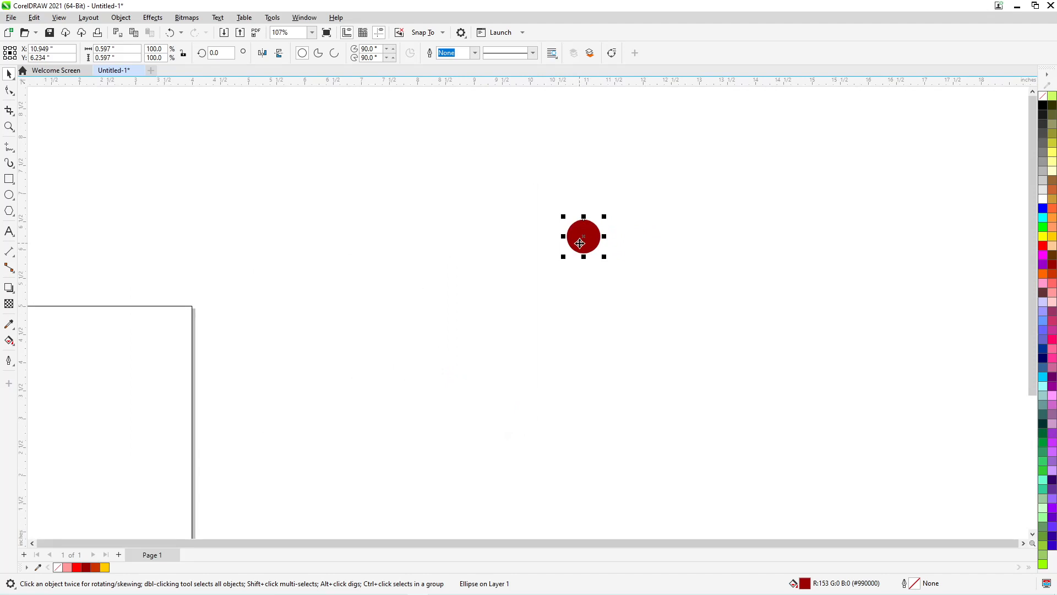
scroll(580, 242, "up", 2)
left_click_drag(625, 199, 602, 226)
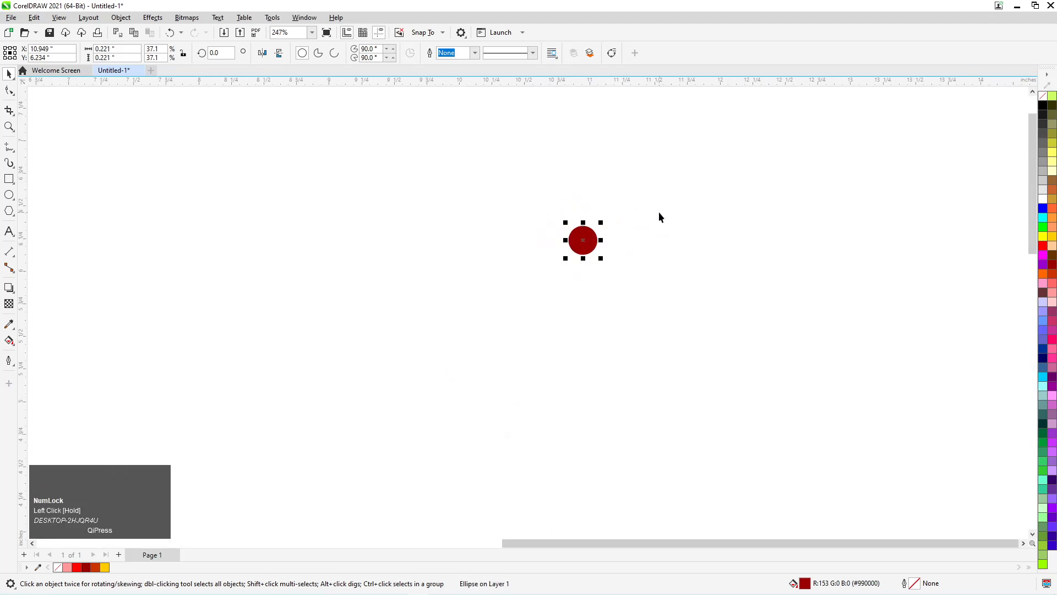
scroll(583, 225, "down", 2)
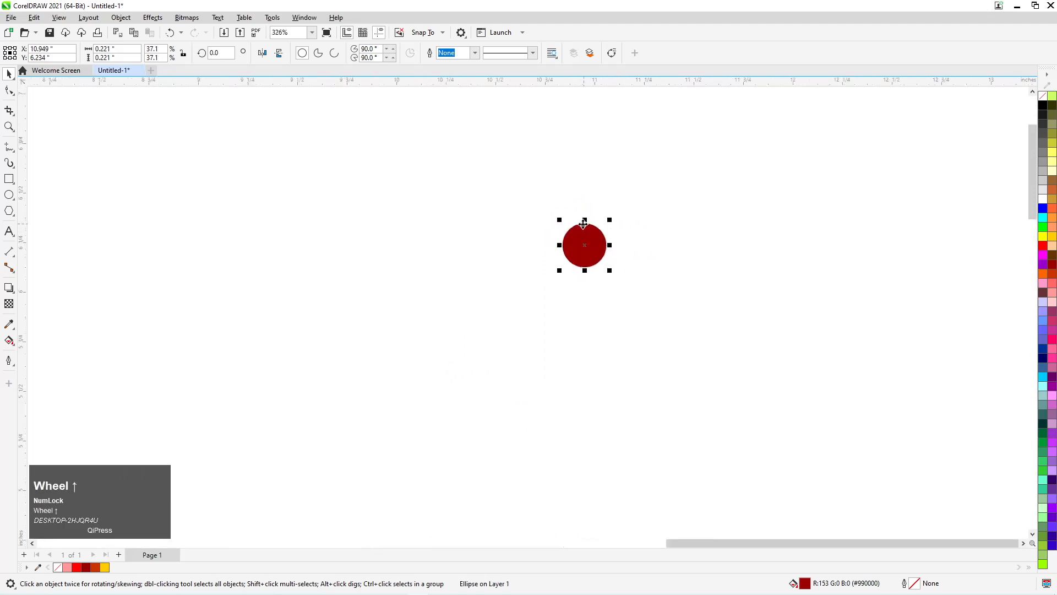
Fill the circle yellow and duplicate it straight down three times at about 0.48-inch spacing, forming a column of four
scroll(583, 225, "down", 3)
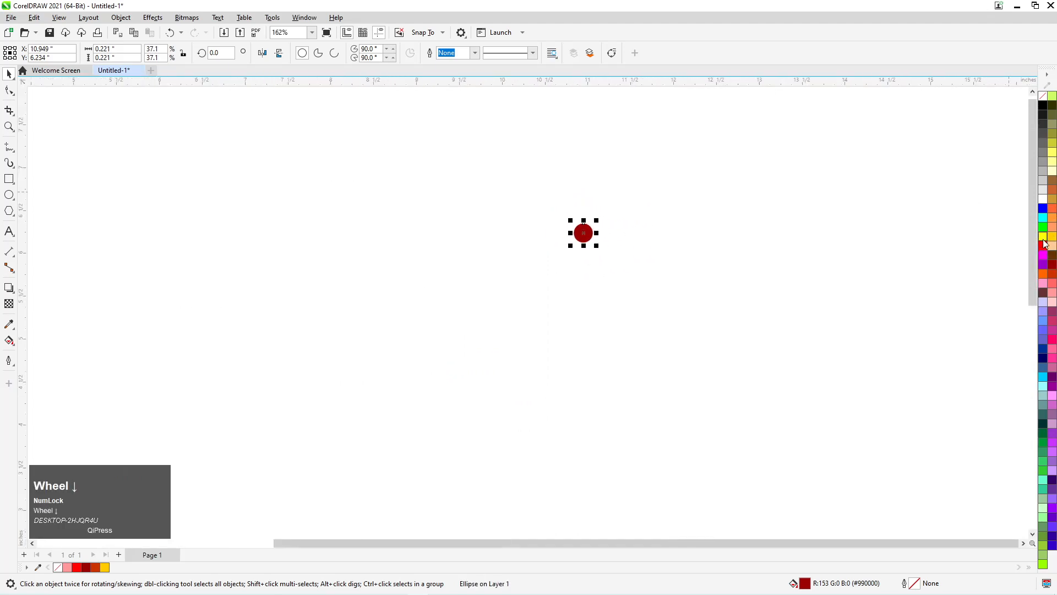
left_click(1043, 238)
scroll(574, 214, "down", 2)
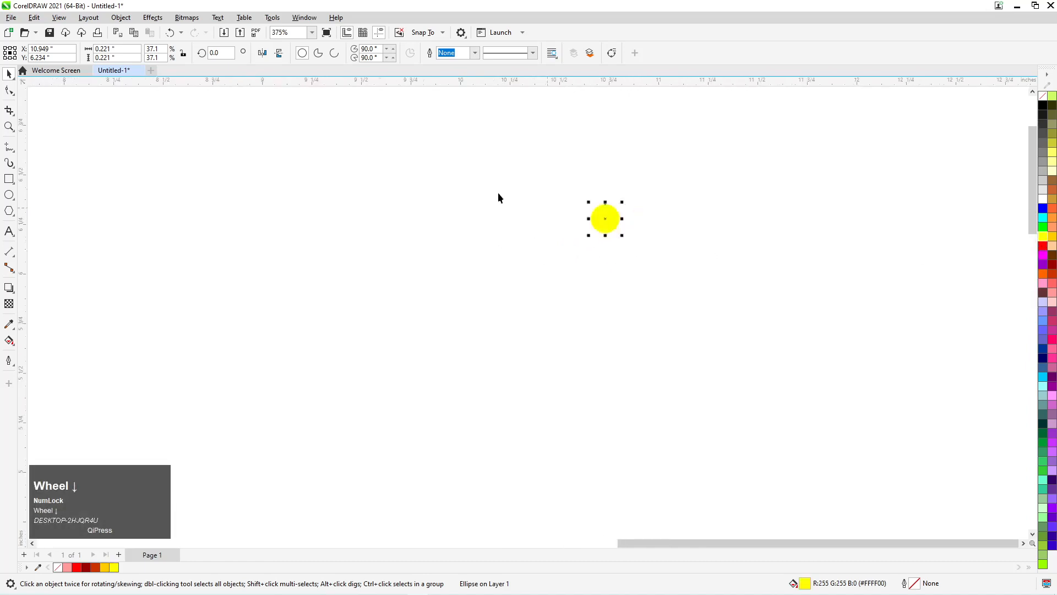
scroll(547, 249, "up", 3)
left_click_drag(566, 156, 566, 246)
right_click(565, 247)
scroll(565, 246, "down", 3)
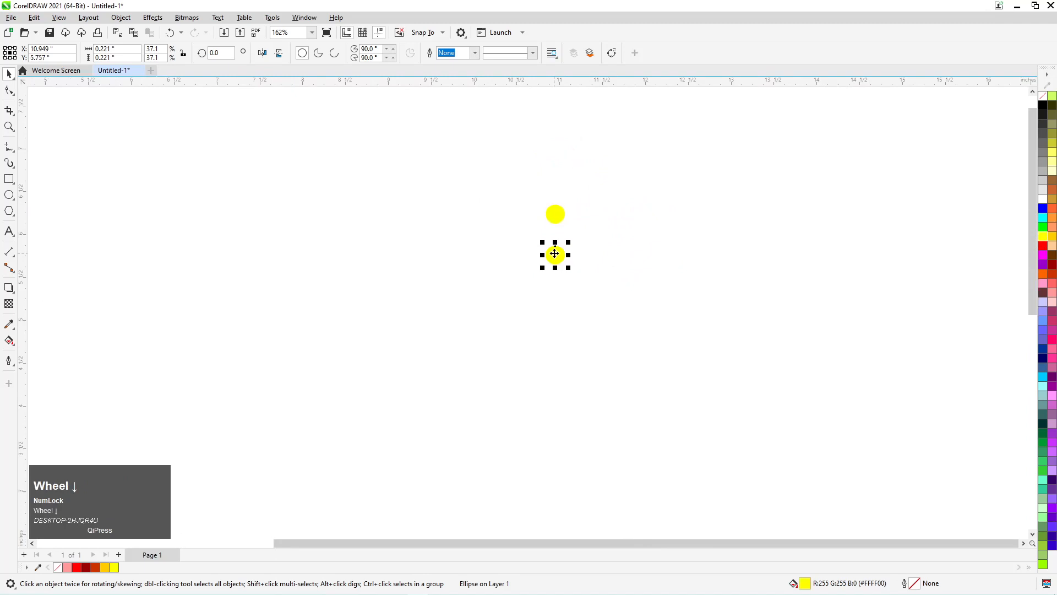
key("ctrl+r")
key("ctrl+r")
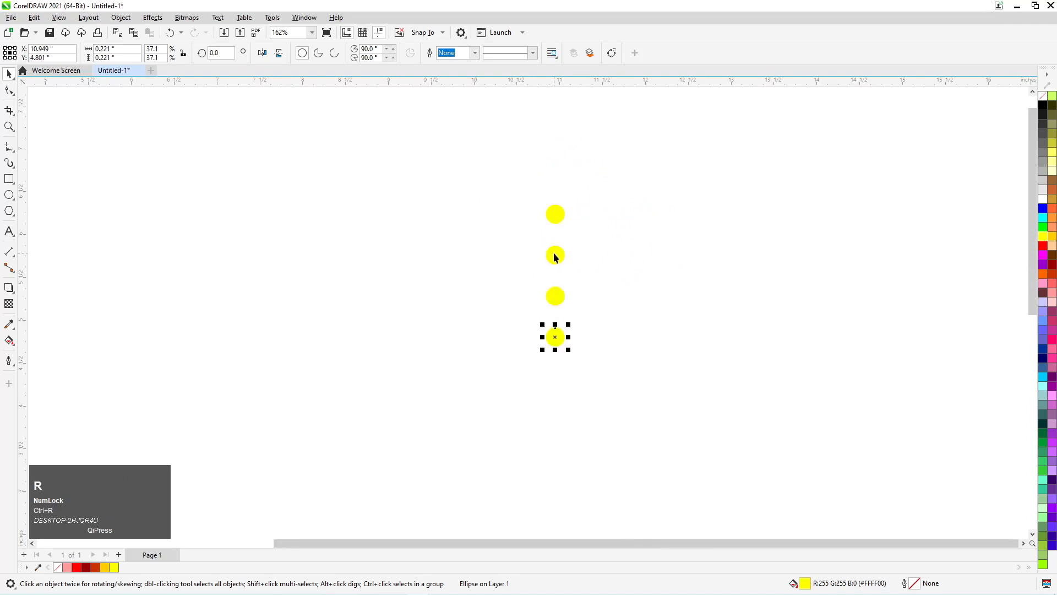
Select all four circles, recolor them purple, and deselect them
left_click_drag(502, 189, 597, 374)
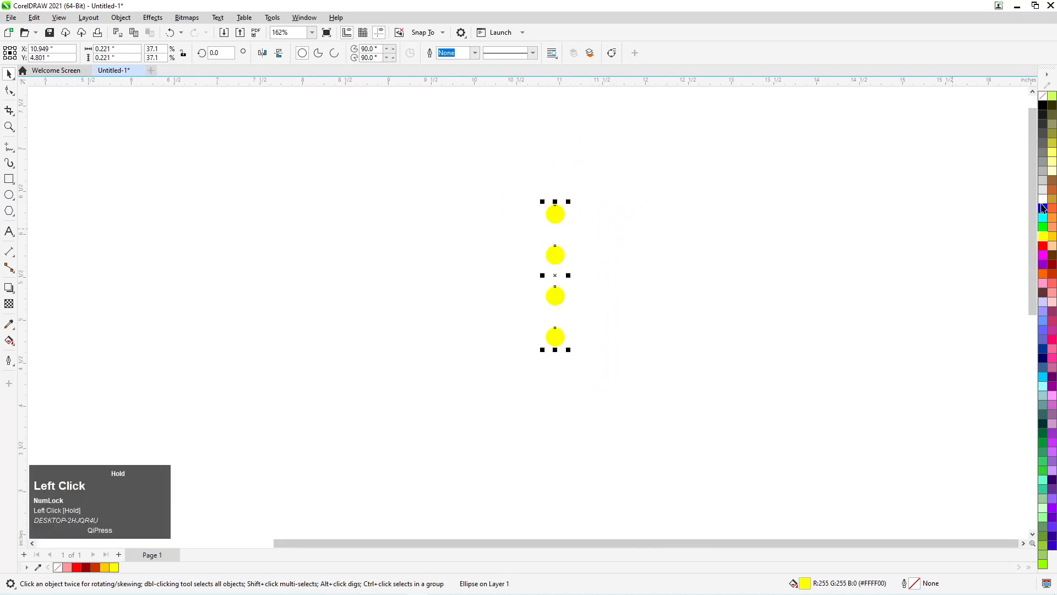
left_click(1043, 265)
left_click(414, 248)
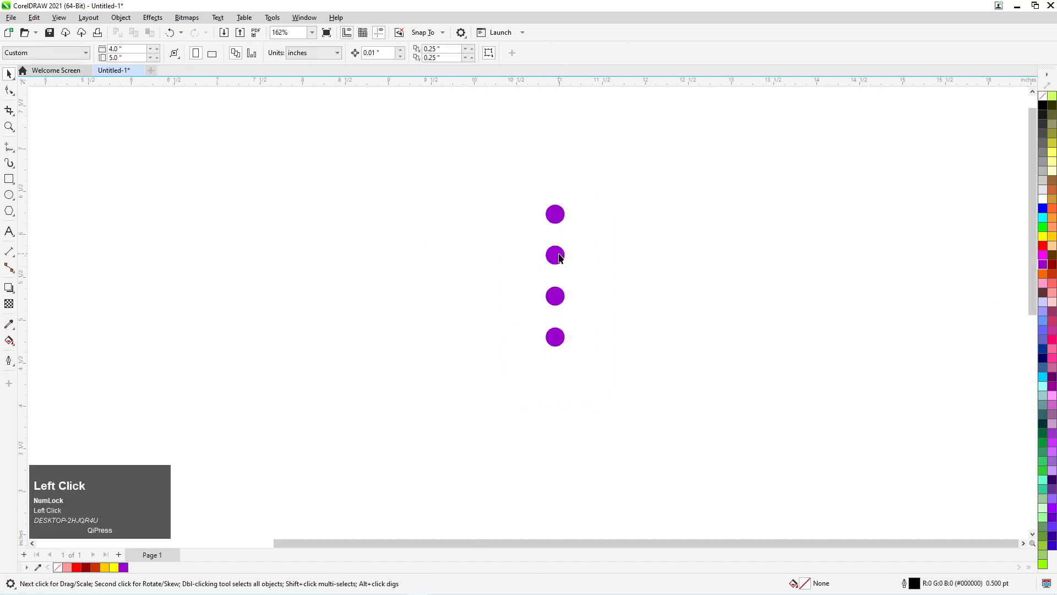
Scatter the circles over an area about 3.1 by 2.8 inches and align all four by their left edges
left_click_drag(559, 257, 479, 257)
left_click_drag(549, 298, 697, 290)
left_click(475, 440)
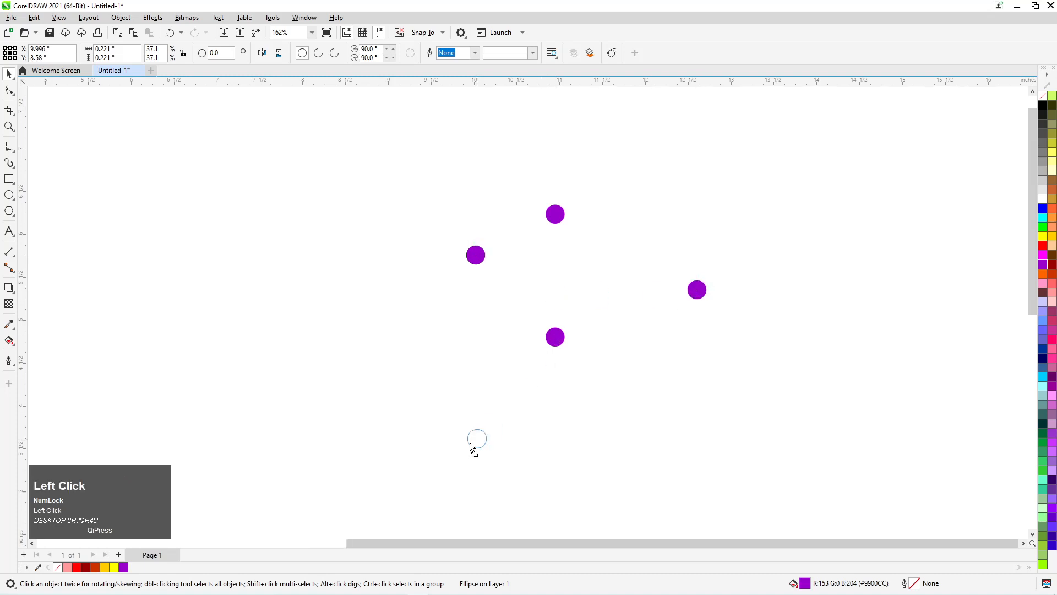
left_click_drag(449, 440, 448, 439)
scroll(325, 218, "down", 2)
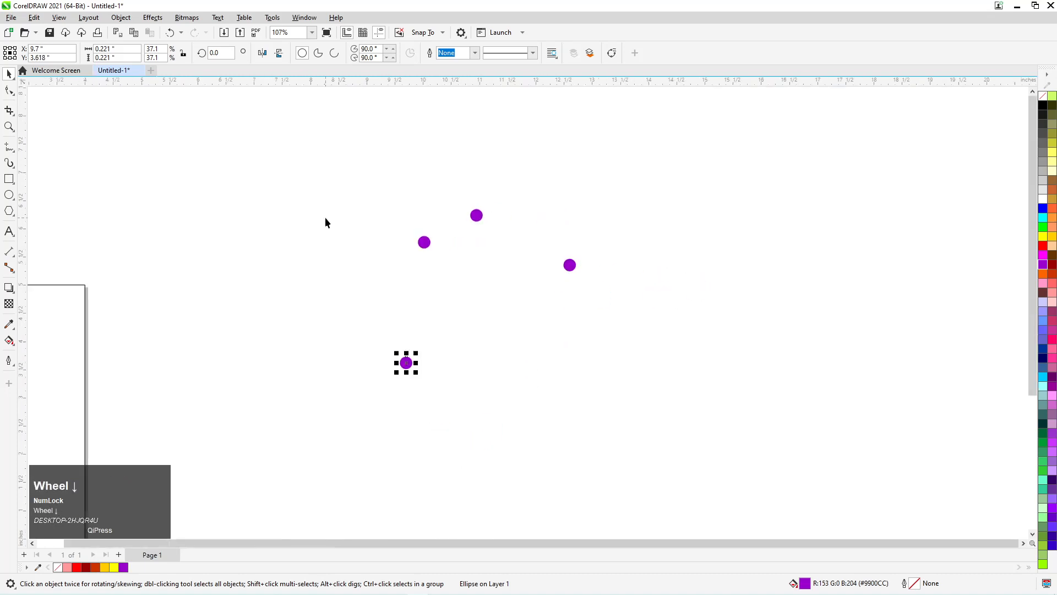
left_click_drag(316, 193, 656, 411)
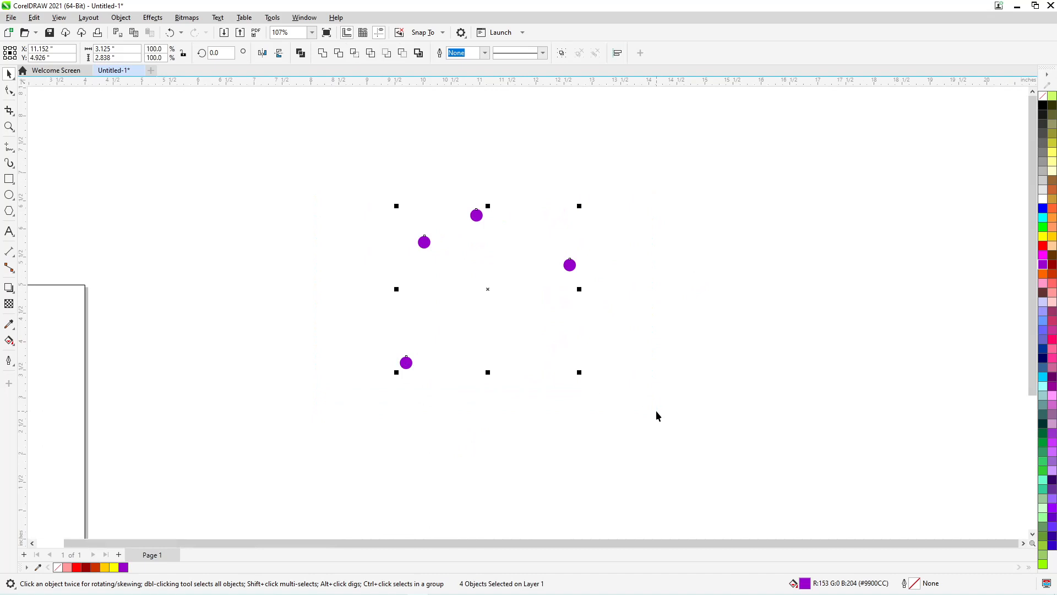
key("l")
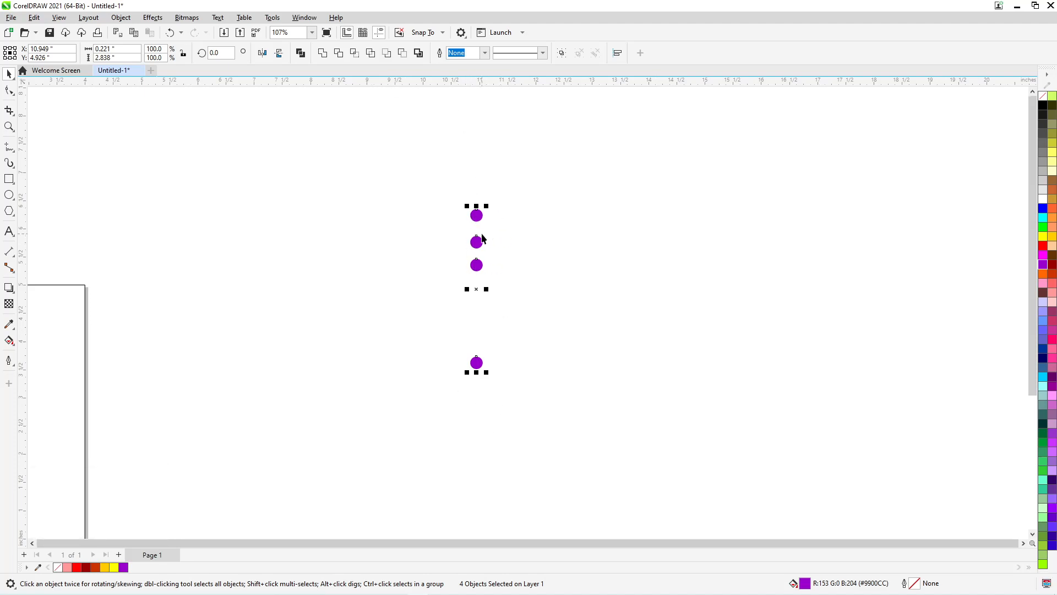
Reselect the whole column of four circles and align their top edges so they stack on the uppermost circle
scroll(482, 238, "up", 1)
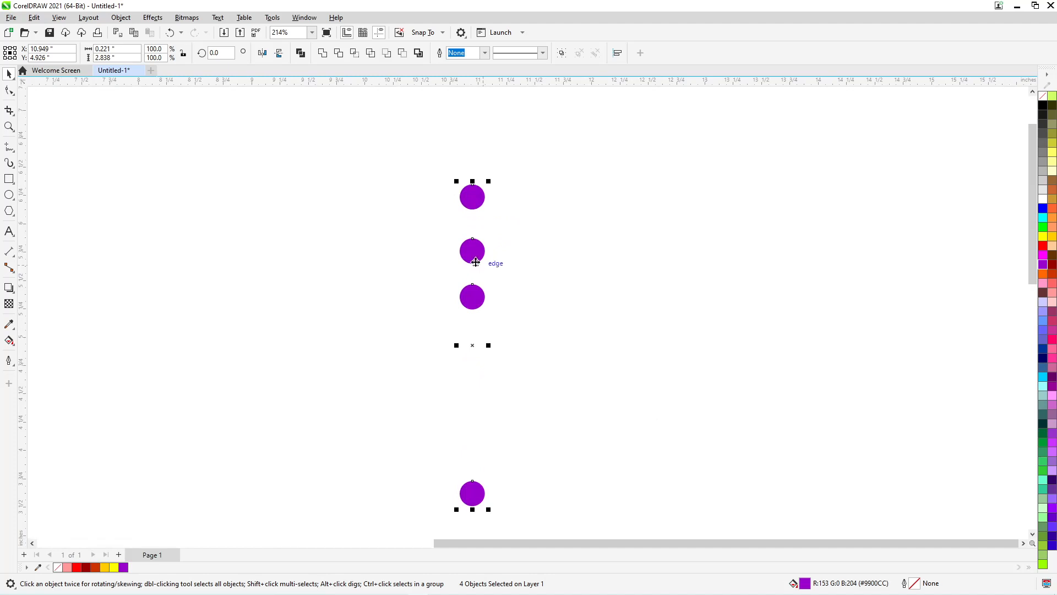
left_click_drag(378, 173, 561, 530)
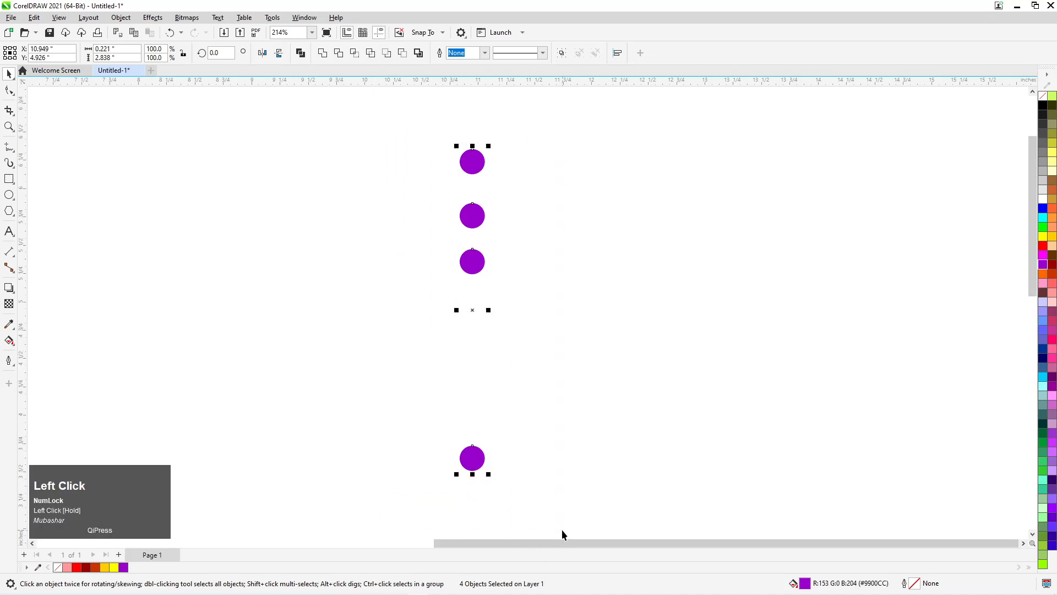
left_click(402, 300)
left_click_drag(441, 146, 533, 496)
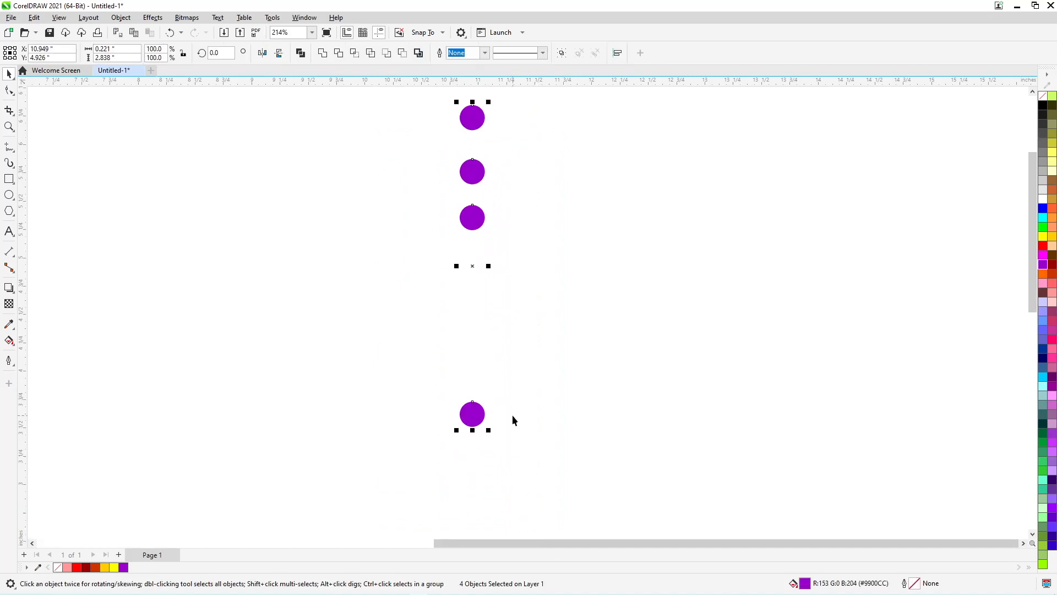
key("t")
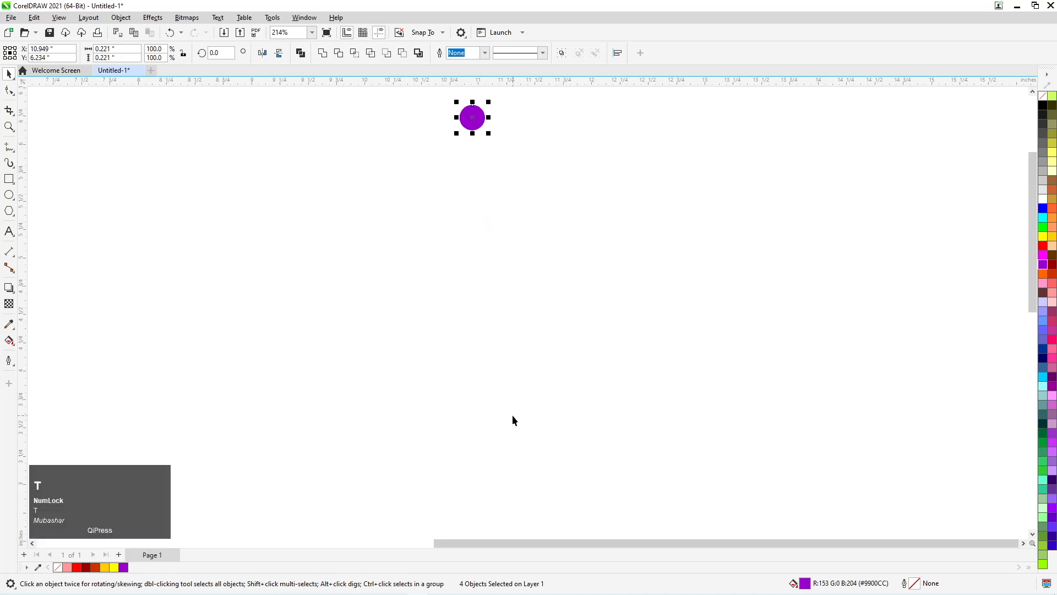
left_click(418, 306)
Spread the stacked circles over about 3.1 by 1.3 inches and align all four by their top edges
left_click_drag(472, 119, 355, 238)
left_click_drag(464, 137, 202, 191)
scroll(312, 213, "down", 4)
left_click_drag(223, 145, 513, 357)
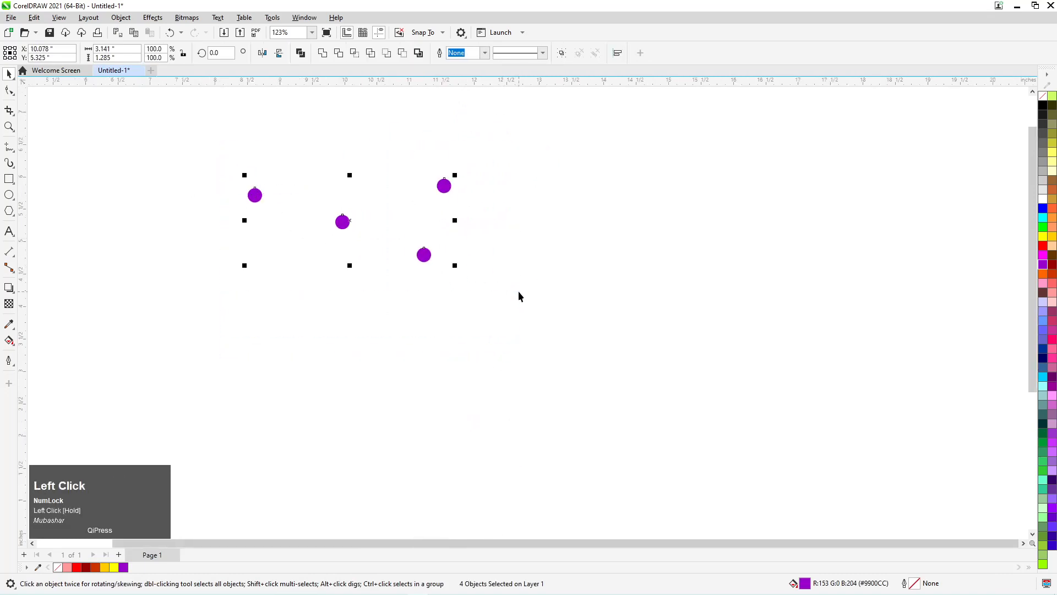
key("t")
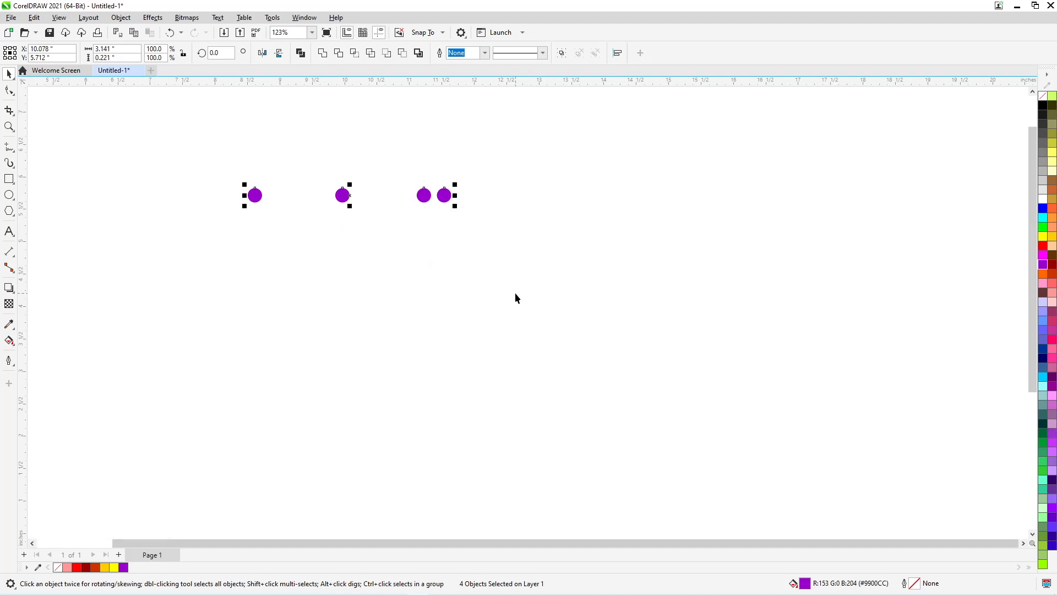
left_click(374, 291)
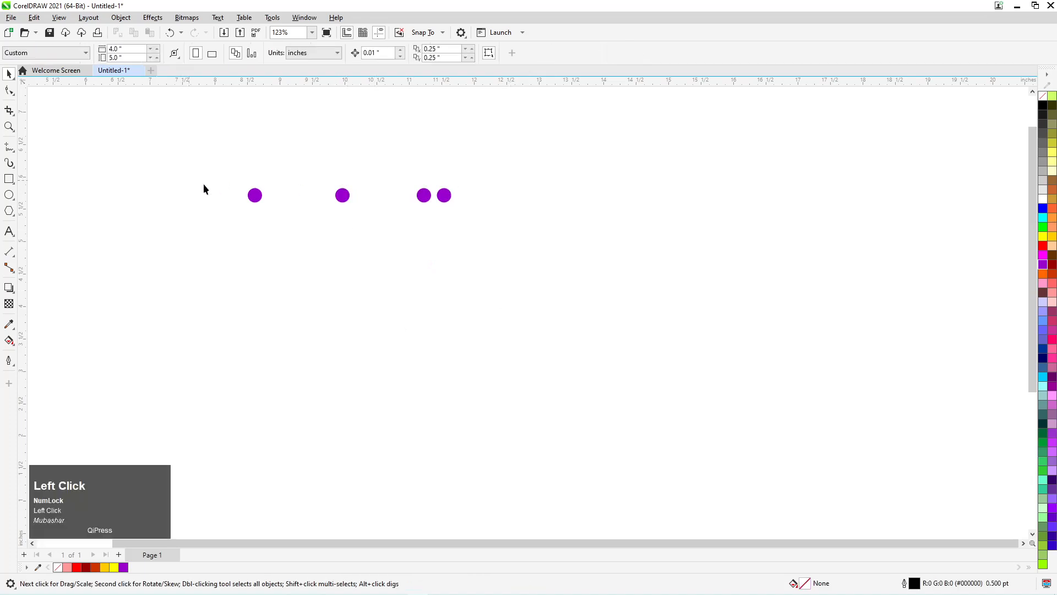
Select the row of four circles and align them by their right edges
left_click_drag(204, 185, 530, 262)
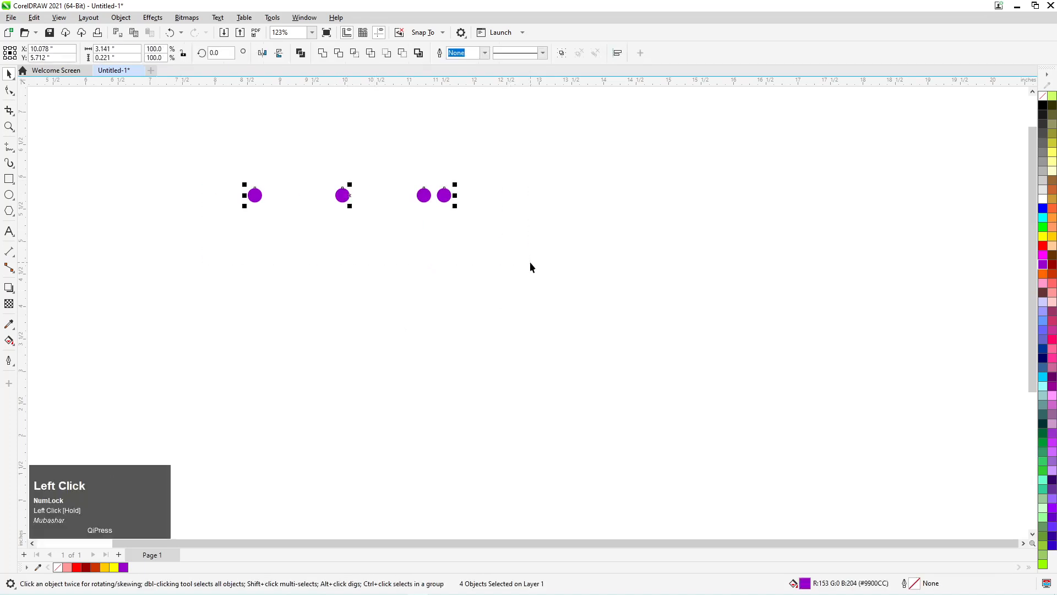
key("r")
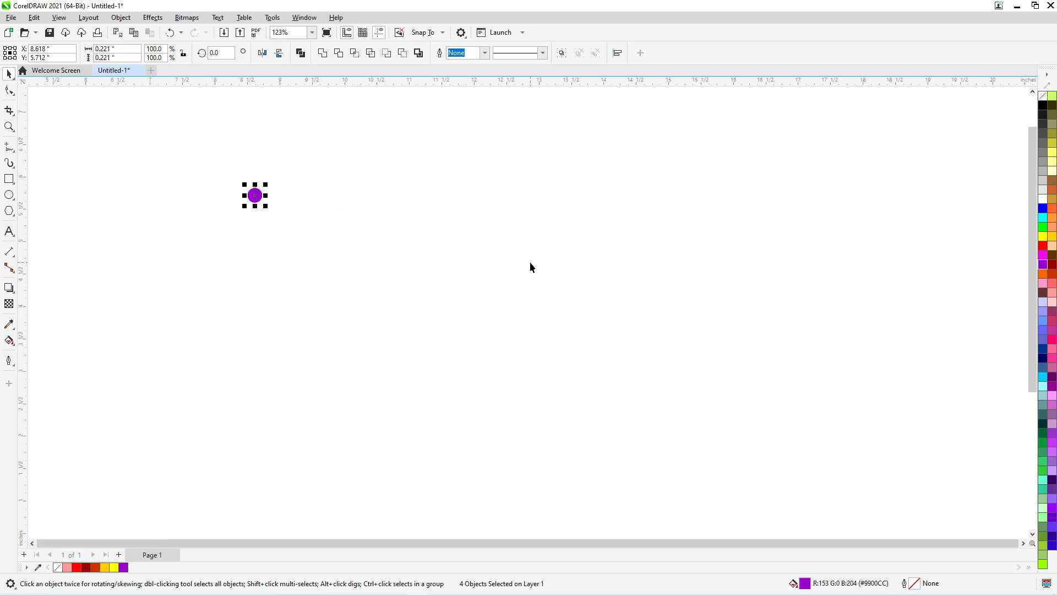
left_click(254, 239)
Spread the stacked circles over about 3.2 by 2.4 inches and align all four into one row by their top edges
scroll(264, 245, "up", 1)
left_click_drag(247, 233, 313, 241)
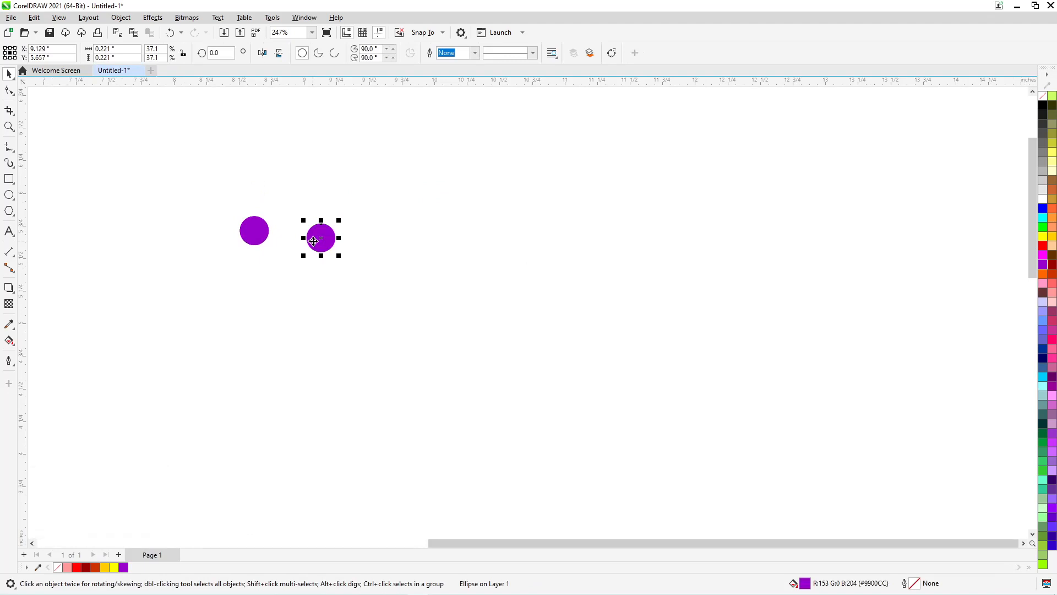
left_click_drag(248, 231, 192, 141)
left_click_drag(321, 238, 484, 223)
scroll(330, 212, "down", 2)
left_click_drag(196, 125, 540, 371)
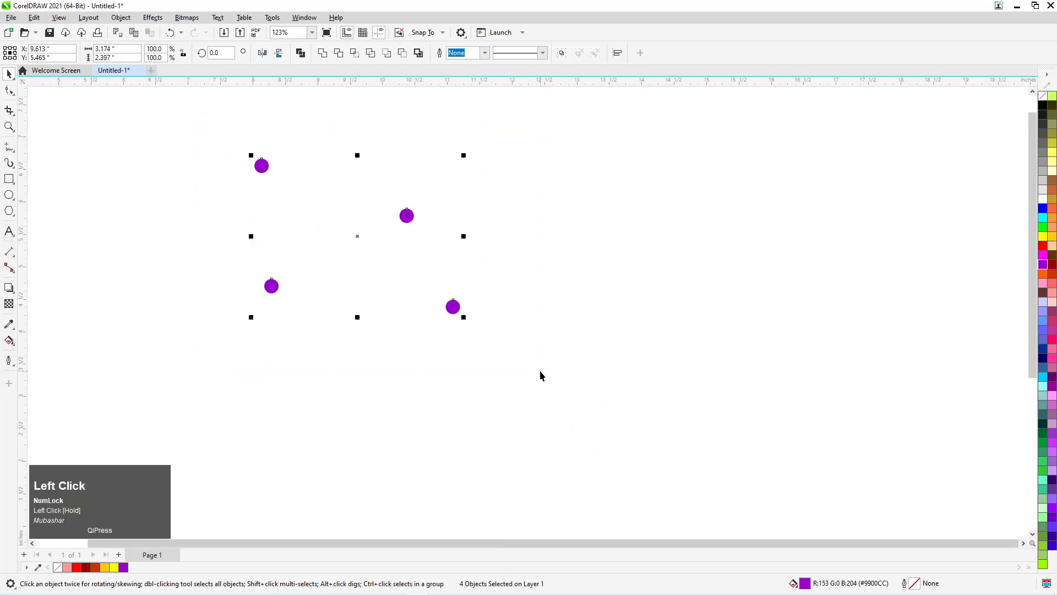
key("t")
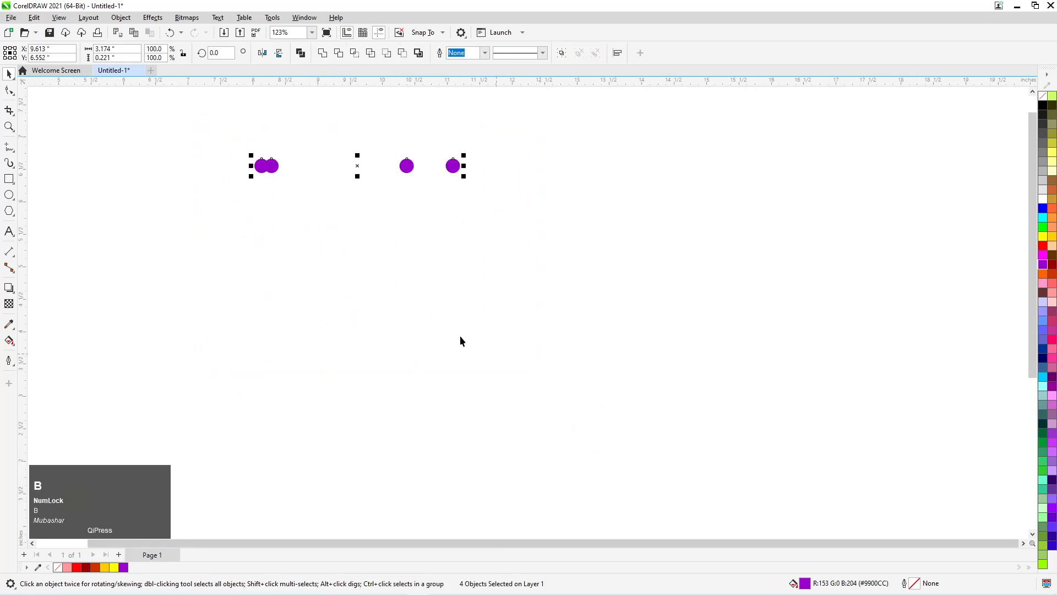
Move one of the two overlapping circles down to about X 8.28, Y 6.27 inches and fill it golden yellow
scroll(232, 187, "up", 3)
scroll(181, 196, "up", 1)
left_click(370, 122)
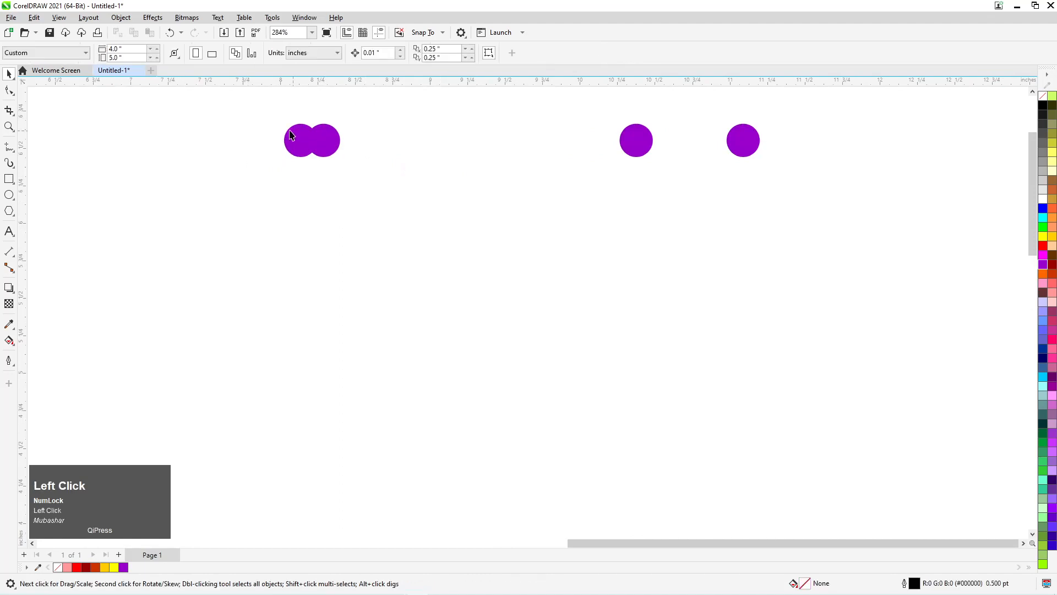
left_click(325, 138)
left_click_drag(325, 138, 324, 179)
left_click_drag(241, 116, 402, 311)
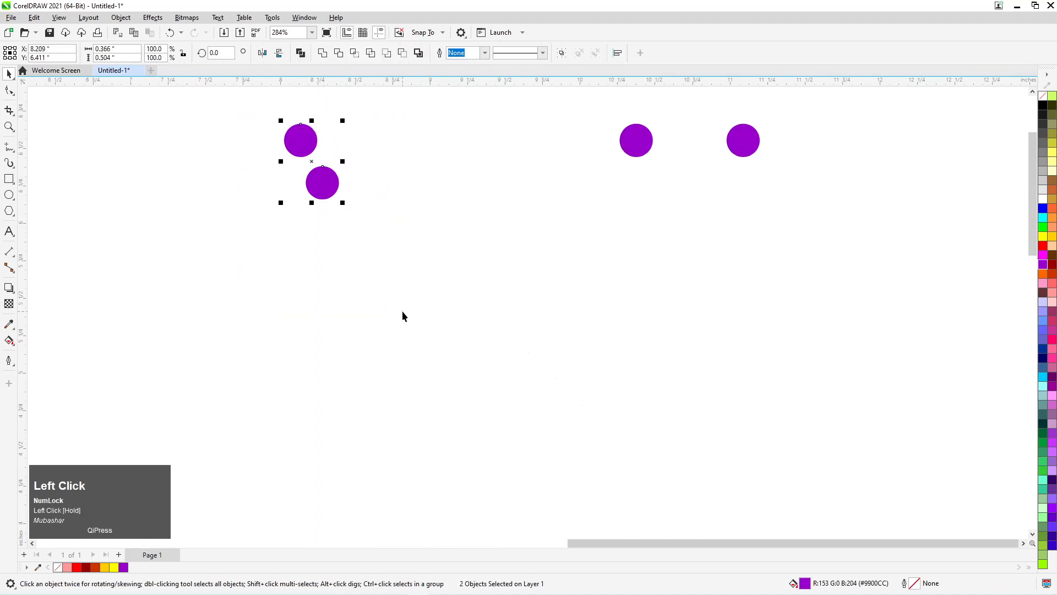
left_click(402, 312)
left_click(324, 185)
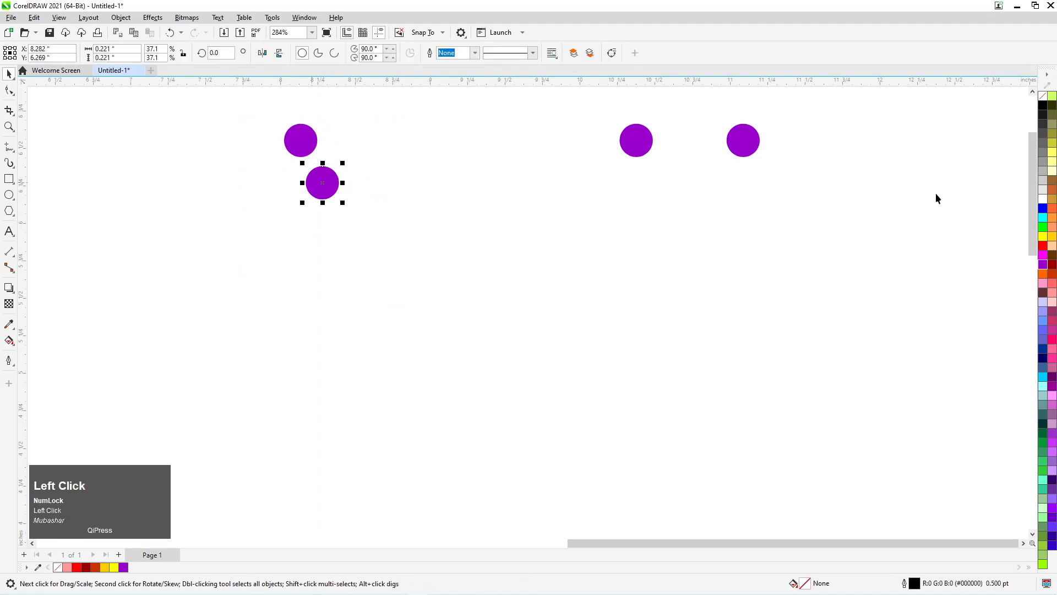
left_click(1052, 237)
Select the golden circle with the purple circle just above it and align their top edges
mouse_move(259, 137)
left_mouse_down()
mouse_move(523, 273)
mouse_move(265, 137)
left_mouse_up()
left_click_drag(251, 100, 418, 239)
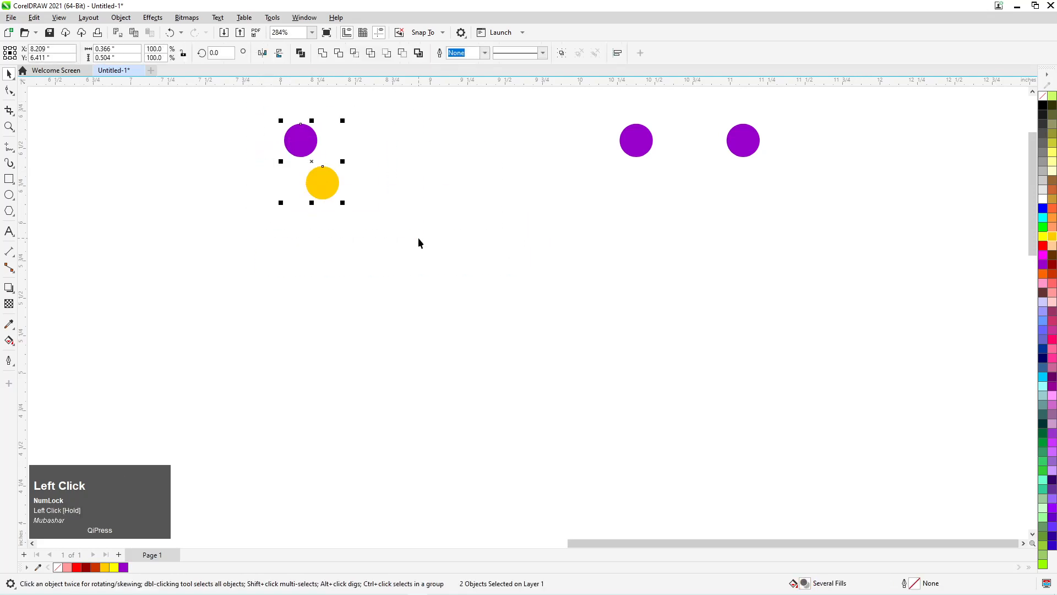
key("t")
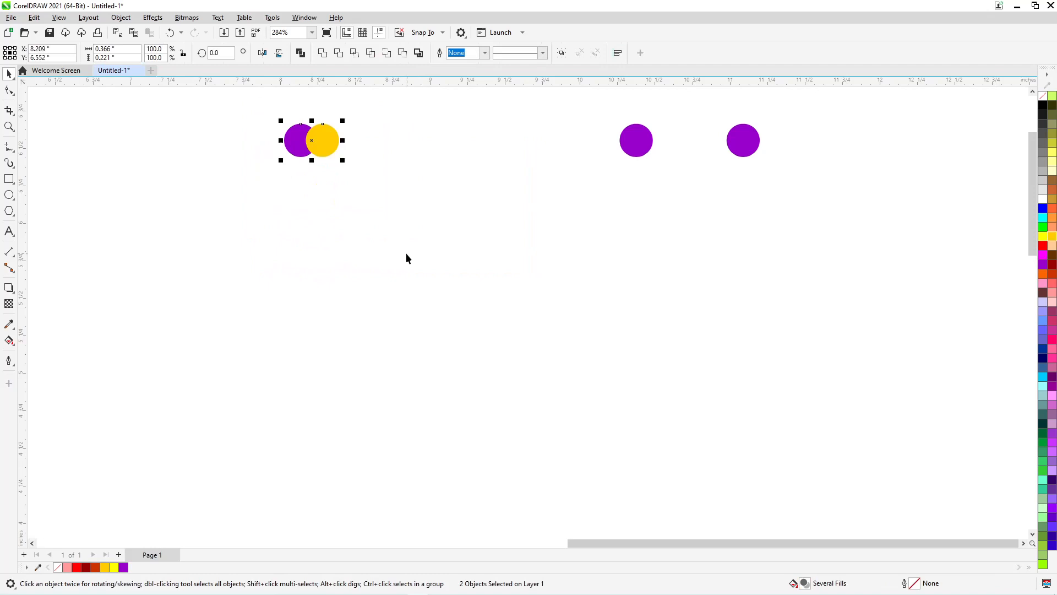
Move the purple circle down to about Y 5.77 inches and align it and the golden circle by their bottom edges
left_click(295, 160)
left_click_drag(292, 137, 287, 255)
left_click_drag(254, 102, 379, 323)
key("b")
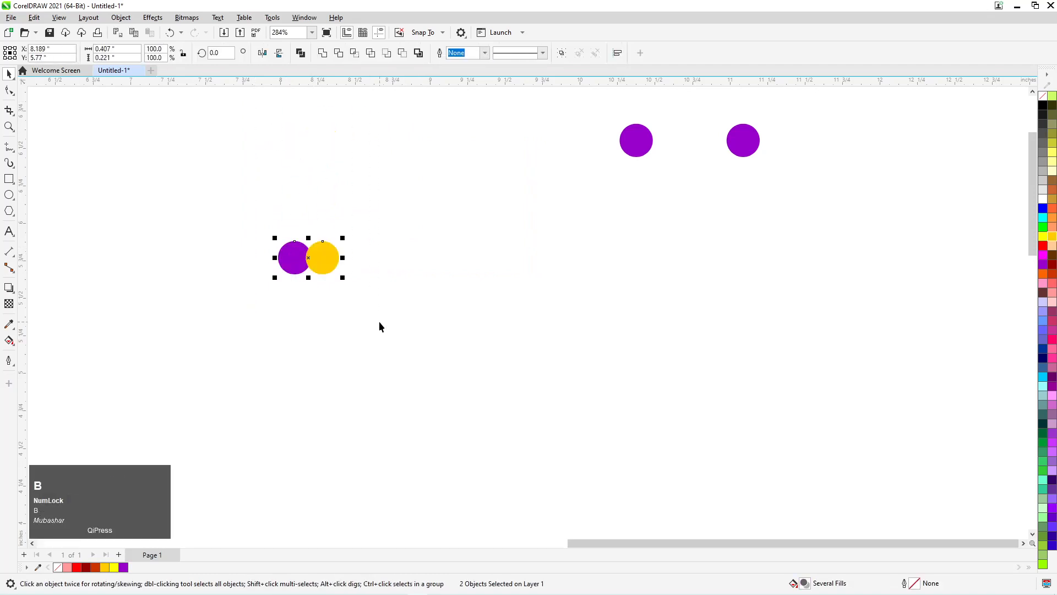
Select all four circles and align them in one horizontal row level with the lower-left purple circle
scroll(369, 285, "down", 3)
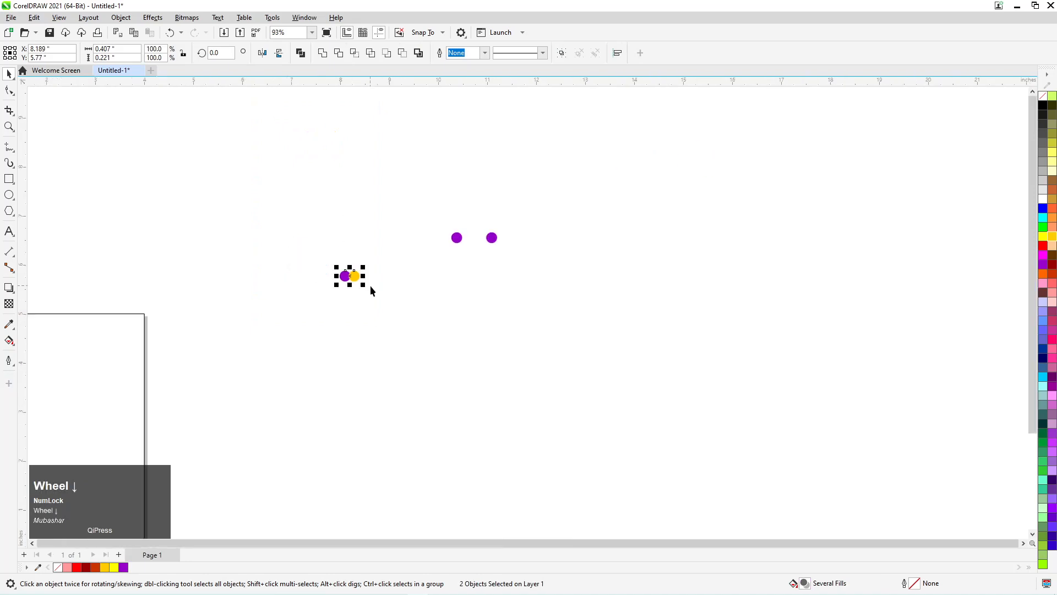
left_click_drag(267, 163, 605, 315)
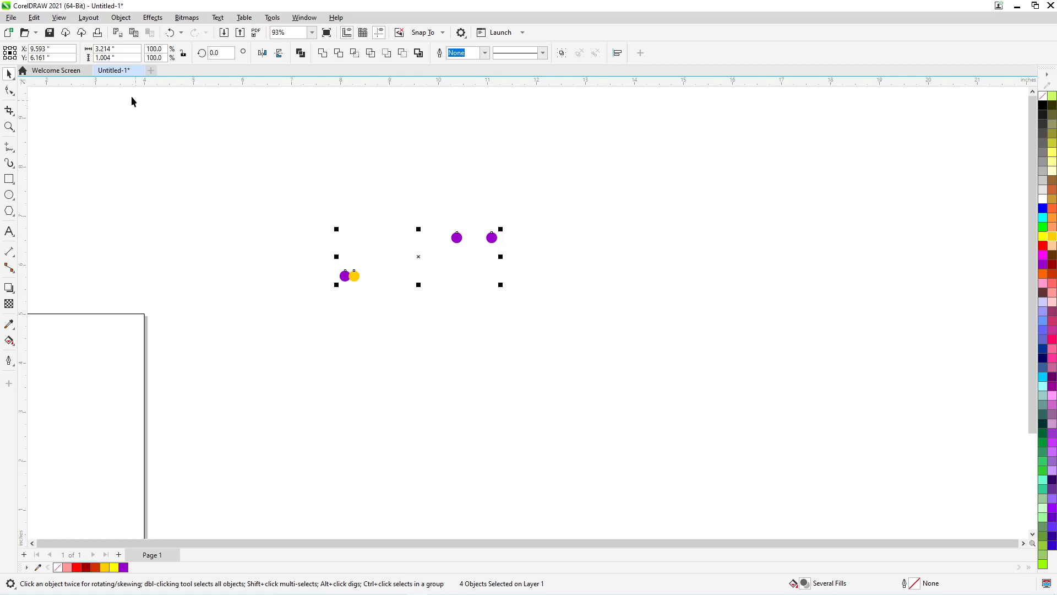
left_click(118, 19)
mouse_move(192, 172)
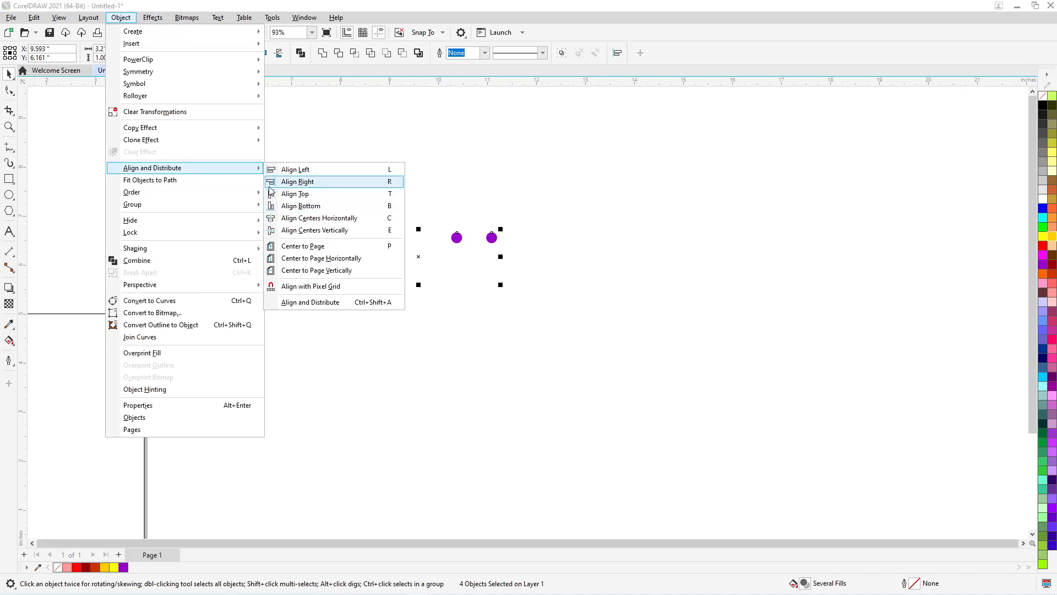
left_click(384, 199)
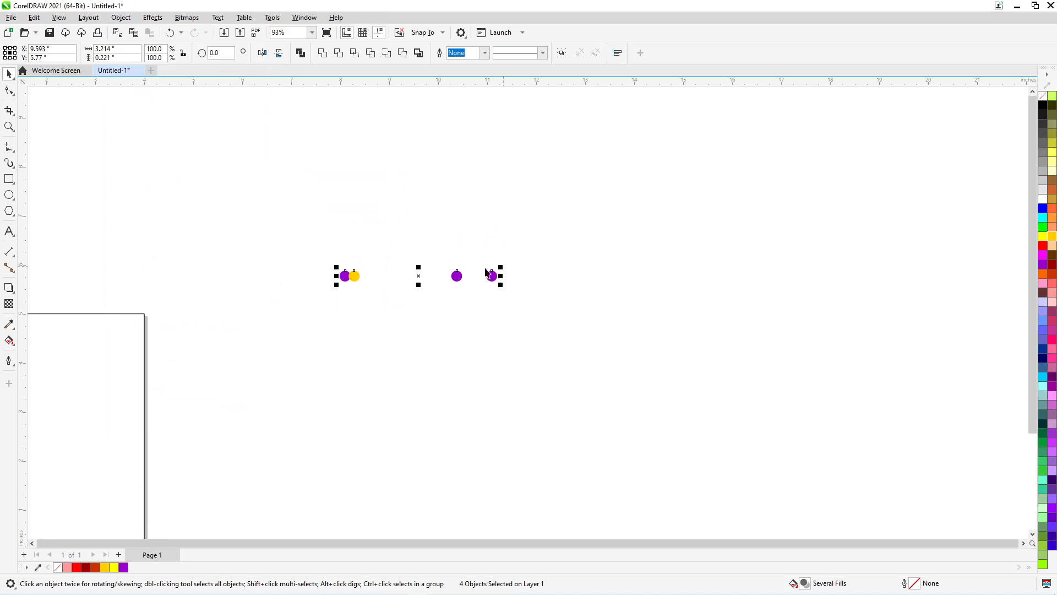
Scatter the golden circle and the three purple circles over an area about 5.9 by 5.0 inches
left_click(414, 260)
left_click_drag(354, 277, 386, 346)
left_click_drag(456, 277, 442, 198)
left_click_drag(490, 279, 665, 275)
left_click_drag(346, 277, 606, 430)
Select all four scattered circles and align their centers horizontally into one vertical column on the lowest purple circle
left_click_drag(292, 170, 758, 495)
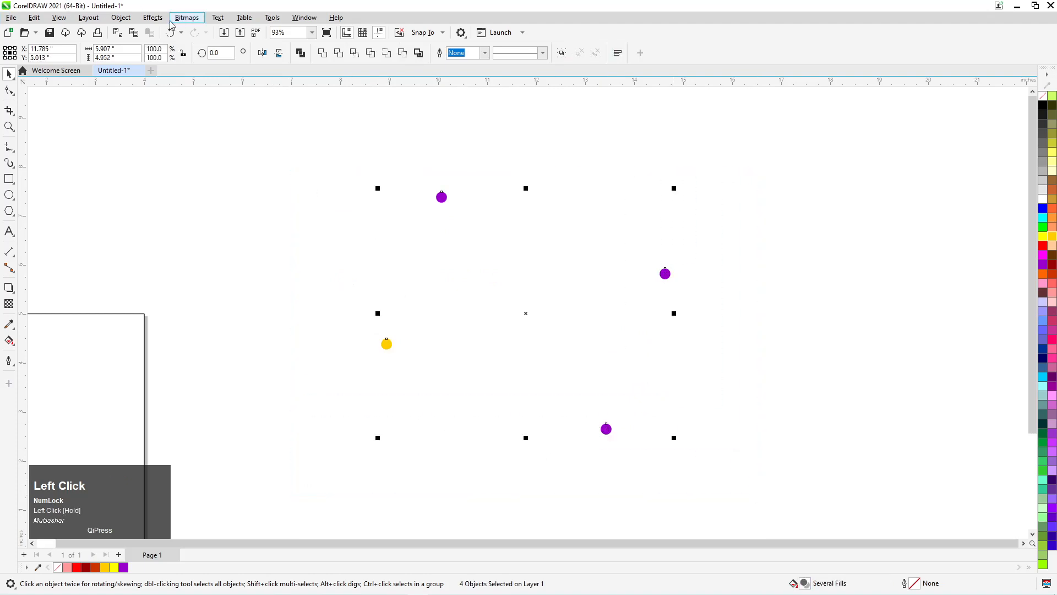
left_click(120, 17)
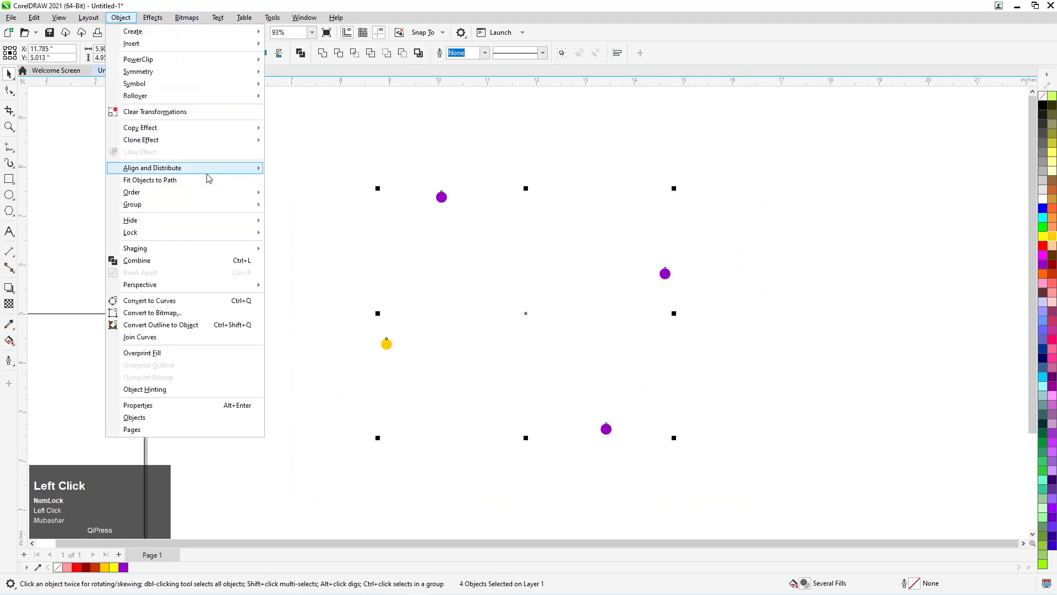
mouse_move(209, 169)
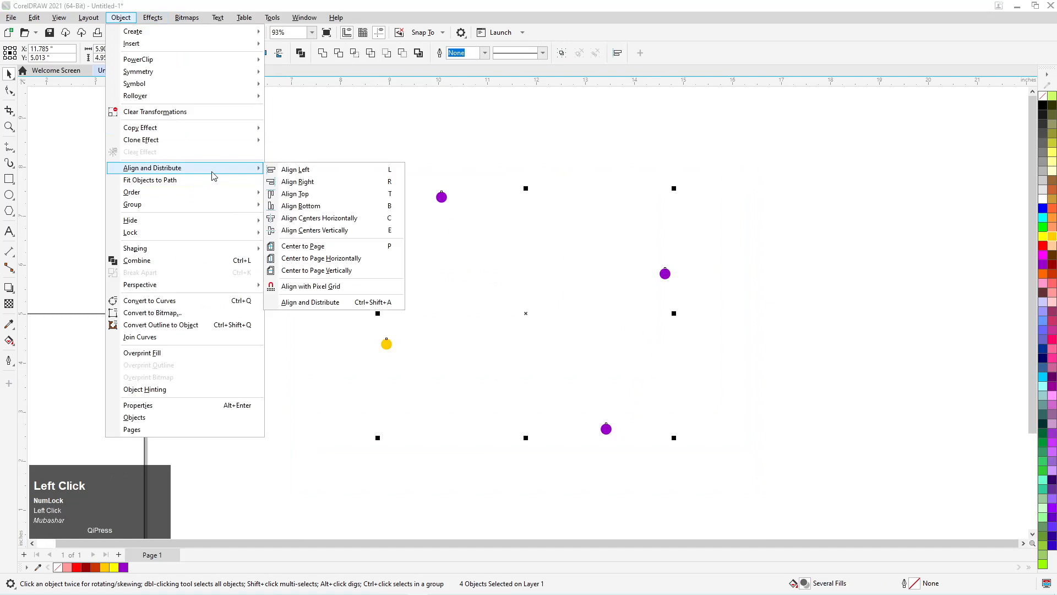
left_click(338, 185)
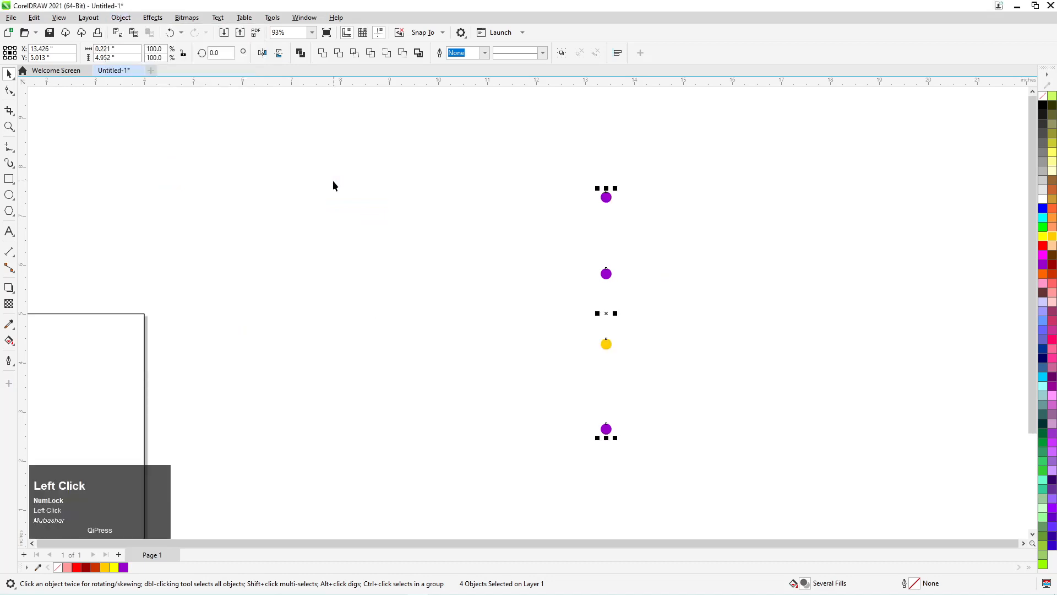
Select the column of circles and move it to about X 10.37, Y 5.87 inches
left_click(484, 283)
left_click_drag(557, 169, 636, 471)
left_click_drag(607, 433, 457, 392)
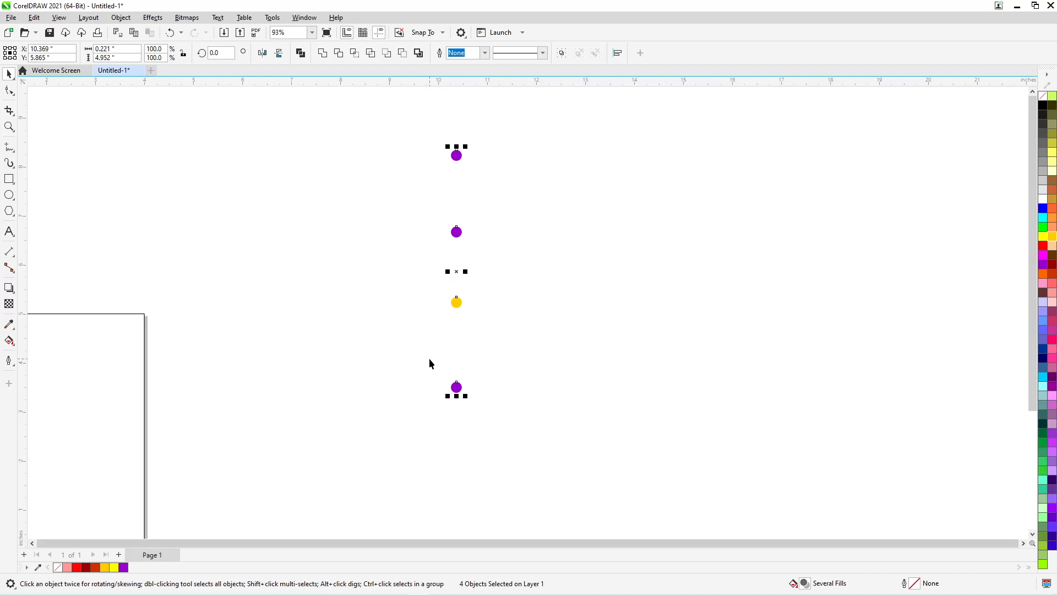
Select all four circles and delete them
scroll(428, 358, "down", 3)
left_click_drag(414, 186, 525, 477)
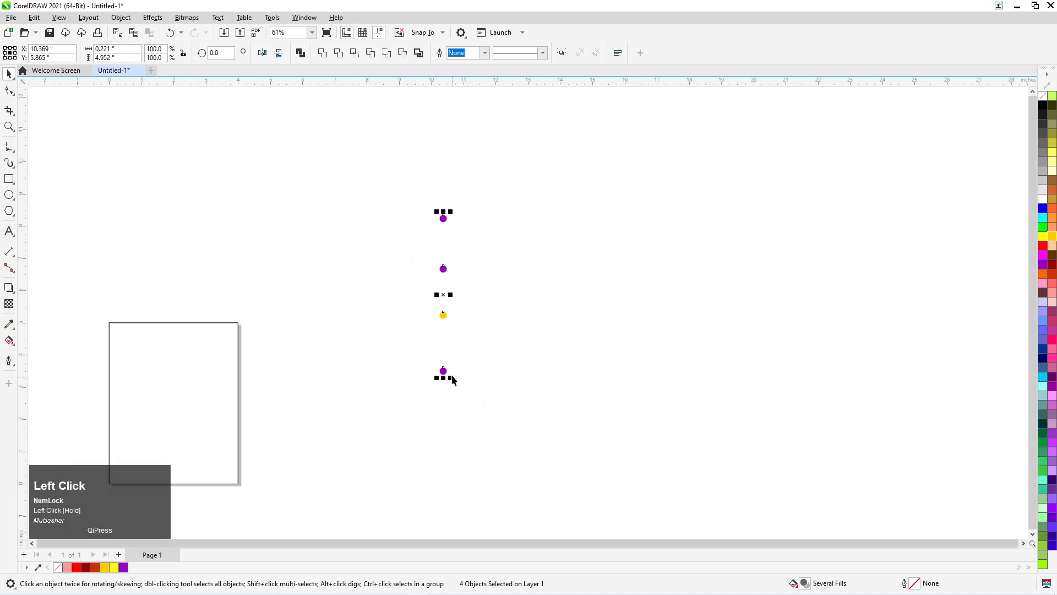
key("Delete")
Draw a square of about 0.65 inches in the upper part of the page and move it to about X 1.95, Y 3.89 inches
scroll(527, 319, "down", 2)
scroll(275, 429, "up", 4)
scroll(191, 370, "up", 4)
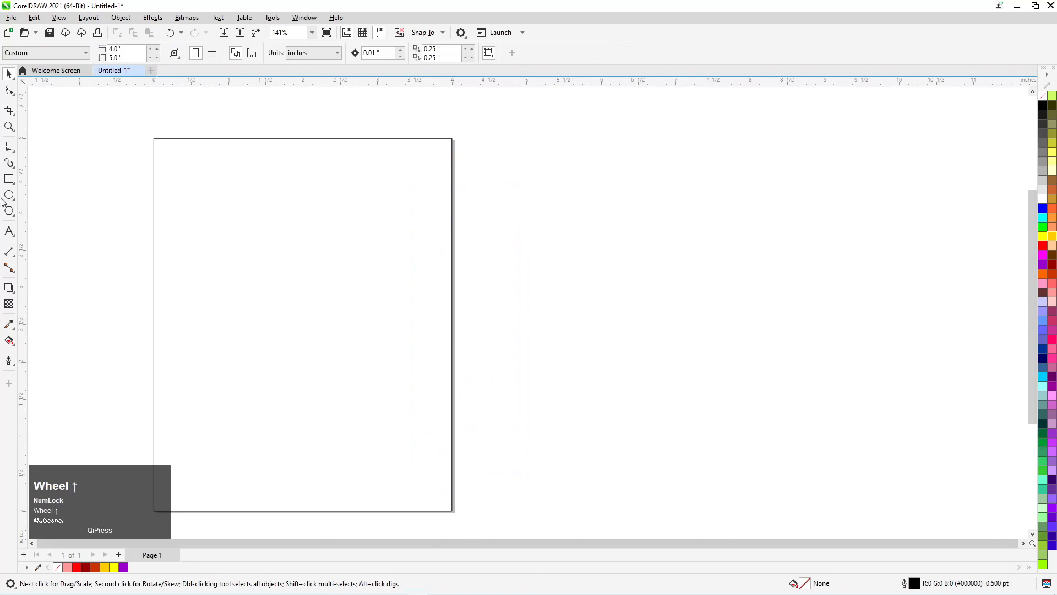
left_click(9, 178)
left_click_drag(228, 205, 262, 255)
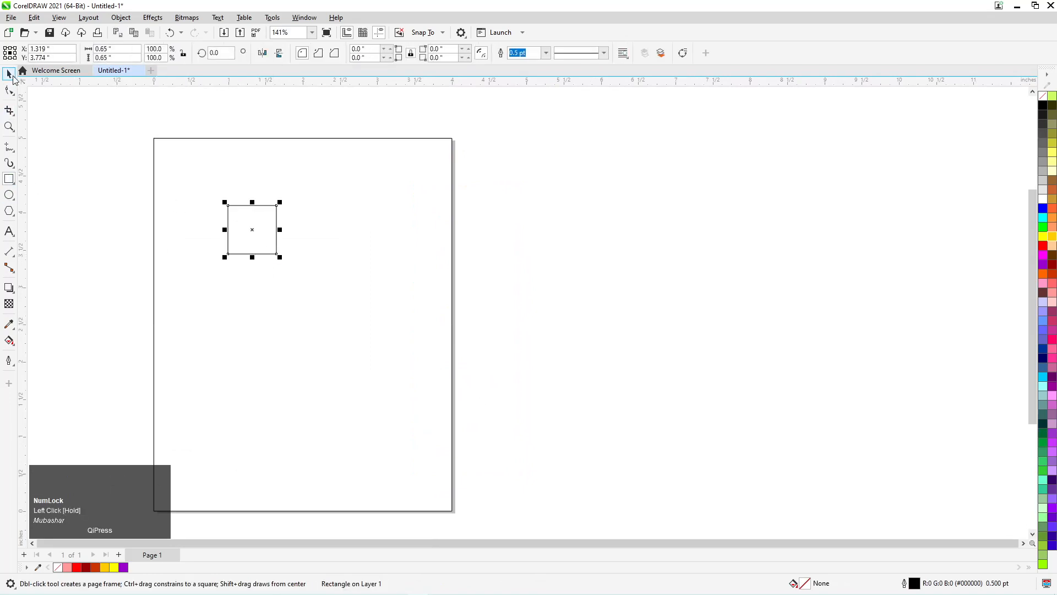
left_click(13, 76)
left_click_drag(247, 212, 295, 201)
Move the square off the page to about X 9.36, Y 3.73 inches and try centering it both ways on its own
scroll(295, 207, "down", 2)
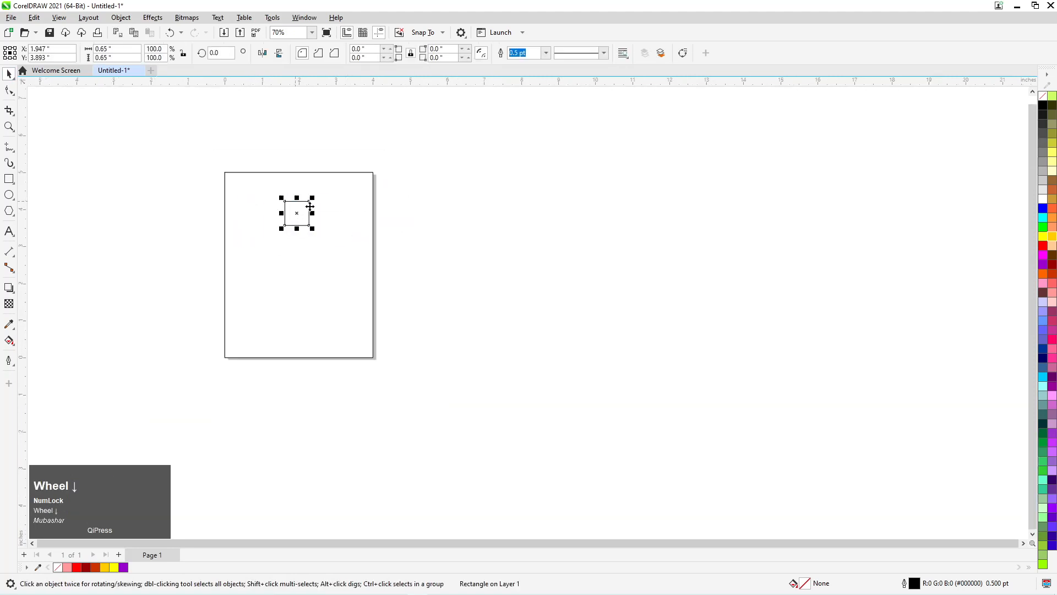
left_click_drag(304, 210, 578, 216)
key("c")
key("e")
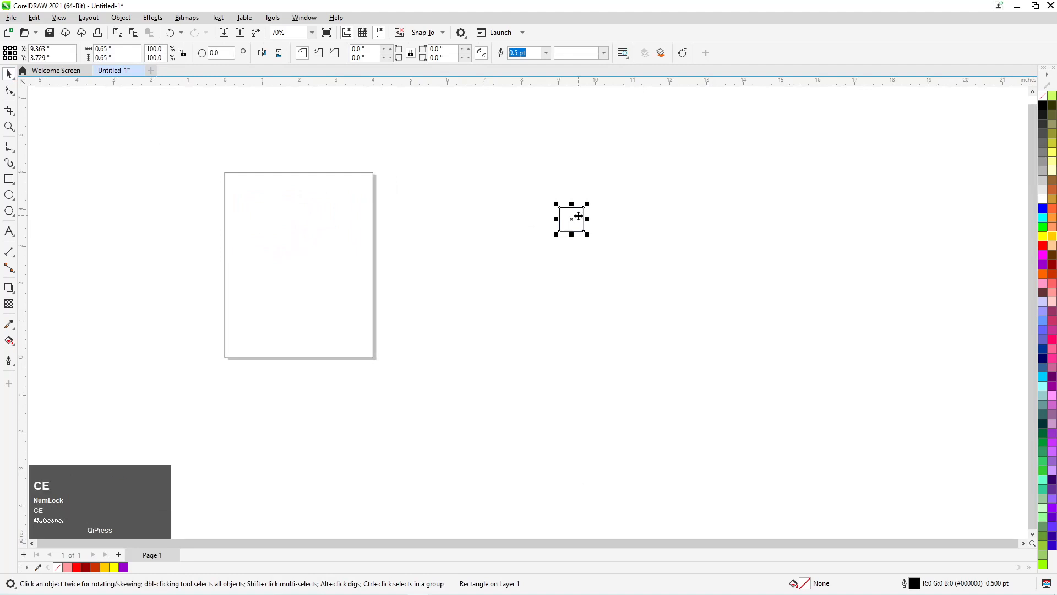
Select the square together with the page-sized rectangle and align their centers horizontally and vertically
left_click_drag(189, 123, 643, 424)
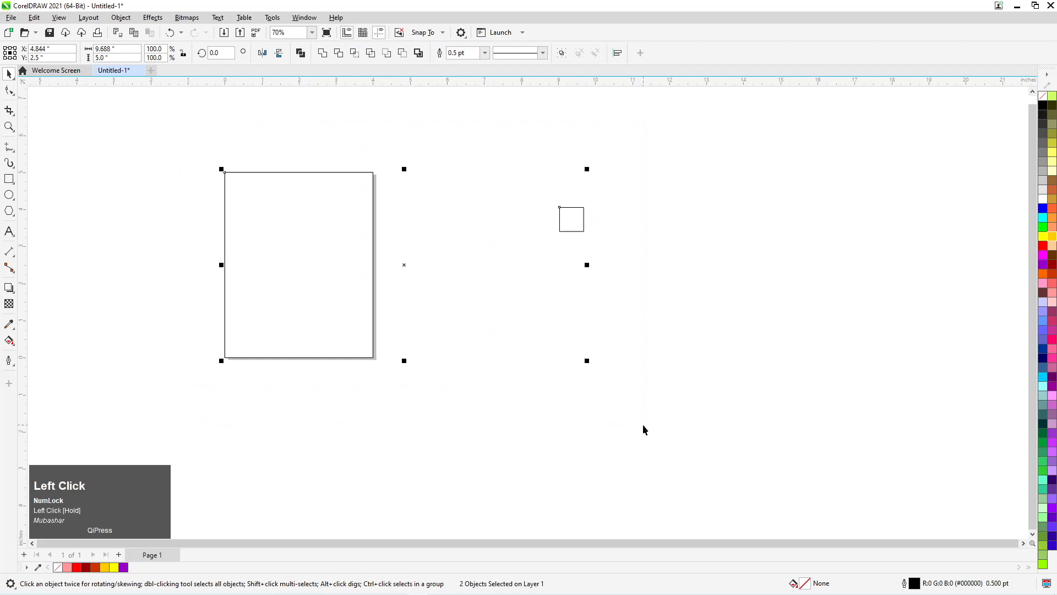
key("c")
key("e")
left_click(642, 424)
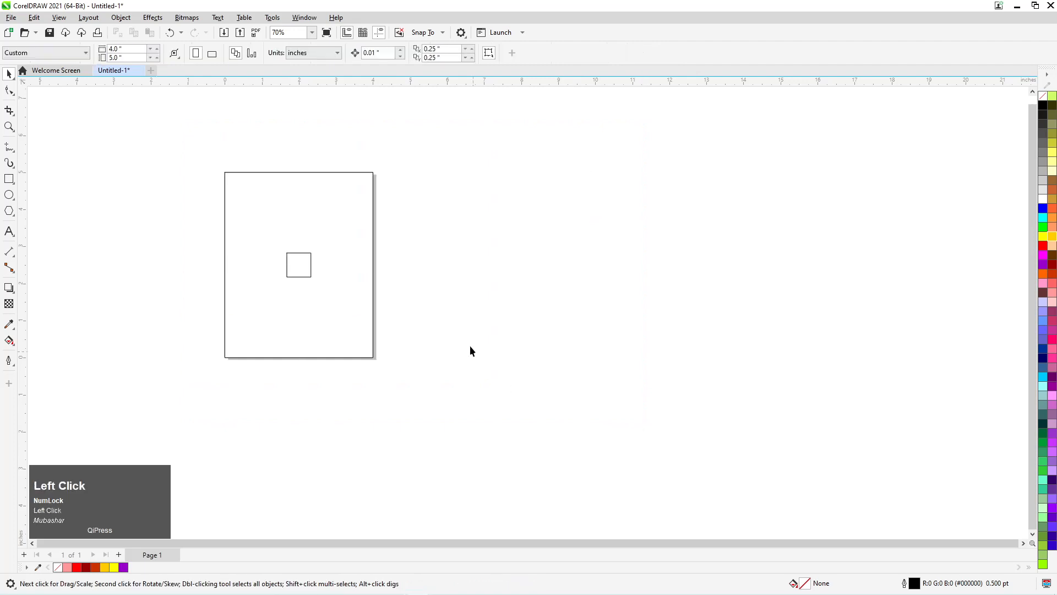
Move the square off the page to about X 8.36, Y 2.49 inches and review the alignment commands for both rectangles
left_click_drag(301, 271, 536, 272)
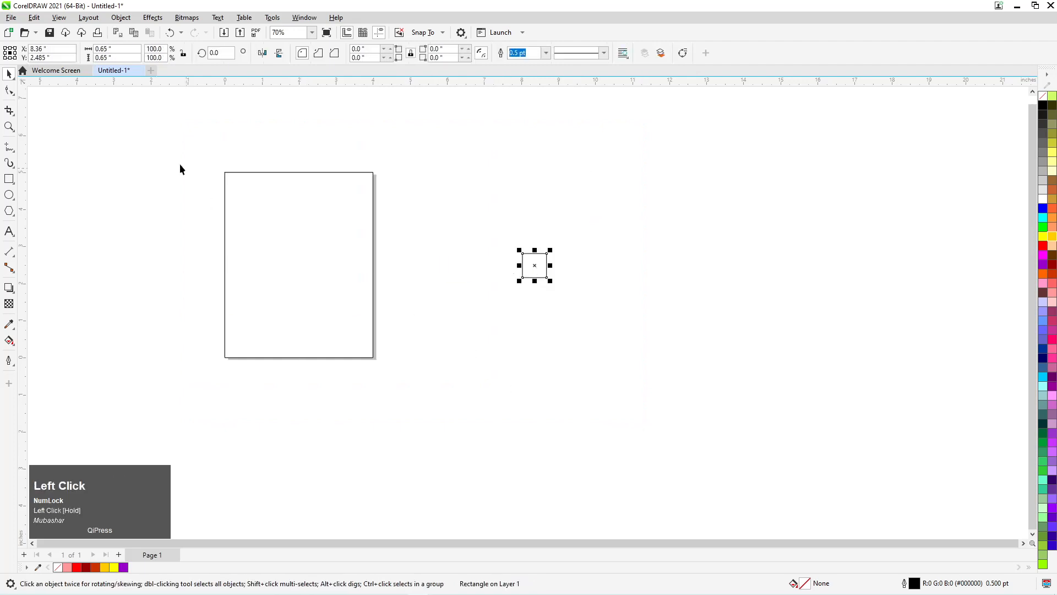
left_click_drag(165, 143, 208, 180)
left_click(123, 18)
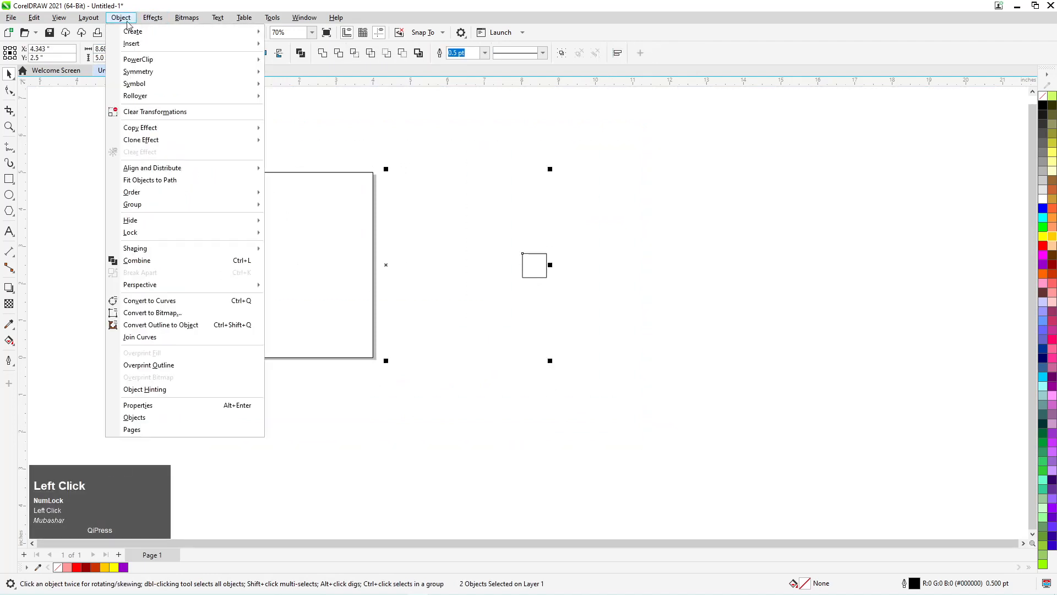
mouse_move(248, 168)
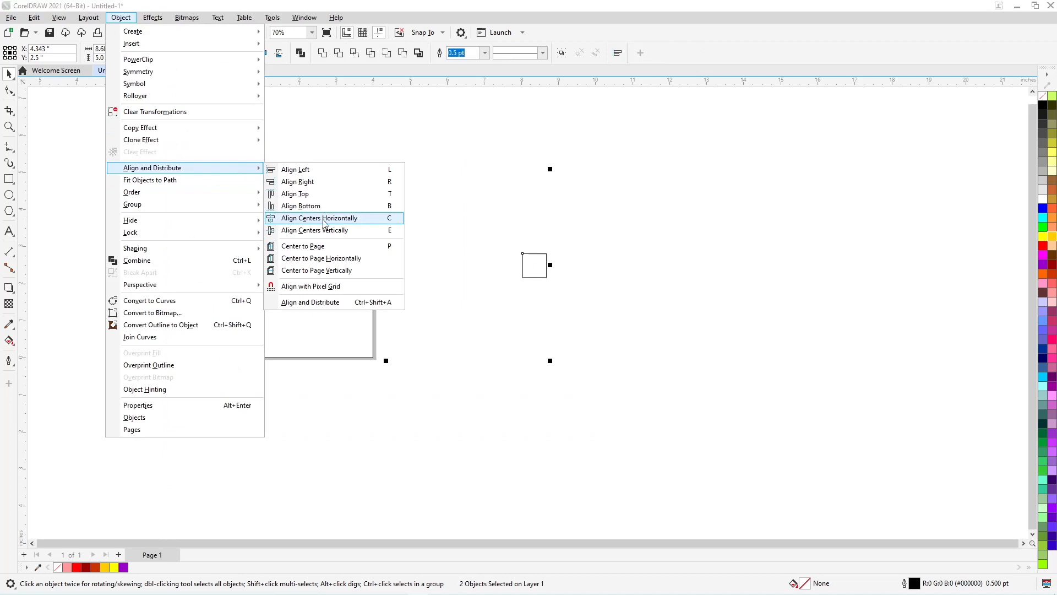
left_click(439, 183)
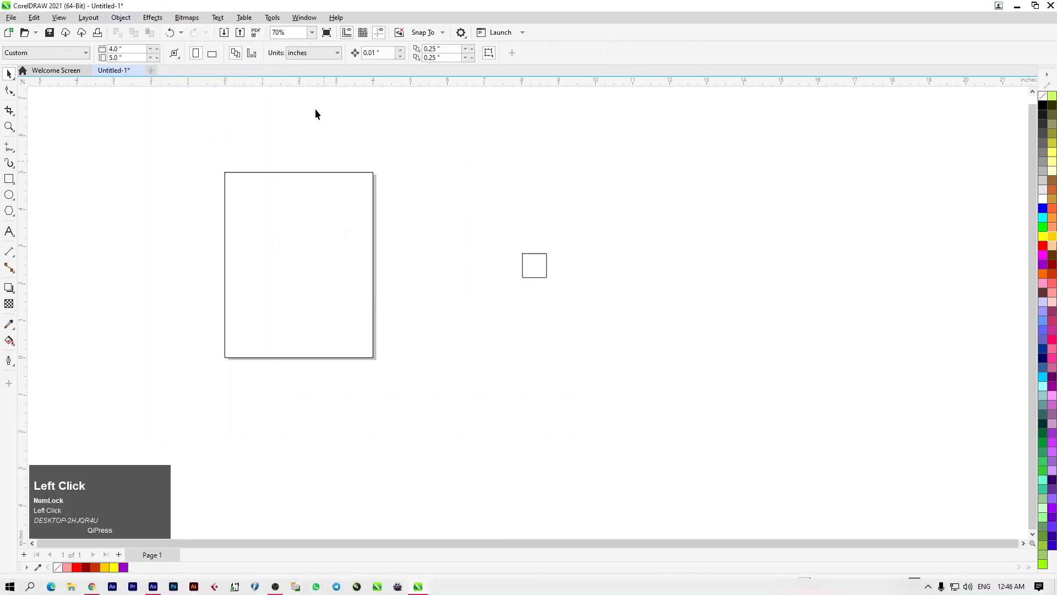
Select the square and the page-sized rectangle and align their centers horizontally
left_click_drag(195, 133, 684, 477)
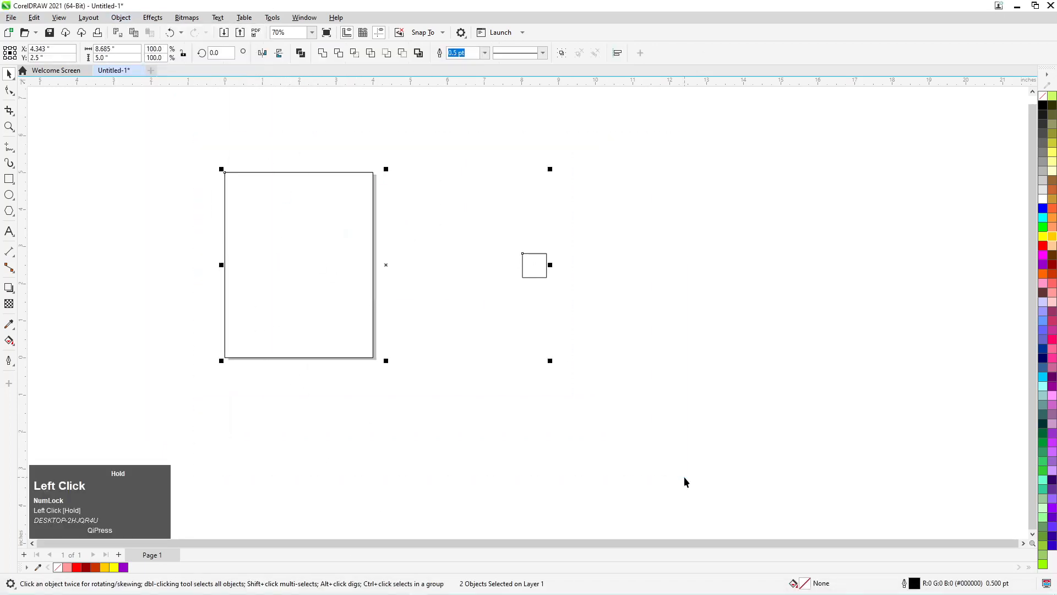
key("c")
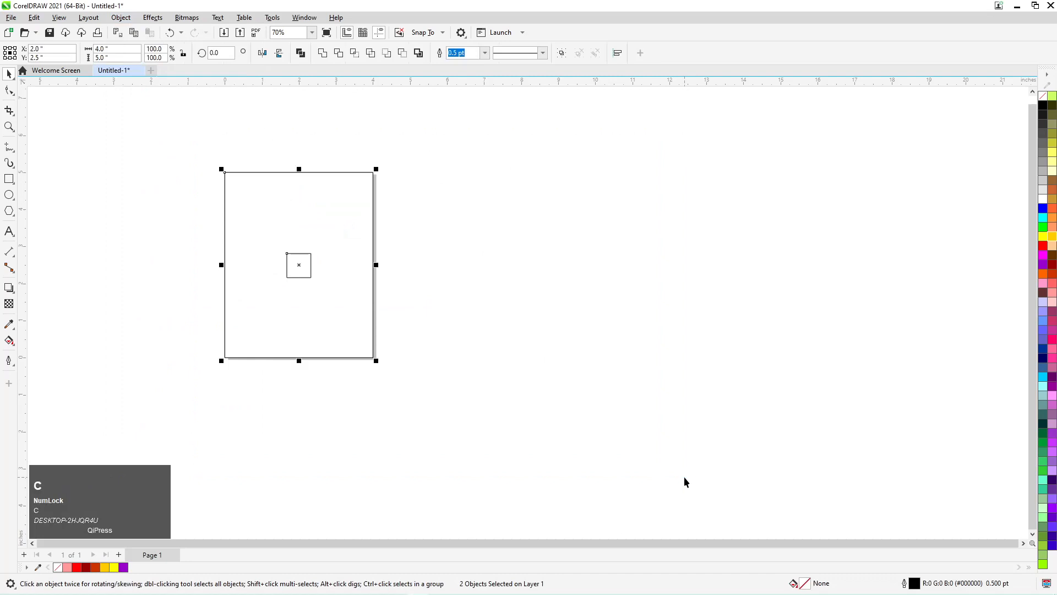
left_click(287, 288)
Move the square up and off the page's right side, and align its center horizontally with the page-sized rectangle again
left_click(287, 264)
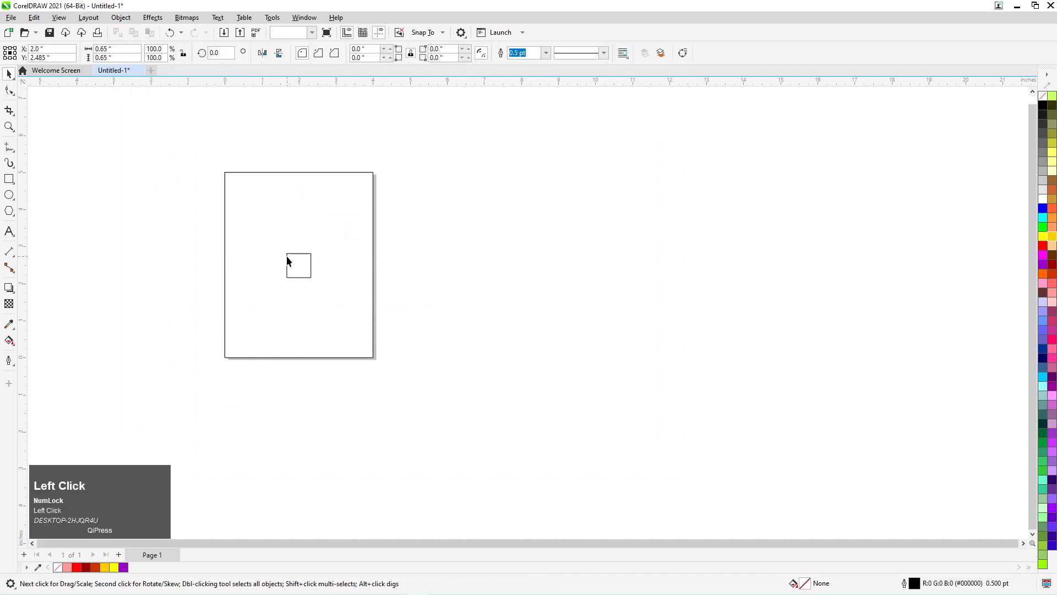
left_click_drag(287, 255, 418, 199)
left_click_drag(183, 138, 524, 418)
key("c")
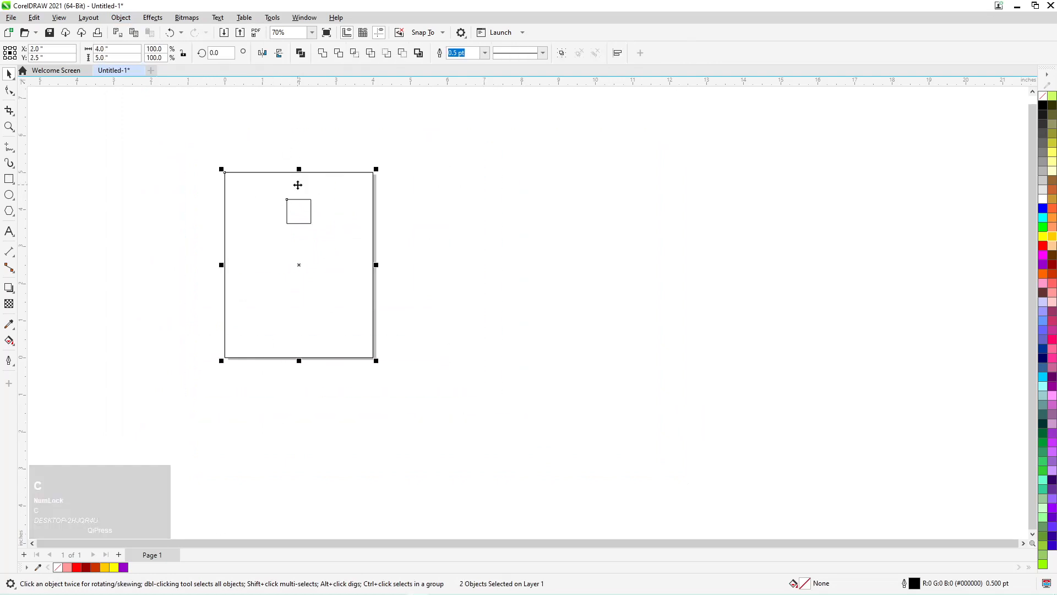
left_click(114, 157)
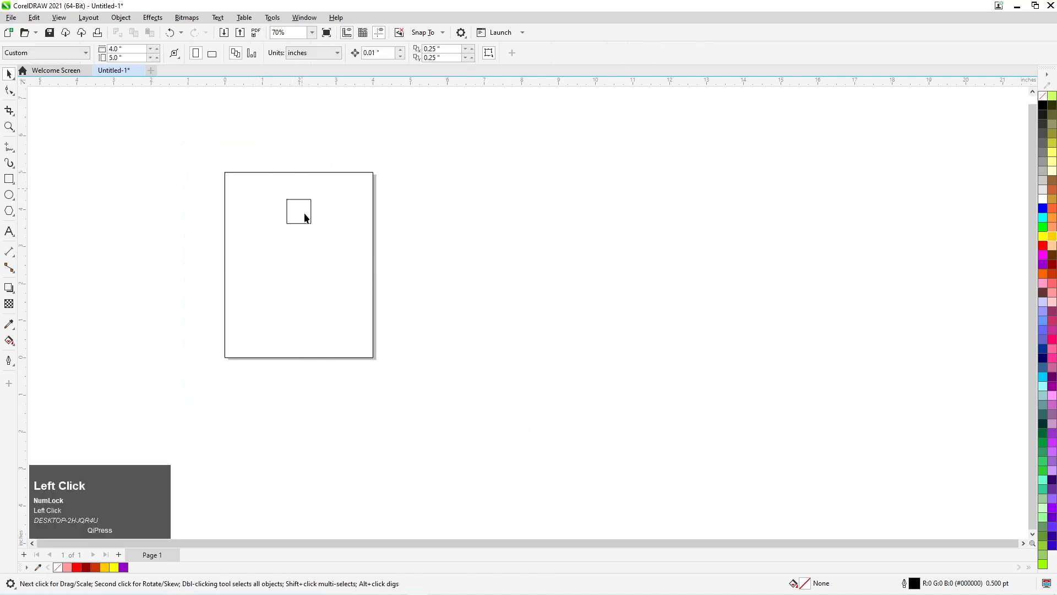
Move the square off the page to about X 6.39, Y 3.69 inches and fill it with blue
left_click_drag(290, 220, 299, 259)
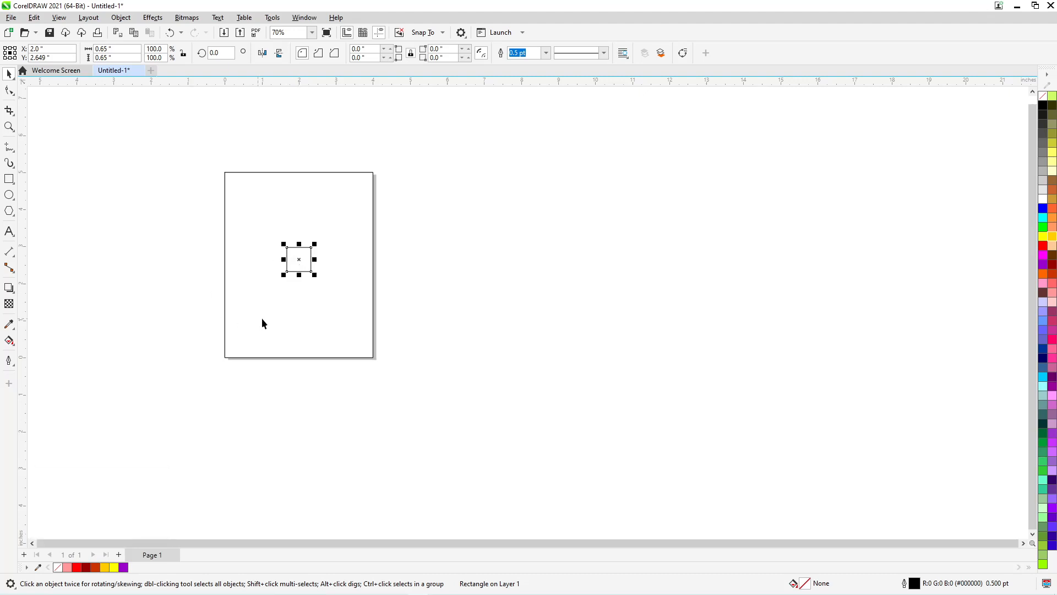
left_click_drag(304, 266, 467, 228)
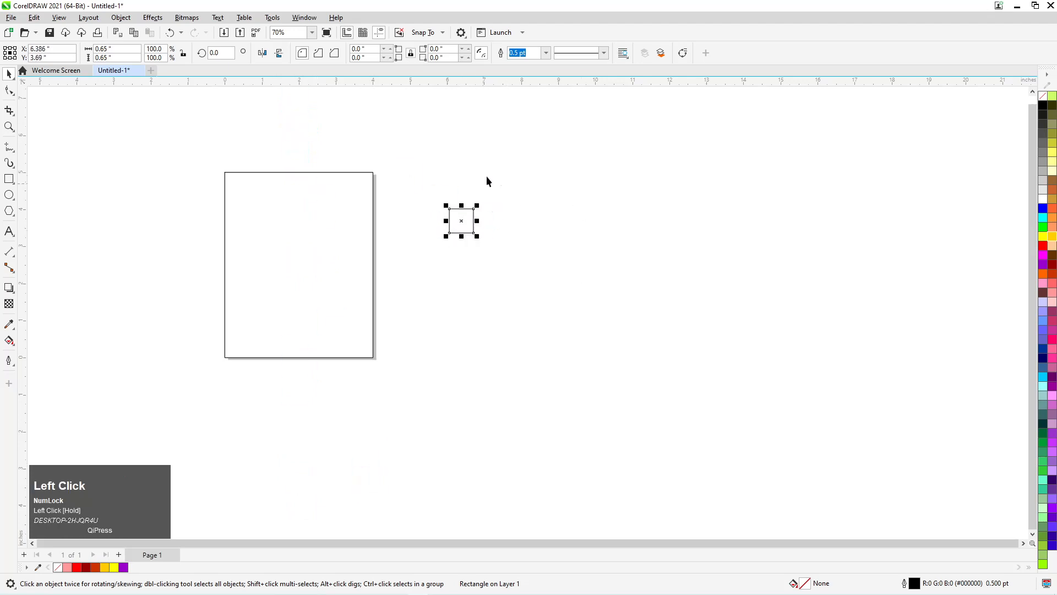
left_click(1044, 211)
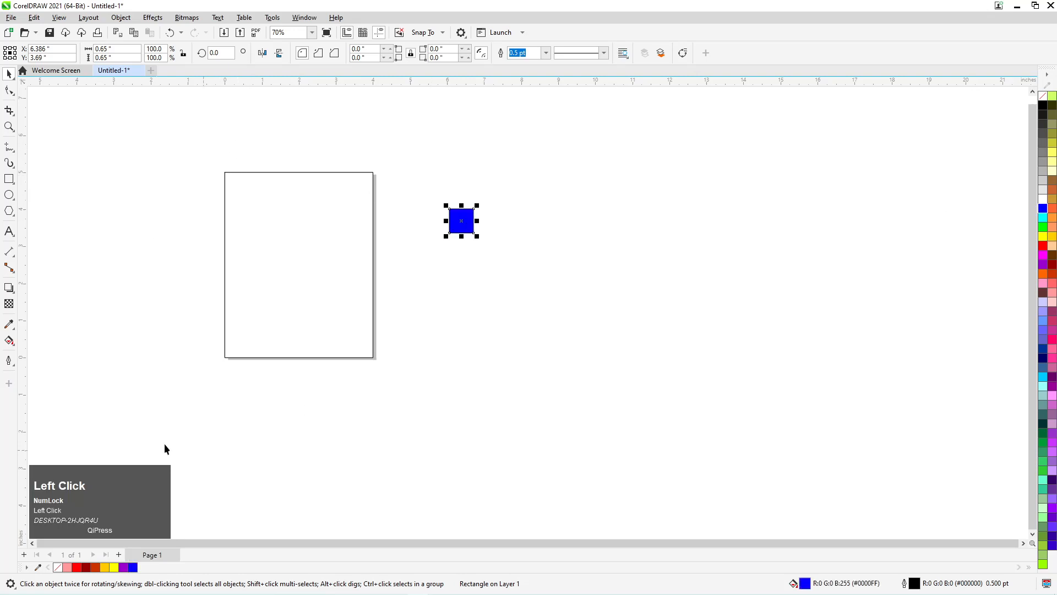
Set the outline width of the page-sized rectangle to 4 pt
left_click(297, 232)
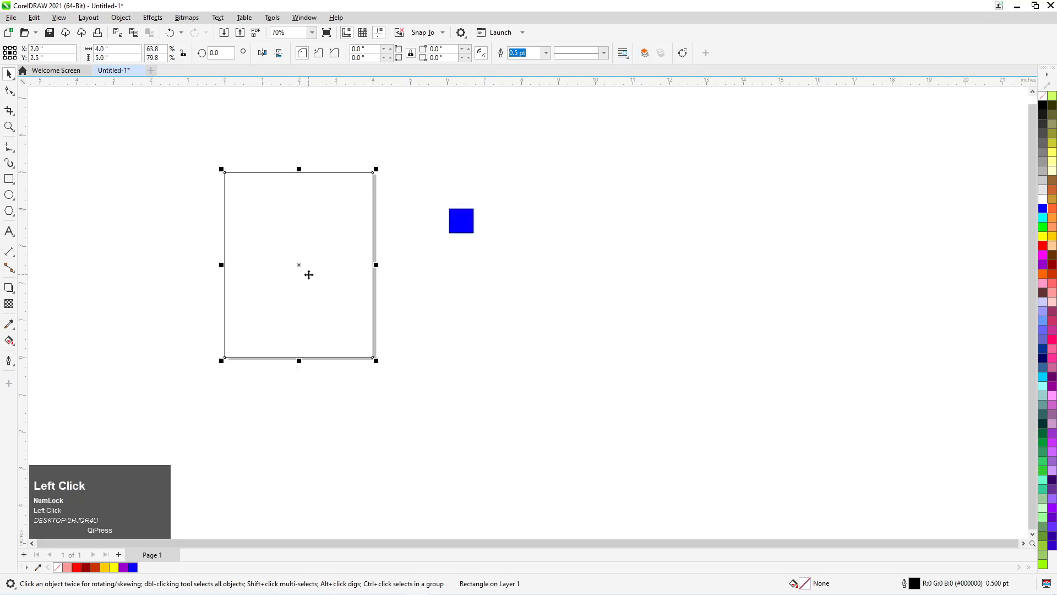
key("F12")
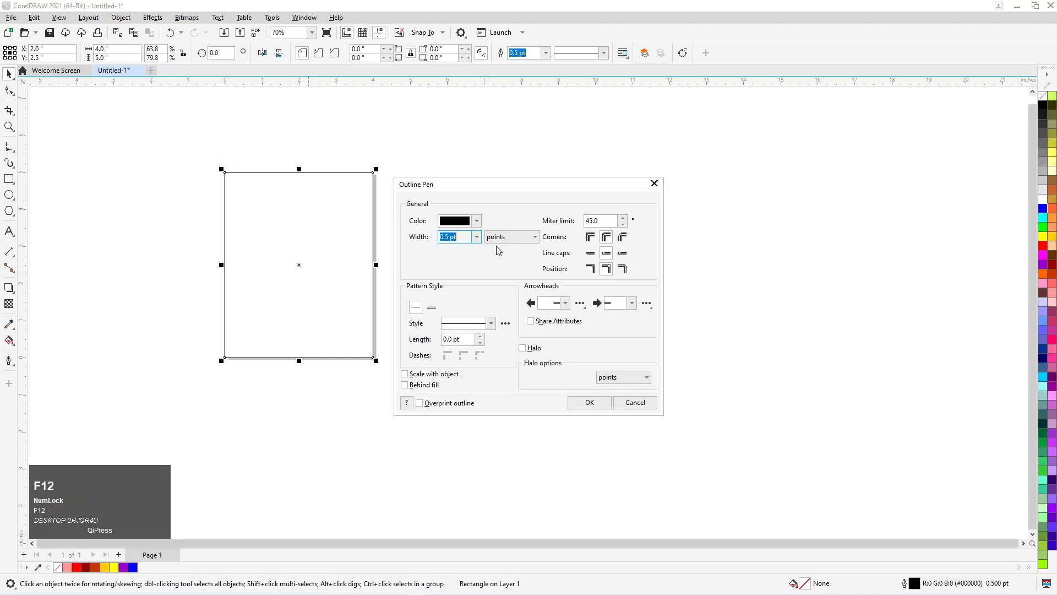
left_click(476, 237)
left_click(460, 317)
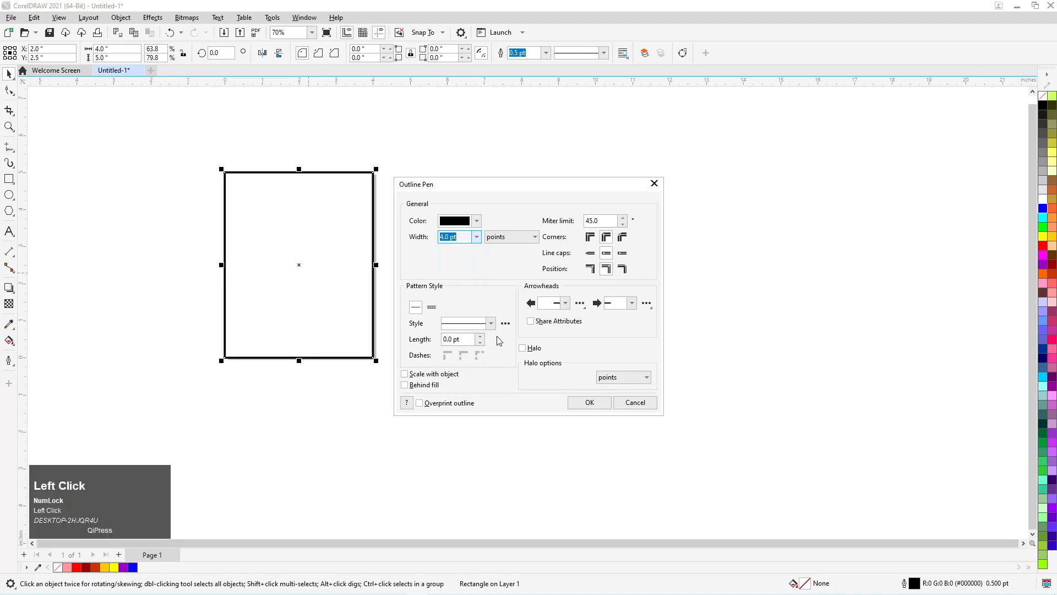
left_click(588, 402)
left_click(194, 183)
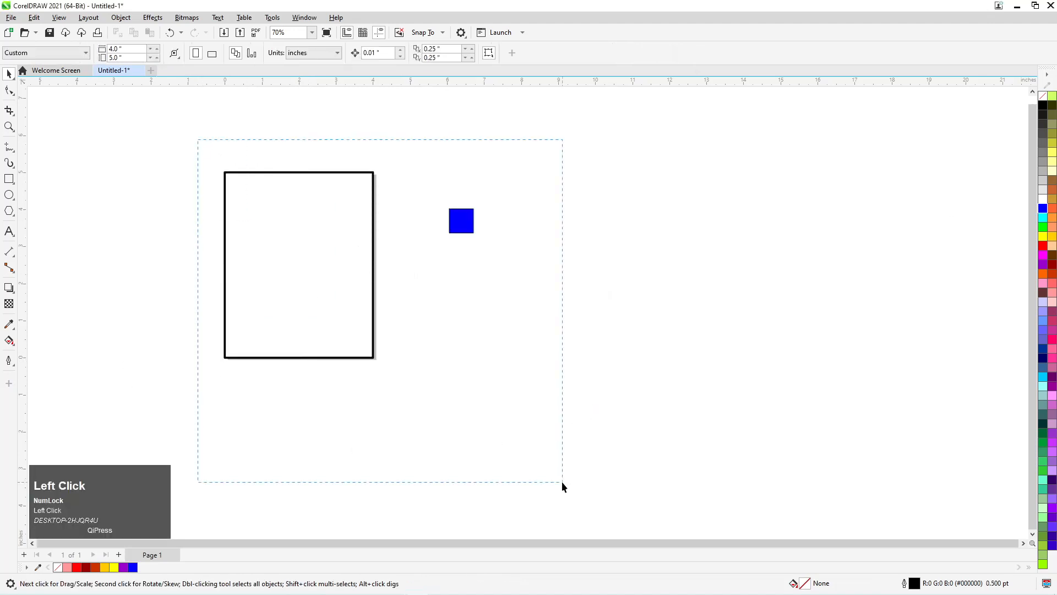
Select the blue square and the thick-outlined rectangle and center them on each other, first horizontally, then vertically
left_click_drag(562, 481, 562, 481)
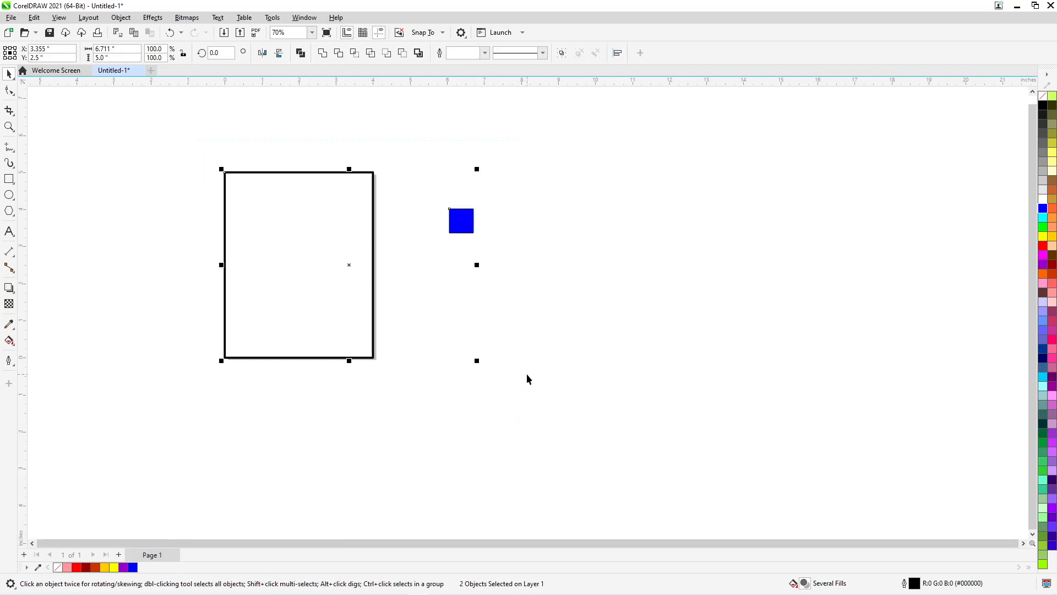
key("c")
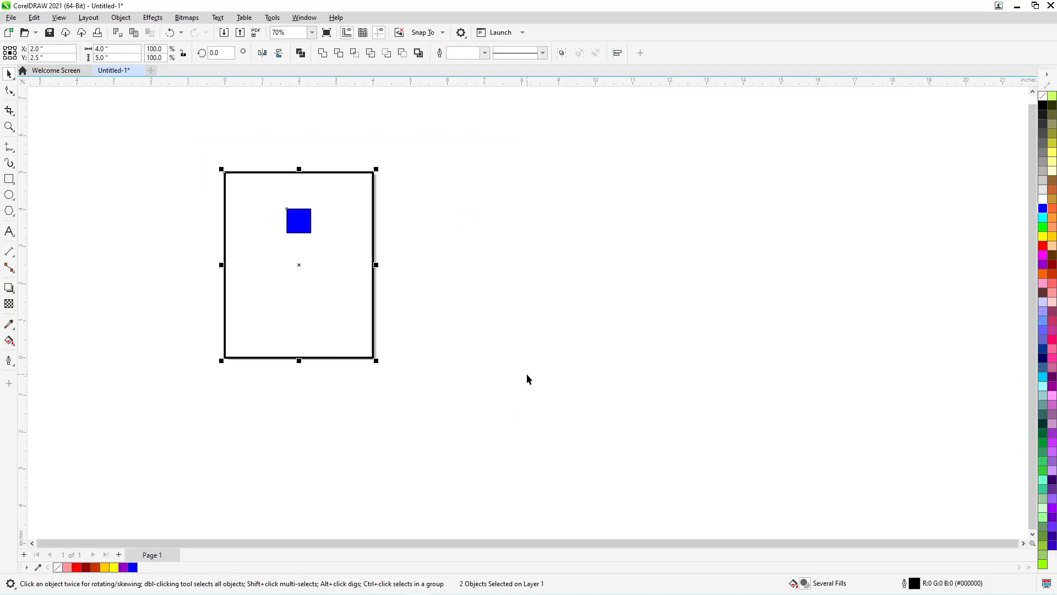
key("e")
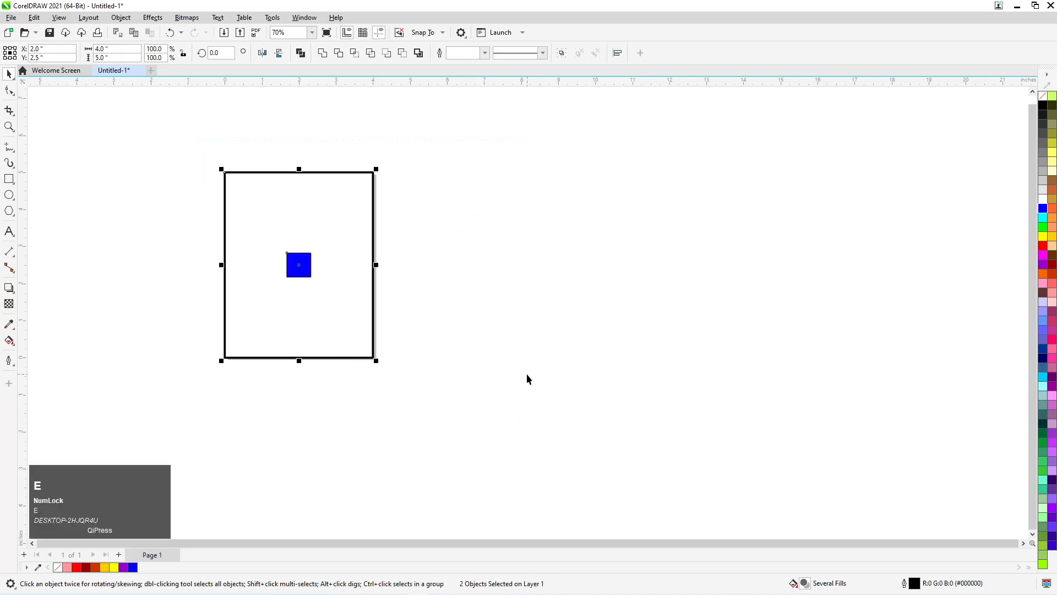
scroll(288, 275, "up", 3)
scroll(171, 245, "down", 1)
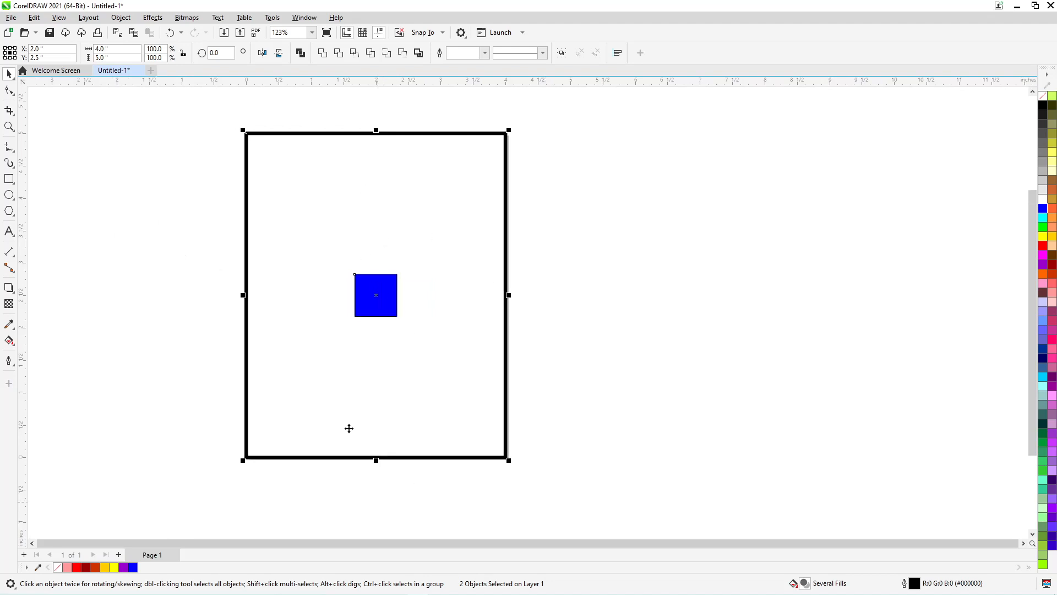
Move the blue square out of the thick-outlined rectangle to about X 5.48, Y 4.06 inches
left_click(286, 150)
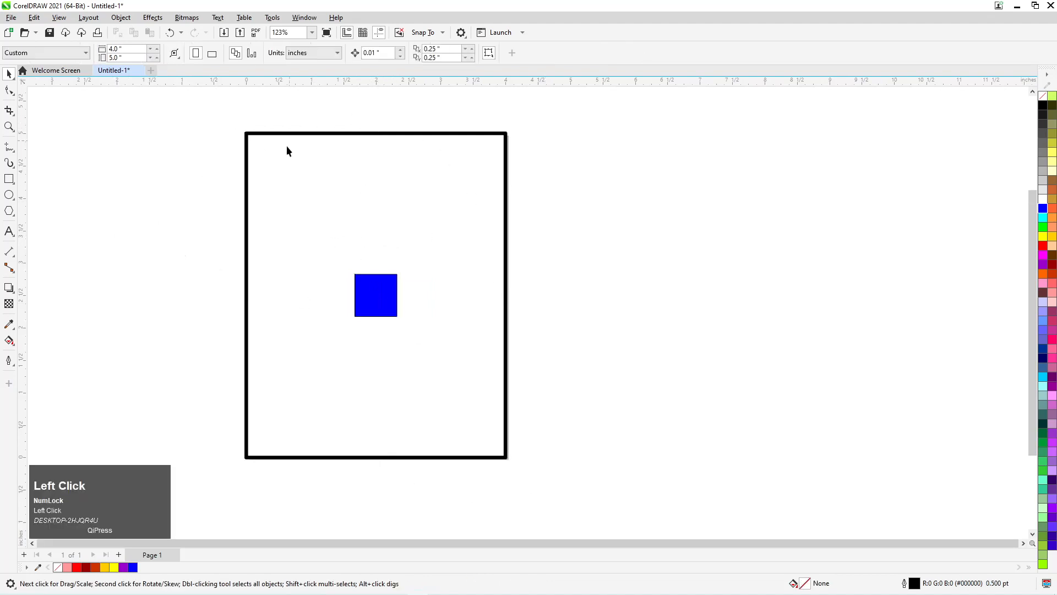
left_click(259, 133)
left_click(364, 312)
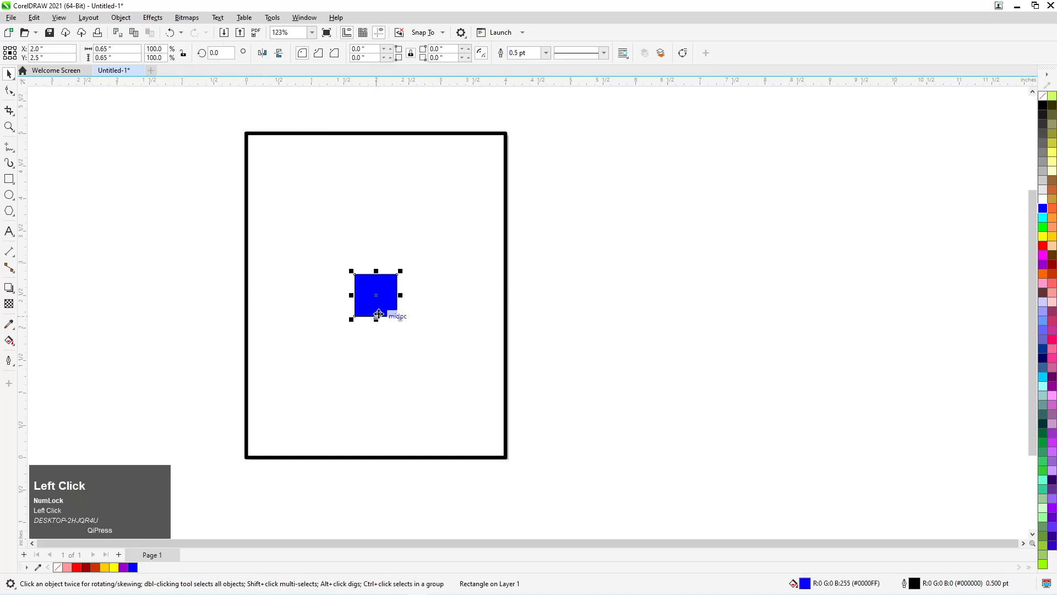
left_click_drag(378, 303, 602, 207)
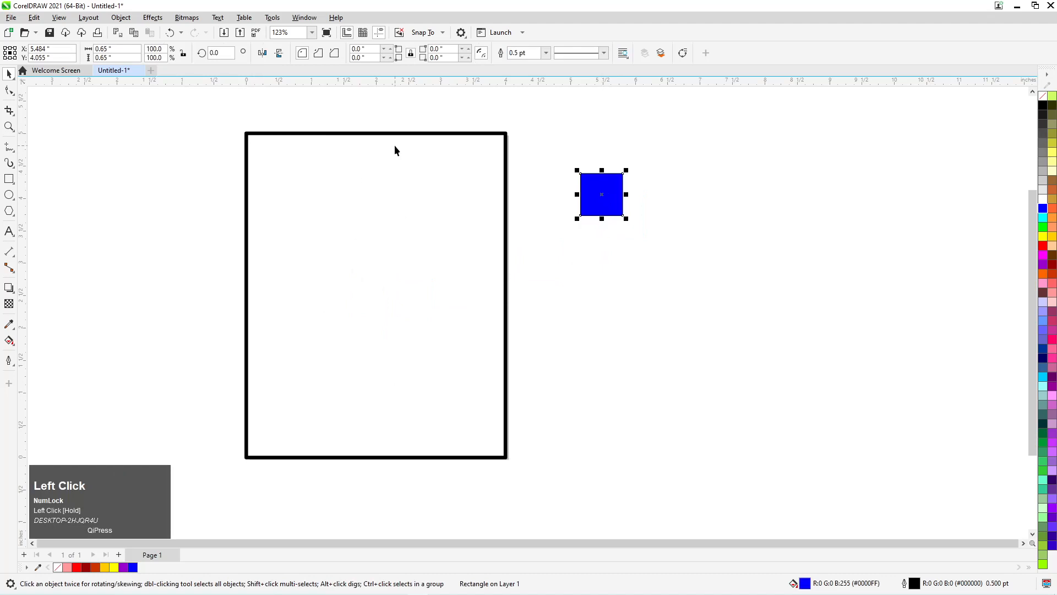
Select the blue square and the thick-outlined rectangle together and align their centers horizontally
left_click_drag(185, 106, 697, 484)
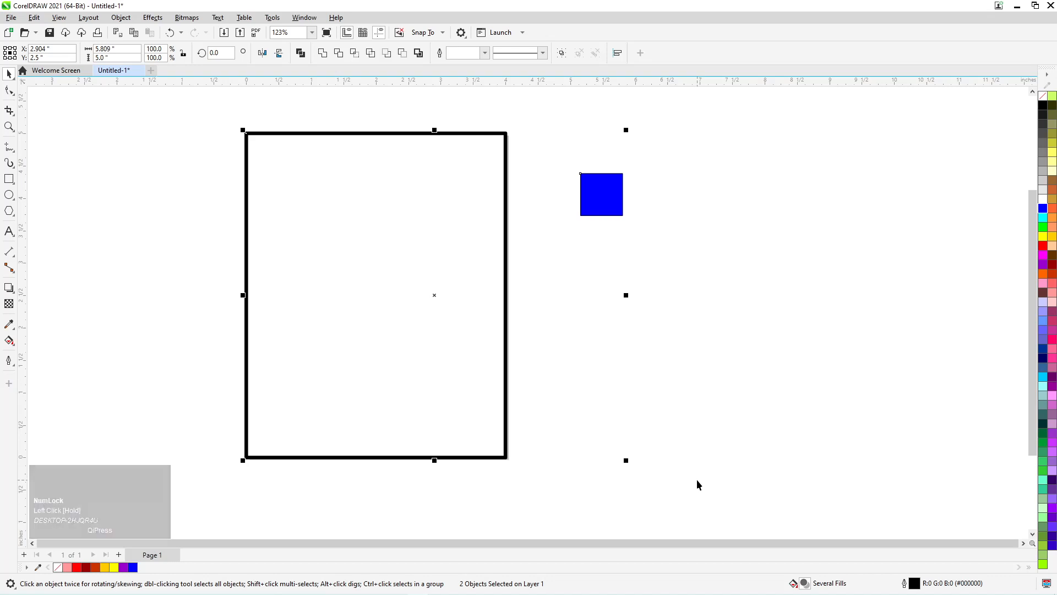
key("c")
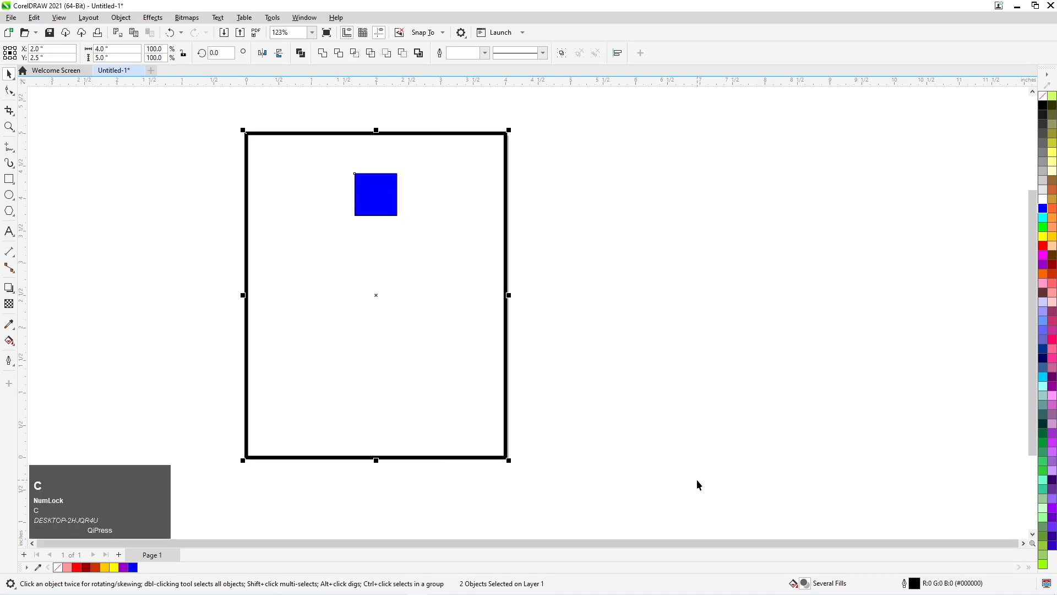
left_click(669, 305)
Move the blue square out past the rectangle's left edge, then center it on the rectangle, first vertically and then horizontally
left_click_drag(357, 199, 173, 228)
left_click_drag(107, 118, 611, 503)
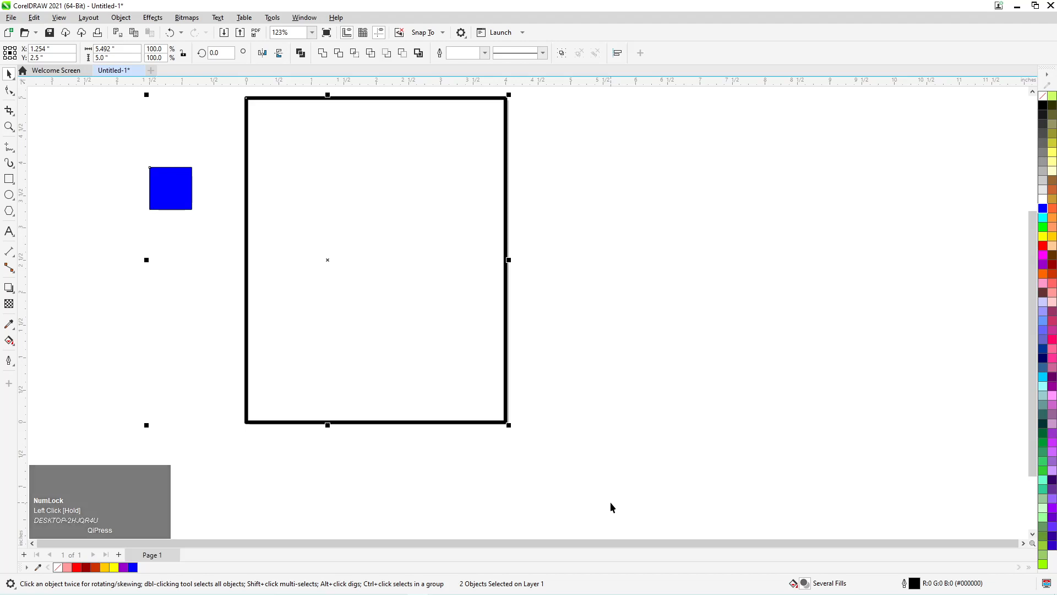
key("e")
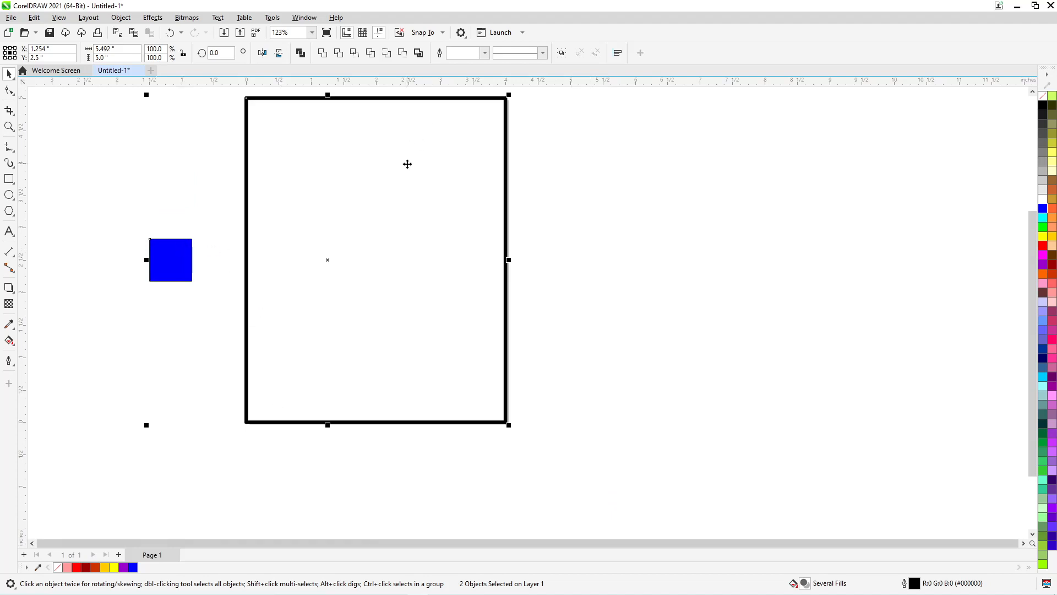
key("c")
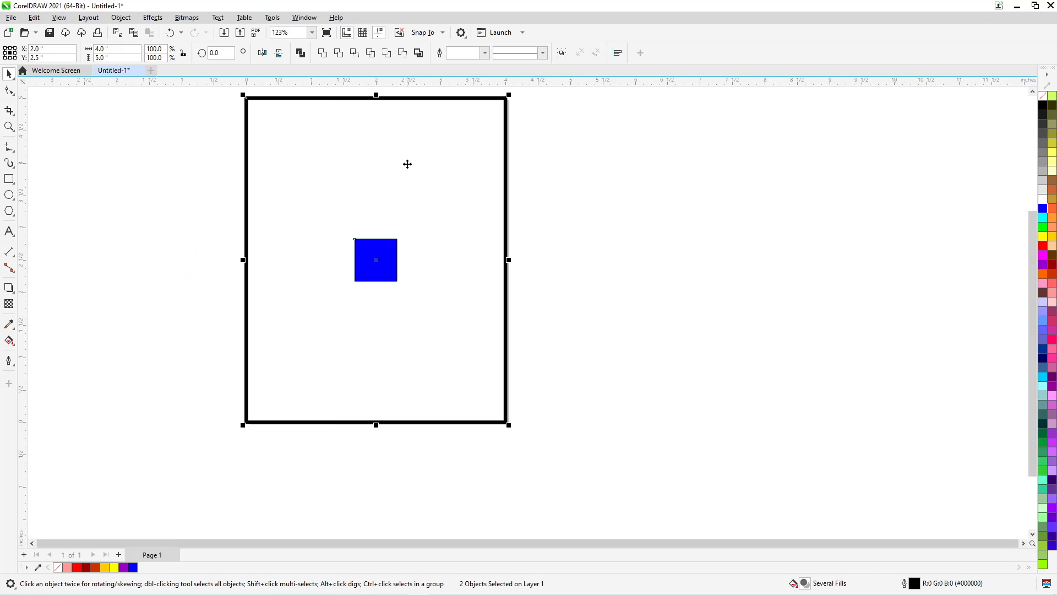
left_click(81, 204)
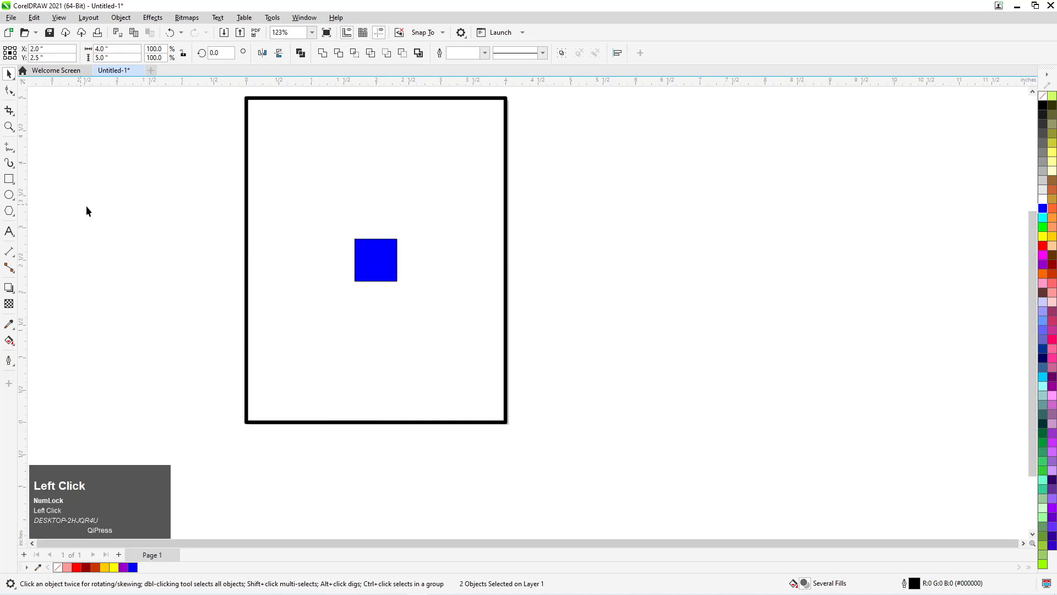
Move the blue square out past the rectangle's right edge, then select both objects and apply Align Centers Horizontally
scroll(133, 259, "down", 1)
mouse_move(329, 260)
left_mouse_down()
mouse_move(465, 259)
mouse_move(441, 241)
mouse_move(524, 207)
mouse_move(514, 189)
mouse_move(463, 196)
mouse_move(514, 181)
mouse_move(490, 184)
left_mouse_up()
mouse_move(142, 118)
left_mouse_down()
mouse_move(545, 410)
mouse_move(600, 437)
left_mouse_up()
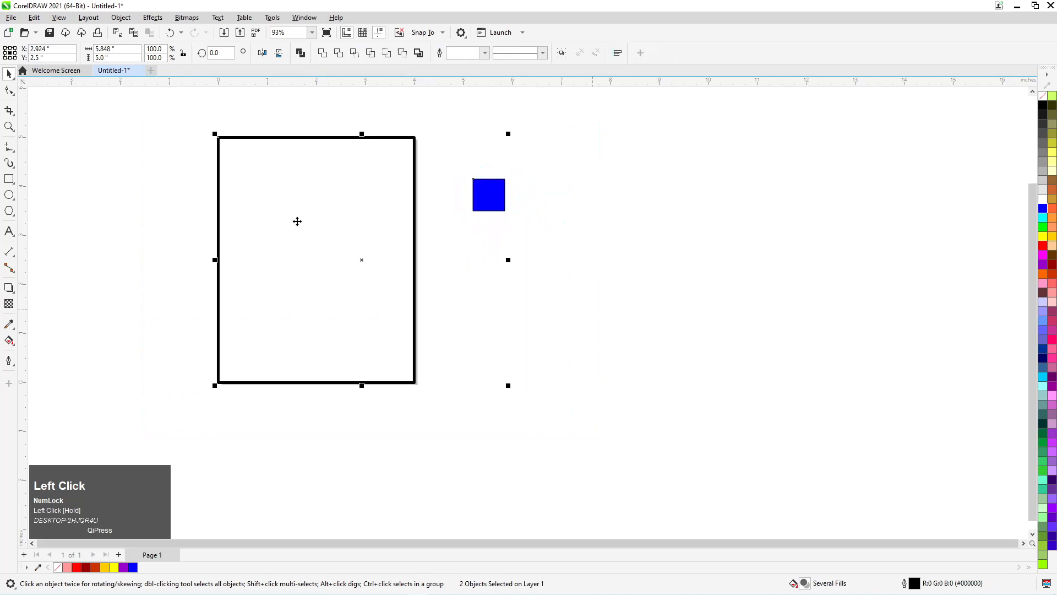
left_click(121, 18)
mouse_move(252, 167)
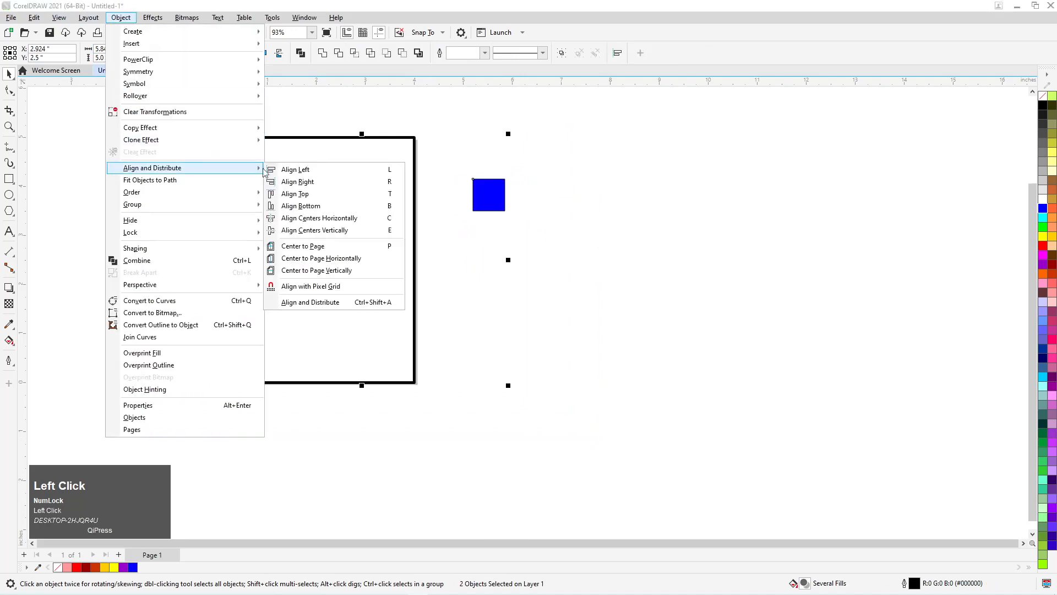
left_click(348, 218)
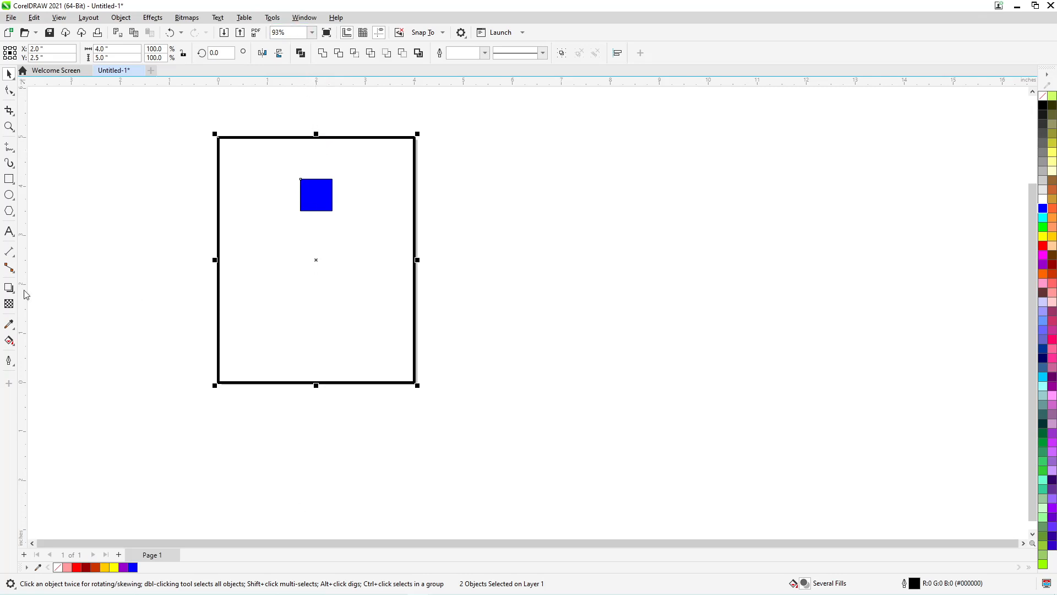
left_click(40, 237)
Add an "x" text label outside the rectangle's left edge and place a copy above the middle of its top edge
left_click(9, 231)
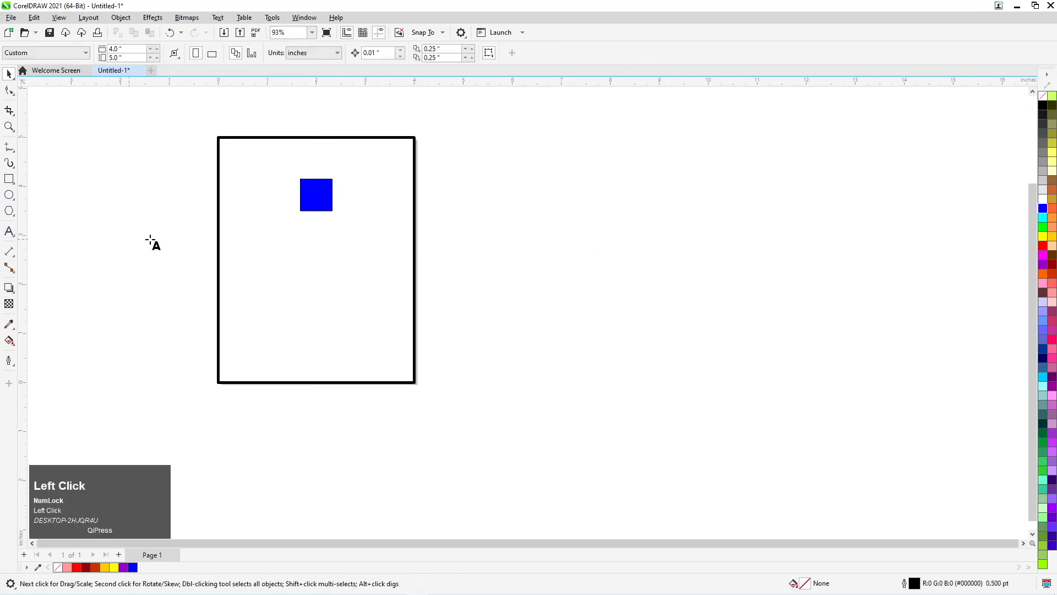
left_click(185, 239)
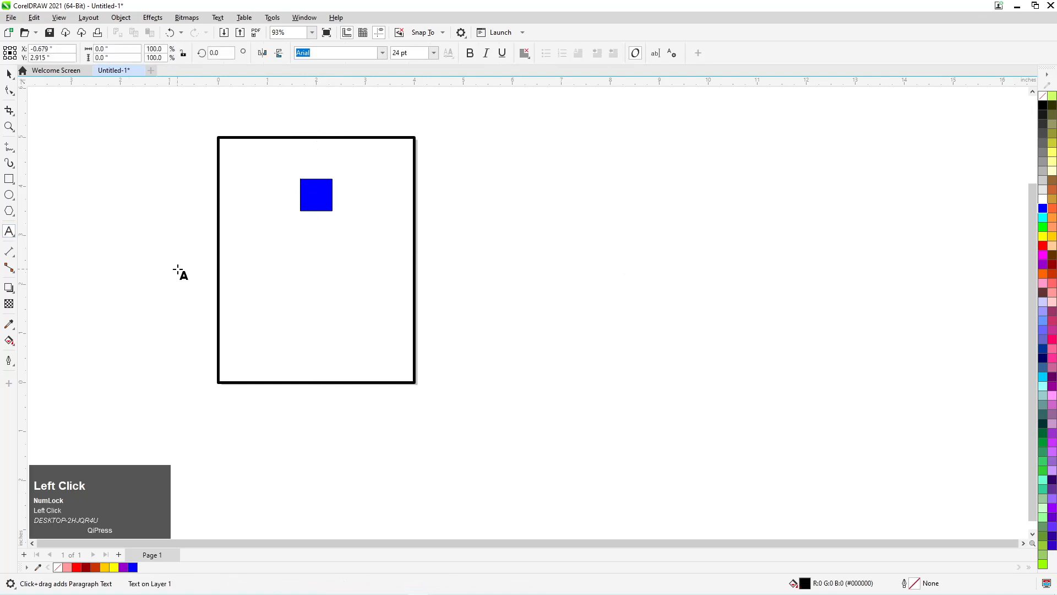
type("x")
left_click(8, 74)
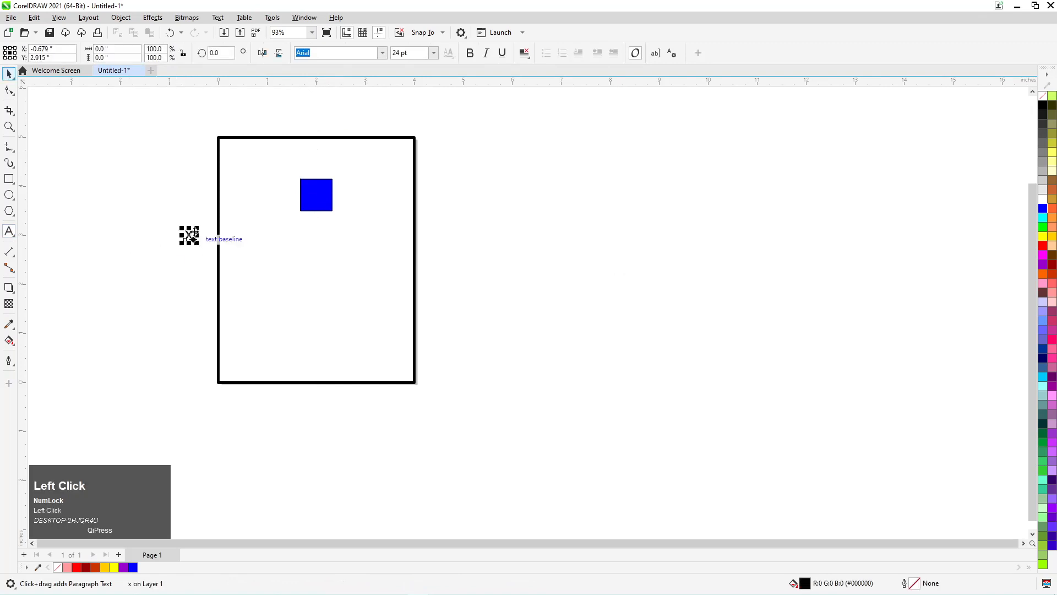
left_click_drag(189, 235, 317, 128)
right_click(318, 127)
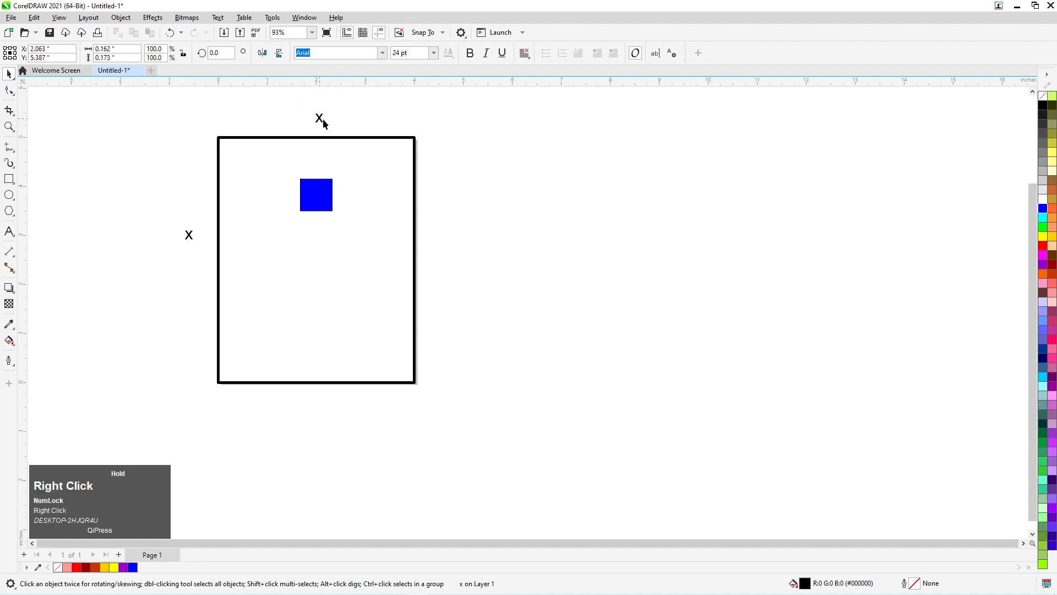
Change the copied label above the rectangle to "y" and move the "x" label down to the middle of the left edge
left_click(9, 232)
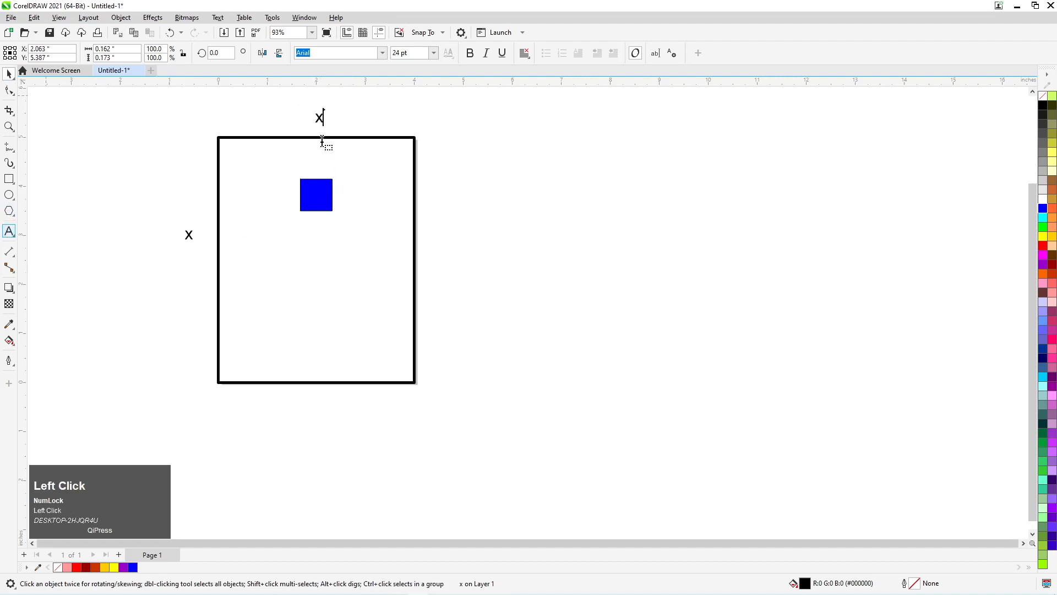
type("y")
left_click(8, 74)
left_click(194, 237)
left_click_drag(187, 245, 194, 268)
Move the blue square out of the rectangle to about X 7.23, Y 4.09 inches
left_click(315, 203)
left_click(261, 164, "shift")
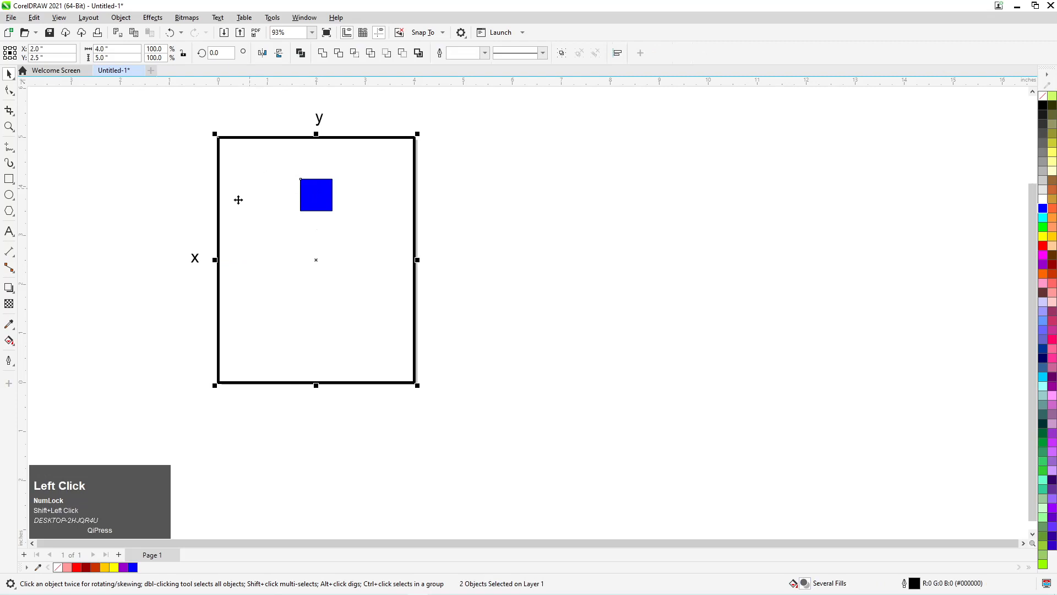
left_click(403, 229)
left_click_drag(314, 198, 570, 192)
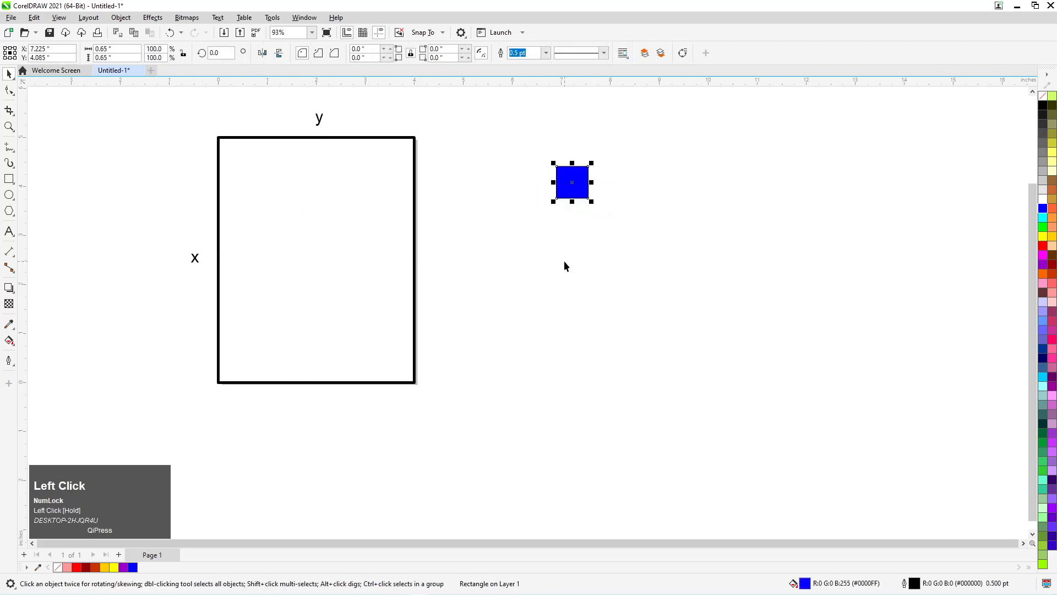
Add the rectangle to the selection and apply Align Centers Horizontally to bring the blue square under the "y" label
left_click(313, 315, "shift")
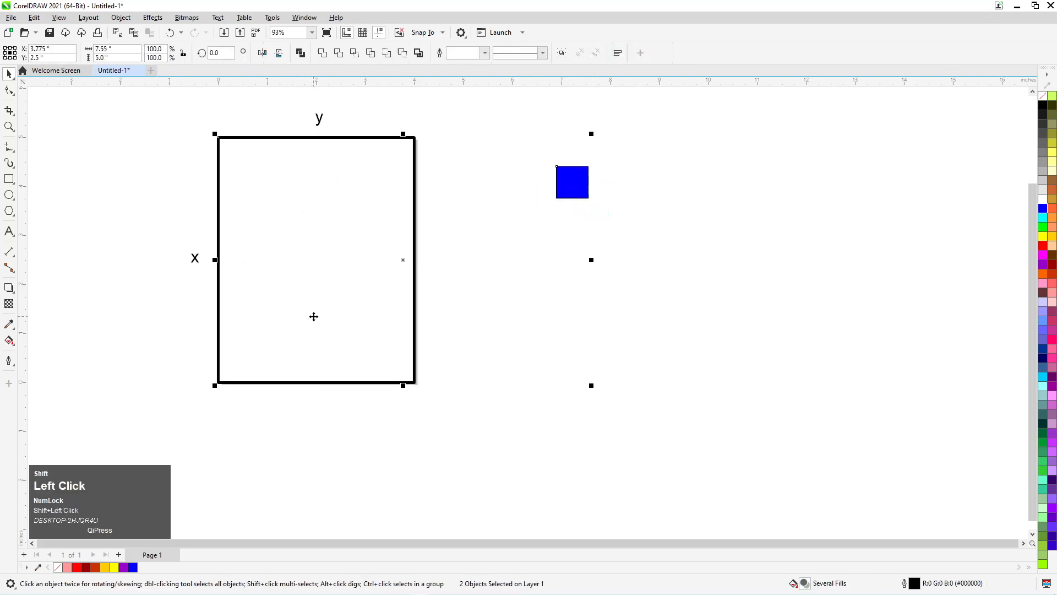
left_click(119, 18)
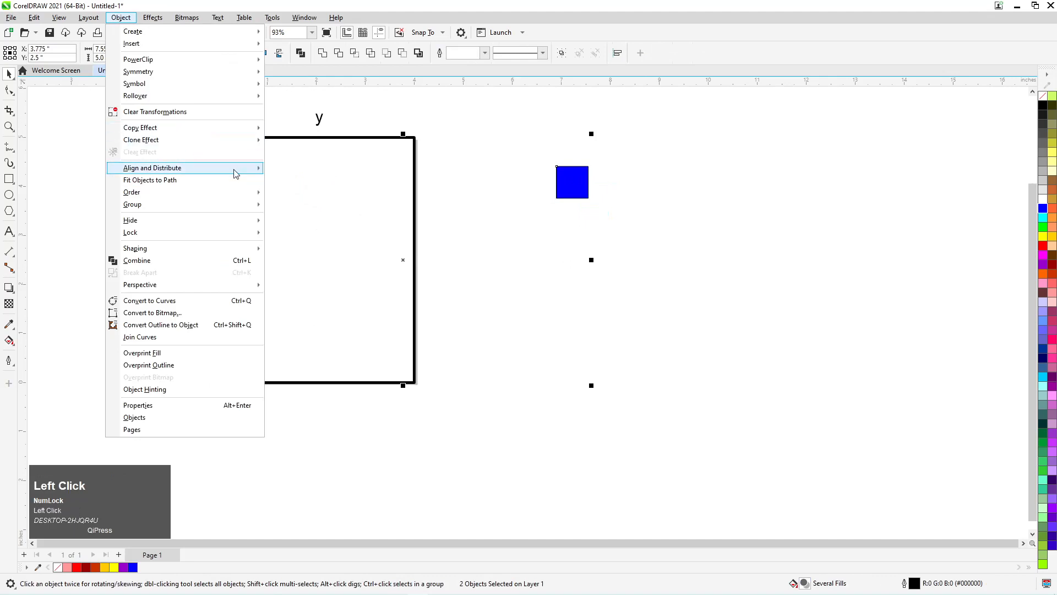
mouse_move(236, 169)
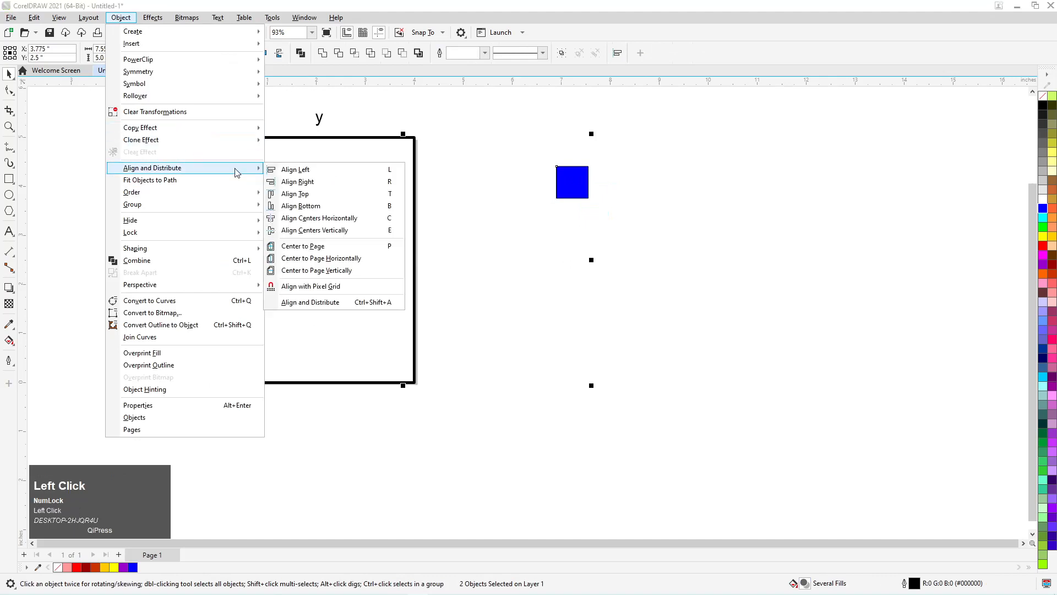
left_click(357, 220)
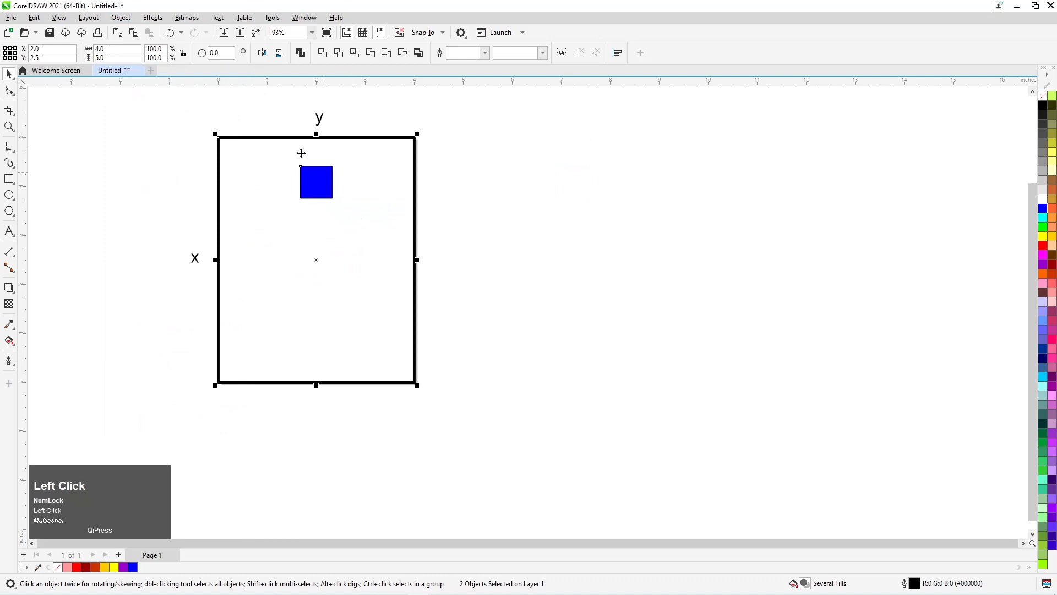
Move the blue square outside the rectangle's lower right corner to about X 5.31, Y 0.49 inches
left_click(318, 182)
left_click_drag(318, 181, 482, 364)
Try to align the centers vertically with the rectangle selected first and the blue square last, and undo it
left_click(370, 226)
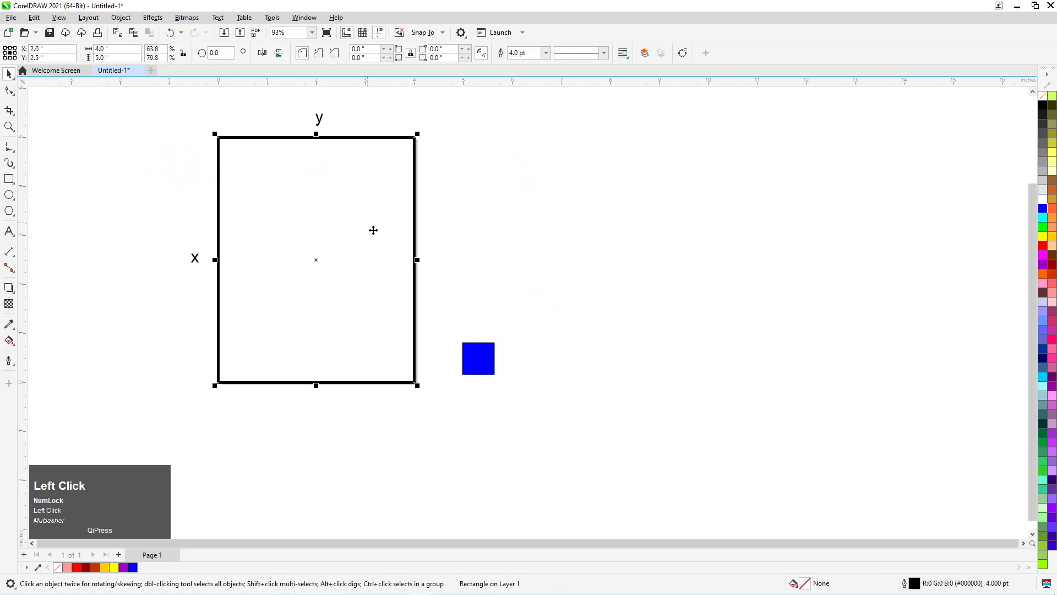
left_click(486, 362, "shift")
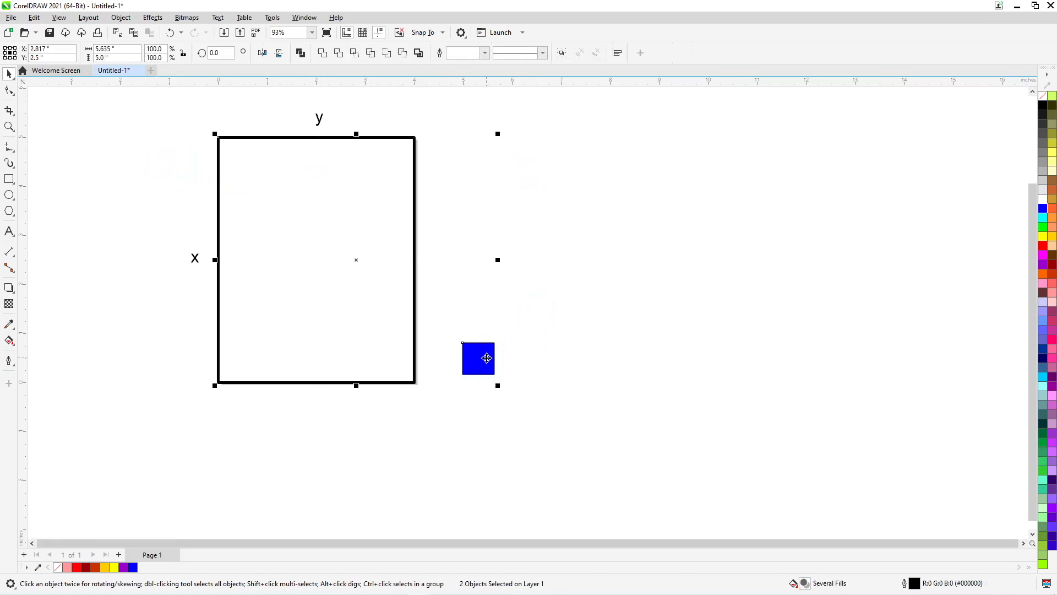
key("e")
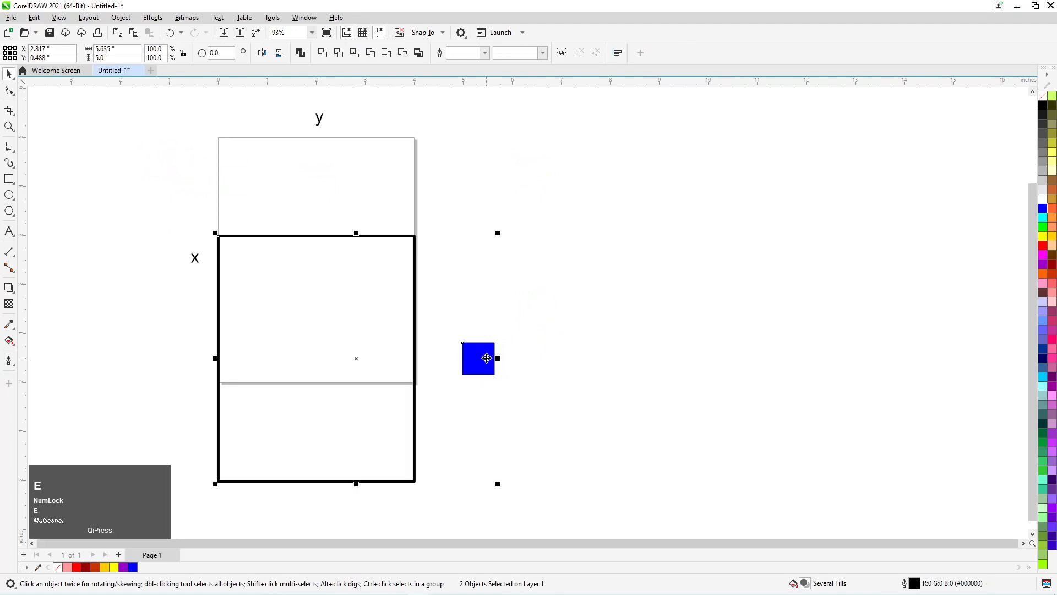
key("ctrl+z")
Try the vertical center alignment with the blue square selected first and the rectangle last, and undo it
left_click(499, 372)
left_click(478, 368)
left_click(360, 289, "shift")
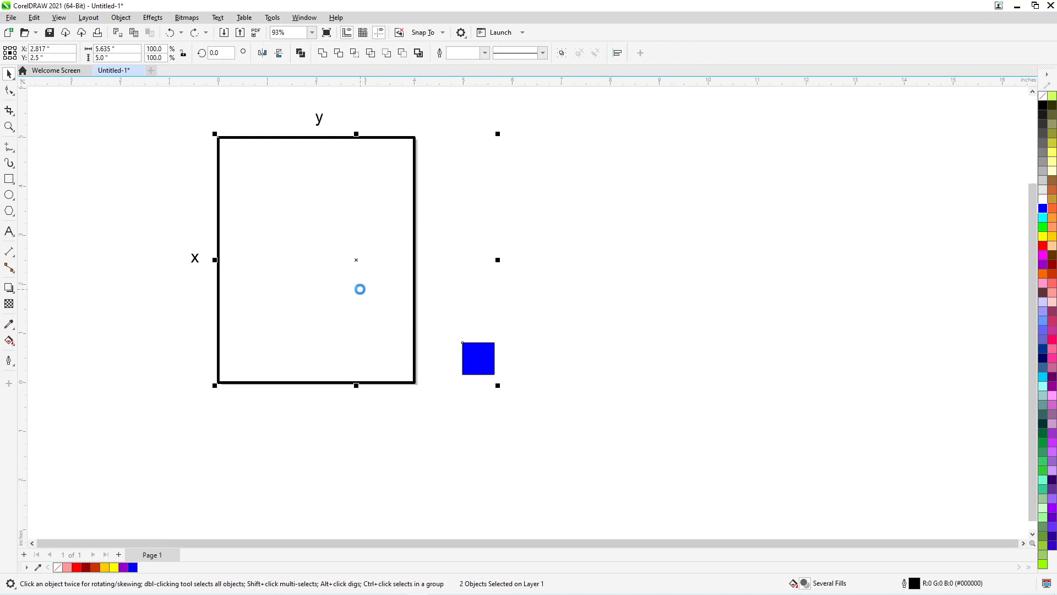
key("e")
key("ctrl+z")
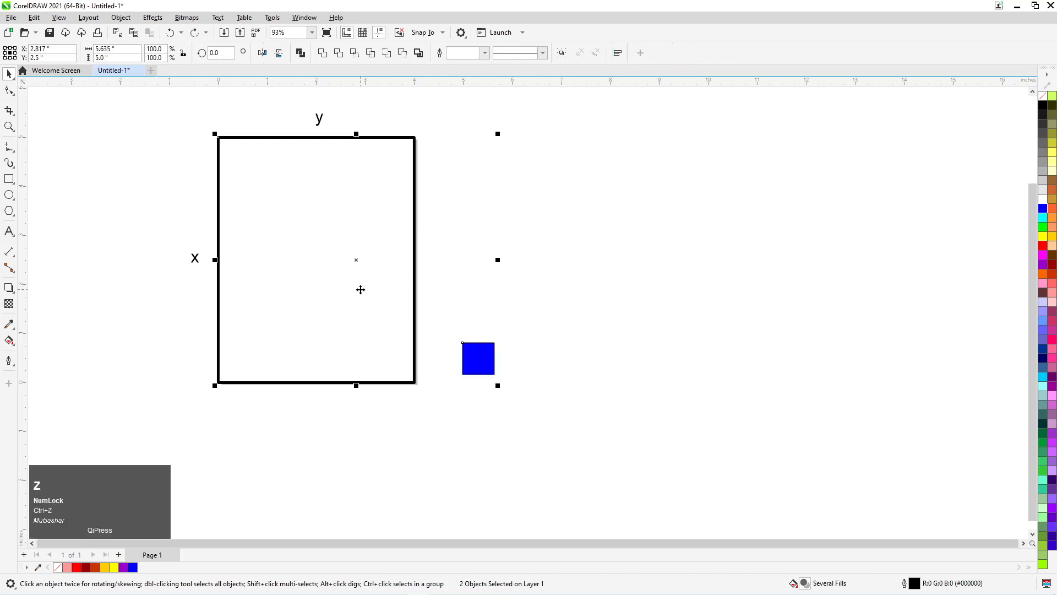
Select the blue square first and the rectangle last, then align their centers vertically and horizontally
left_click(470, 390)
left_click(477, 359)
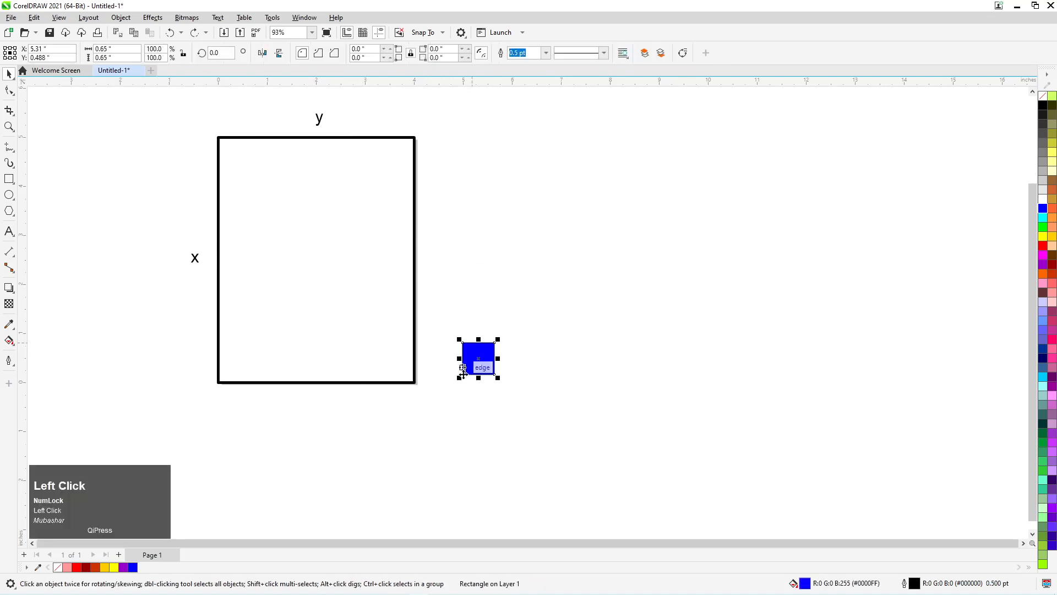
left_click(341, 270, "shift")
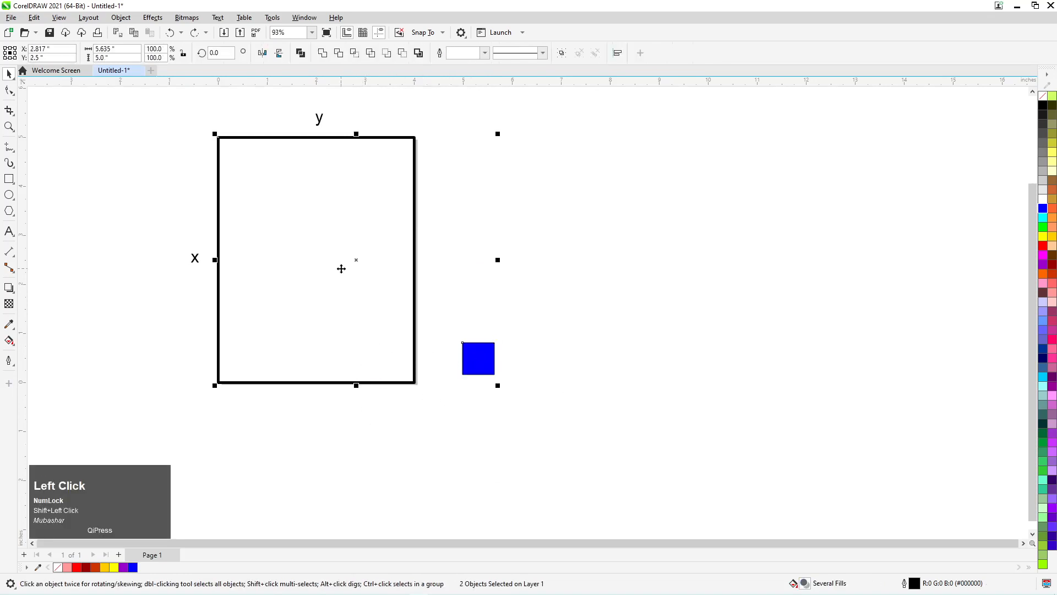
key("e")
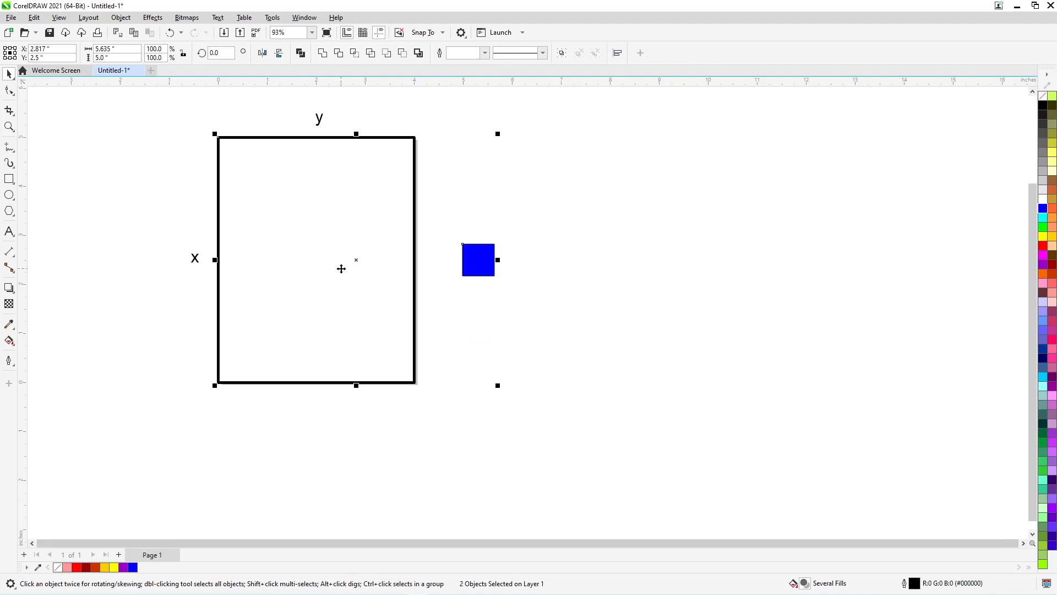
key("c")
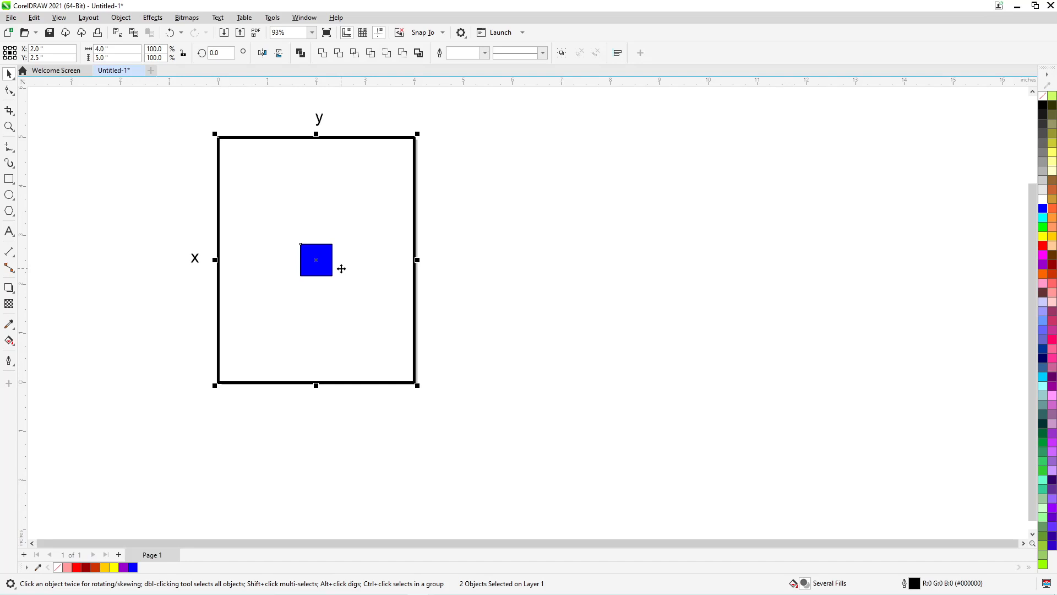
Delete the "x" and "y" text labels around the rectangle
left_click_drag(132, 234, 234, 291)
key("Delete")
left_click(319, 117)
key("Delete")
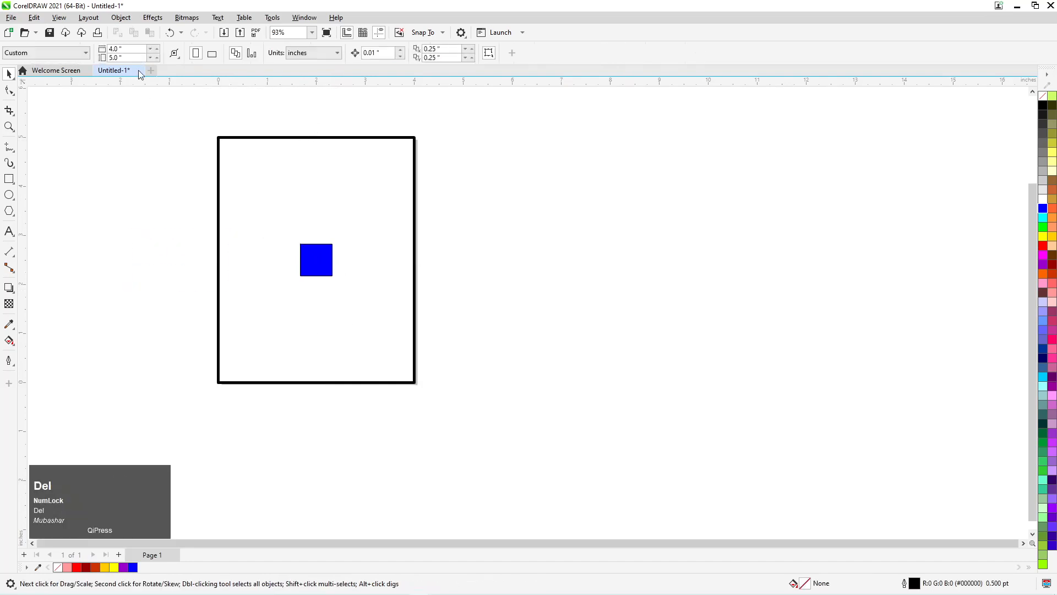
Move the blue square out of the rectangle, past its left edge and slightly above its vertical middle
key("F4")
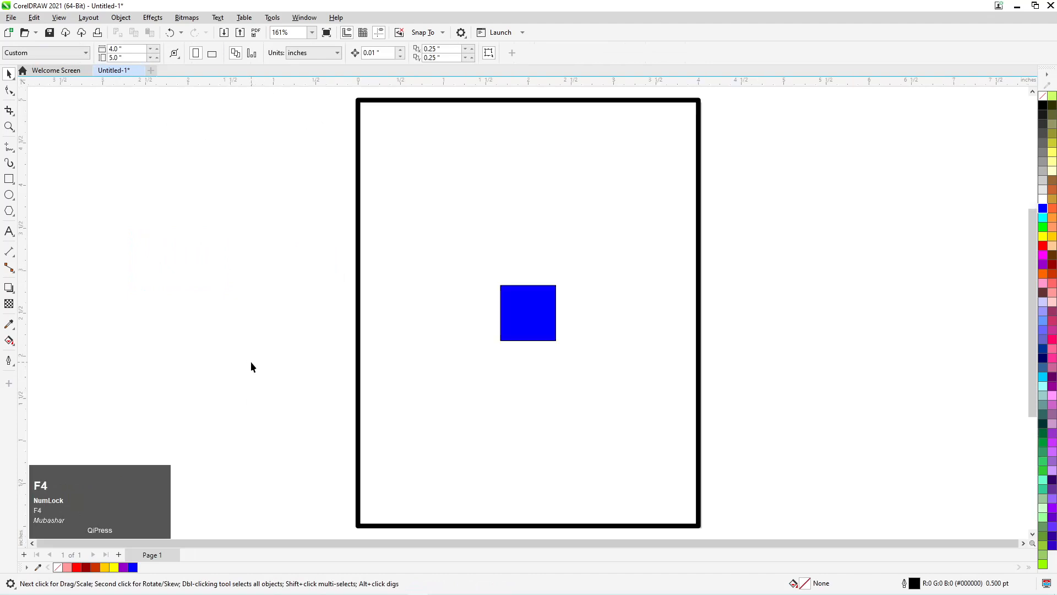
left_click_drag(507, 306, 180, 333)
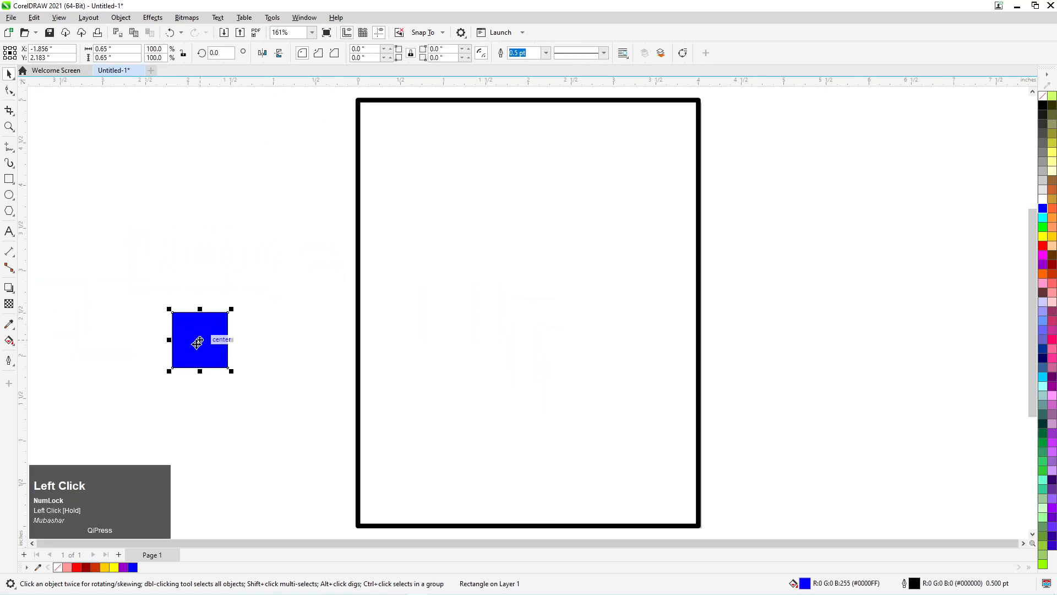
left_click_drag(206, 349, 228, 315)
Select the blue square and then the rectangle, and align their centers horizontally and then vertically
left_click(516, 238)
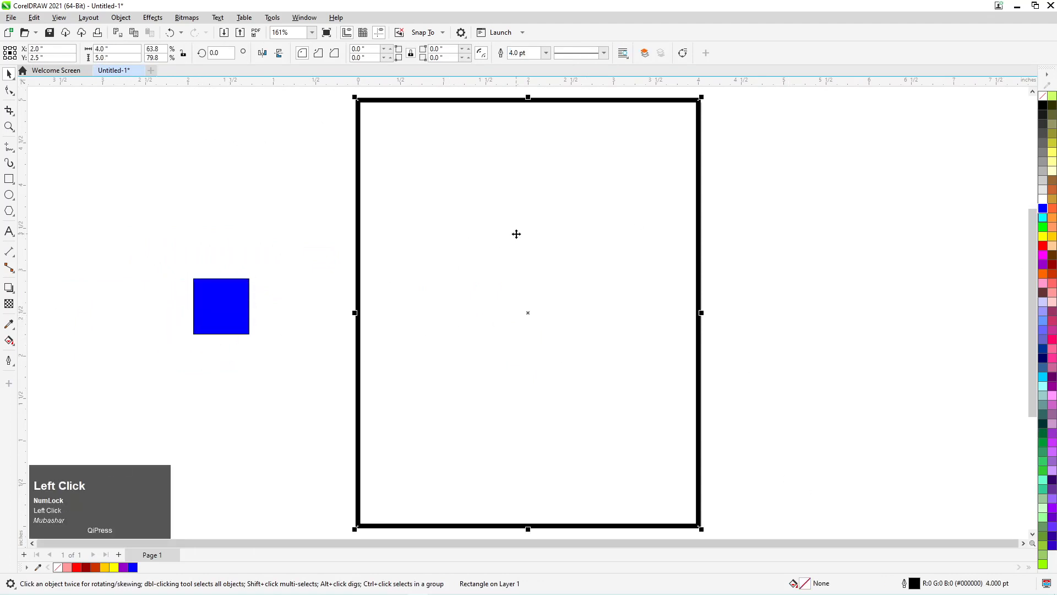
left_click(219, 297)
left_click(530, 233, "shift")
key("c")
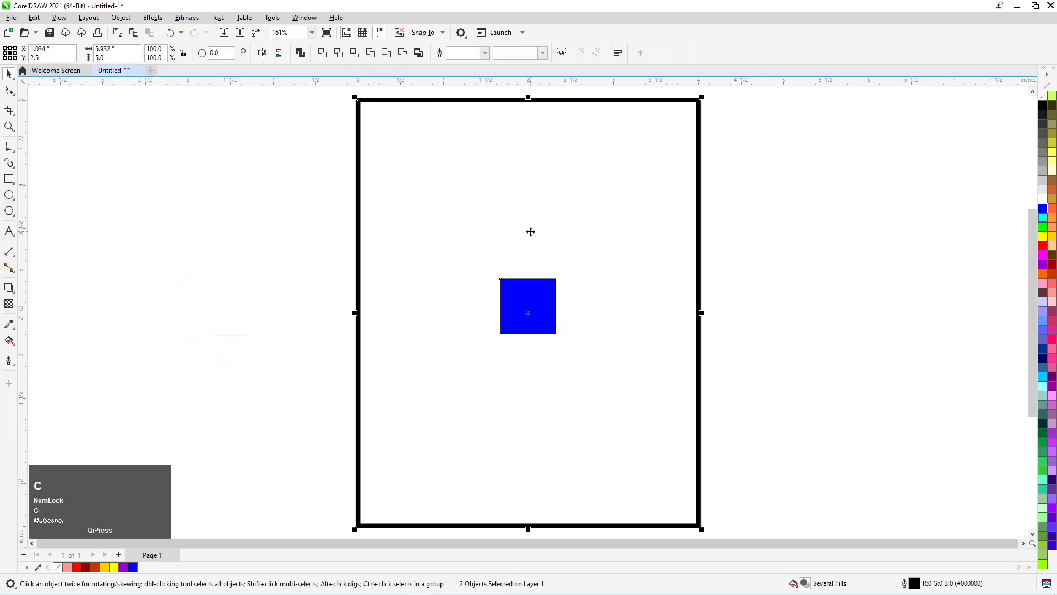
key("e")
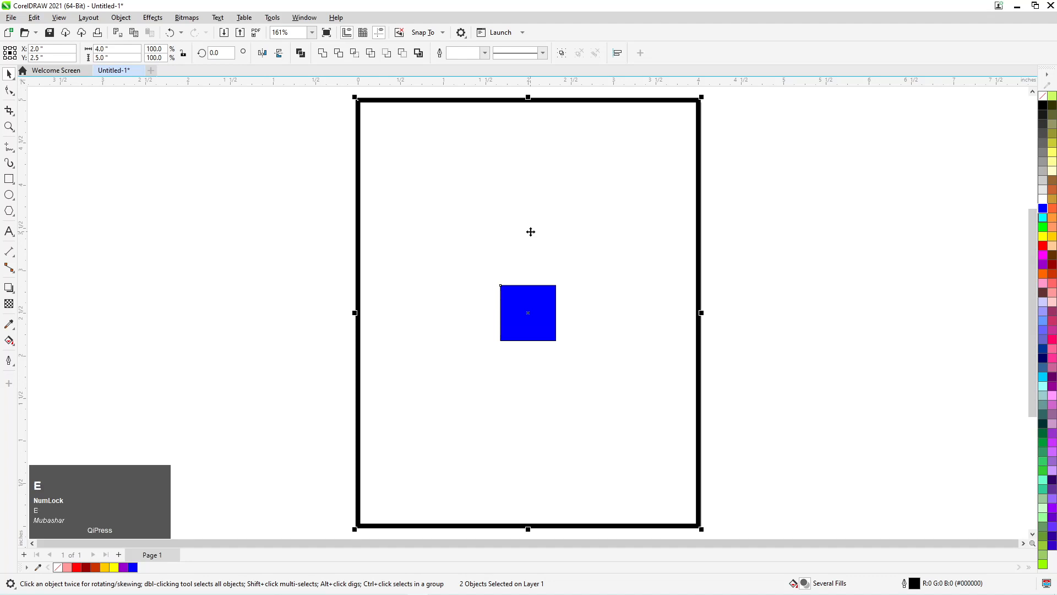
Align the blue square to the rectangle's top, bottom, right and left edges in turn, finishing in the rectangle's top-left corner
key("t")
key("b")
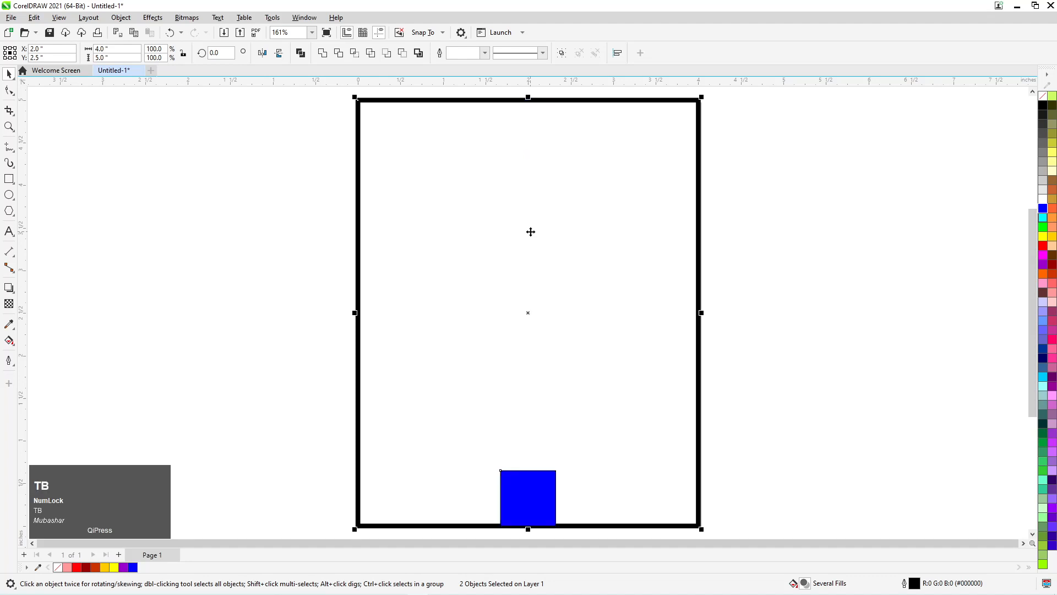
key("r")
key("l")
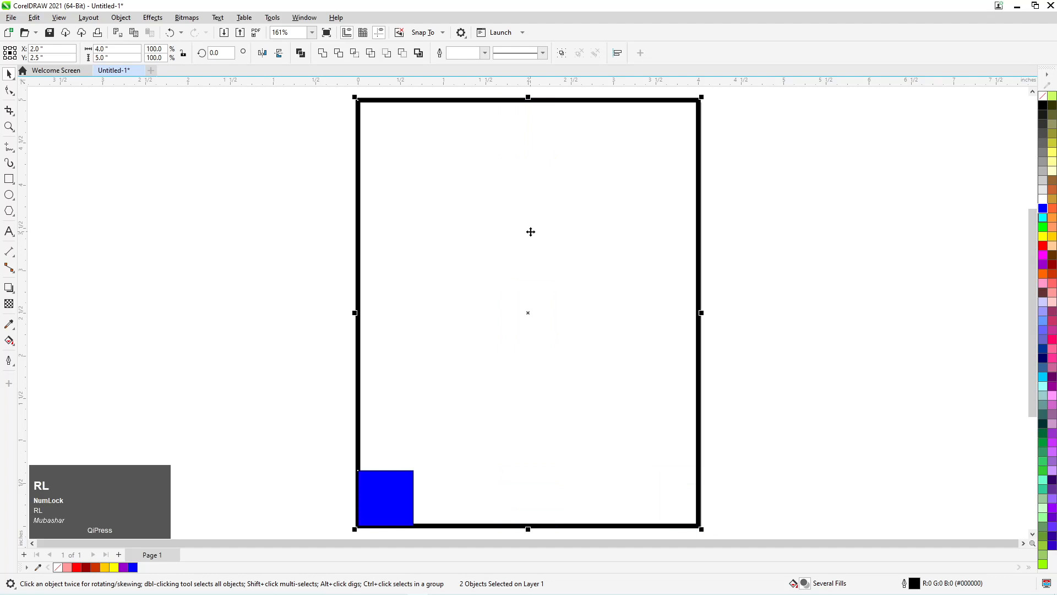
key("t")
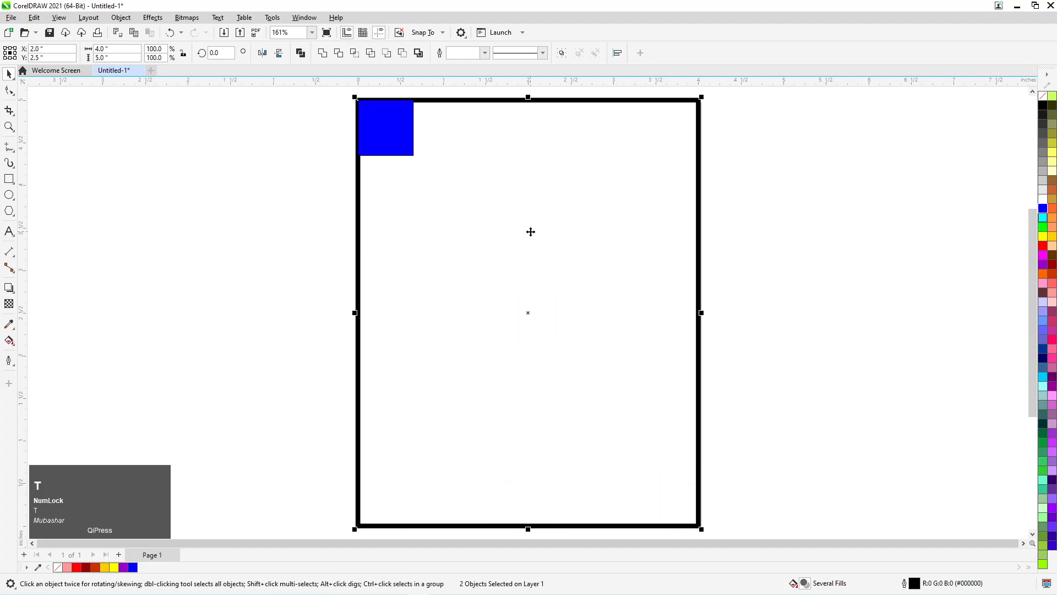
Move the blue square out of the rectangle, to the left of it and above its vertical middle
left_click(252, 205)
left_click_drag(399, 135, 187, 242)
left_click(173, 353)
Select the rectangle first and the blue square last, and align their centers horizontally and then vertically
left_click(527, 288)
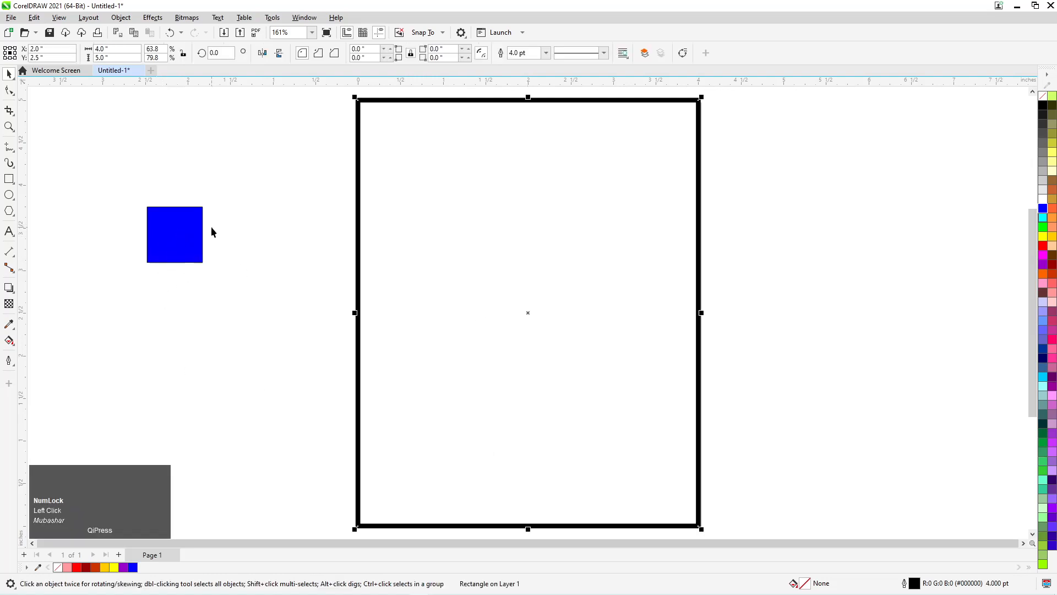
left_click(188, 226, "shift")
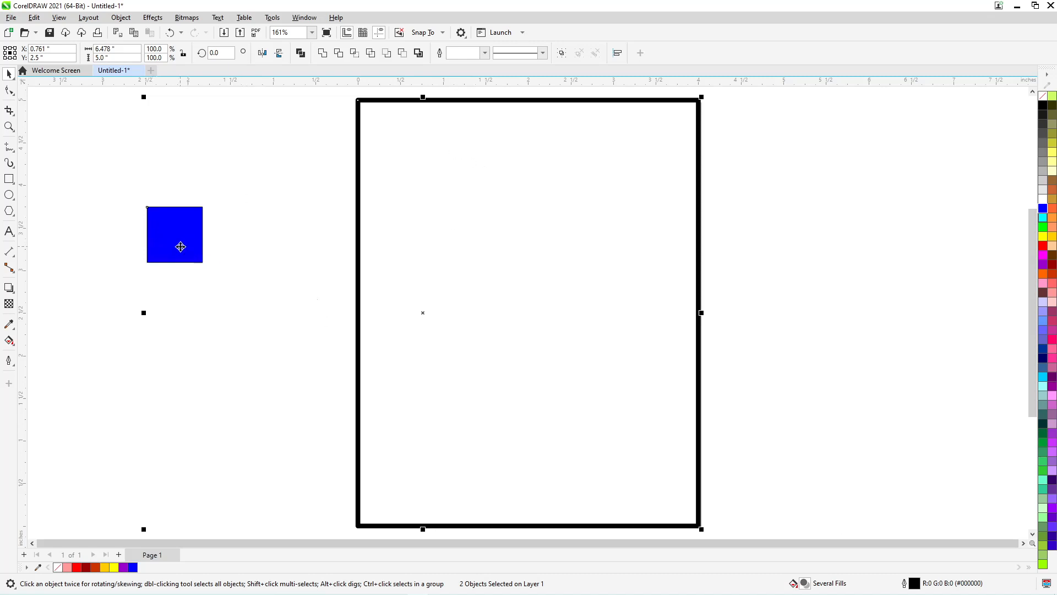
key("c")
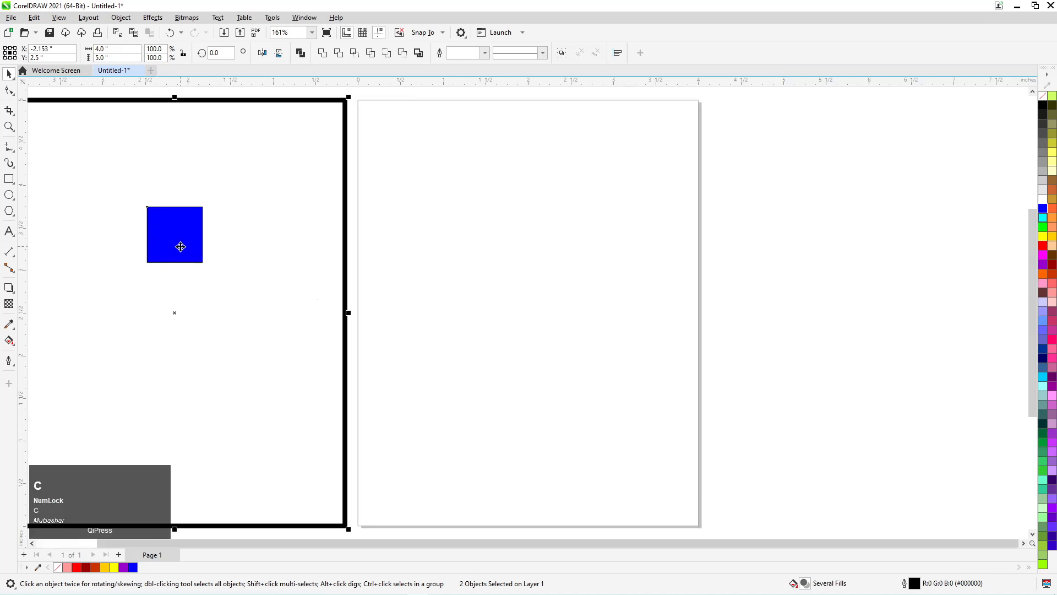
key("e")
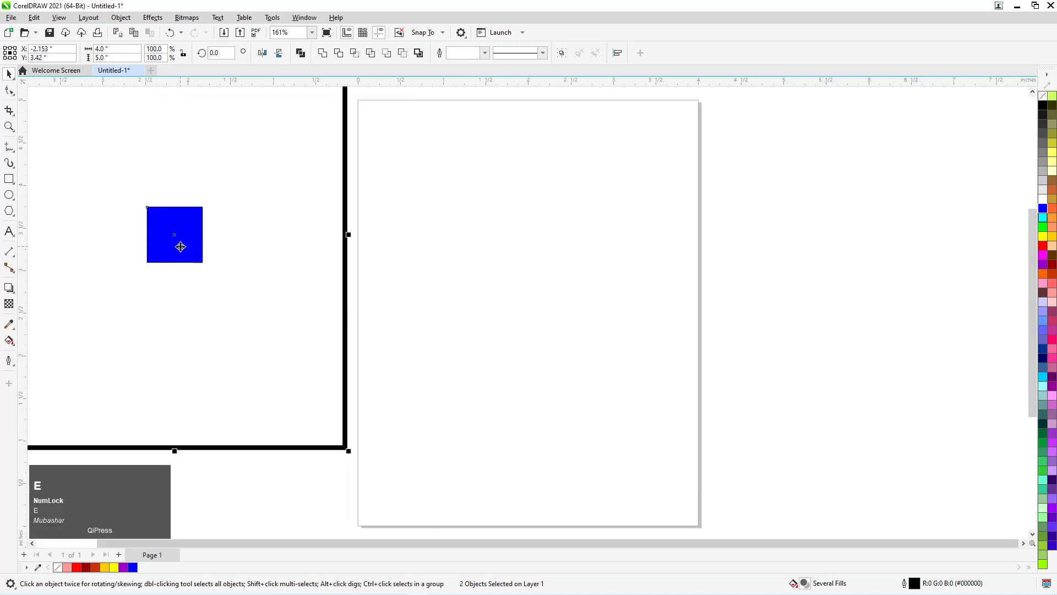
scroll(182, 247, "down", 4)
scroll(124, 241, "up", 2)
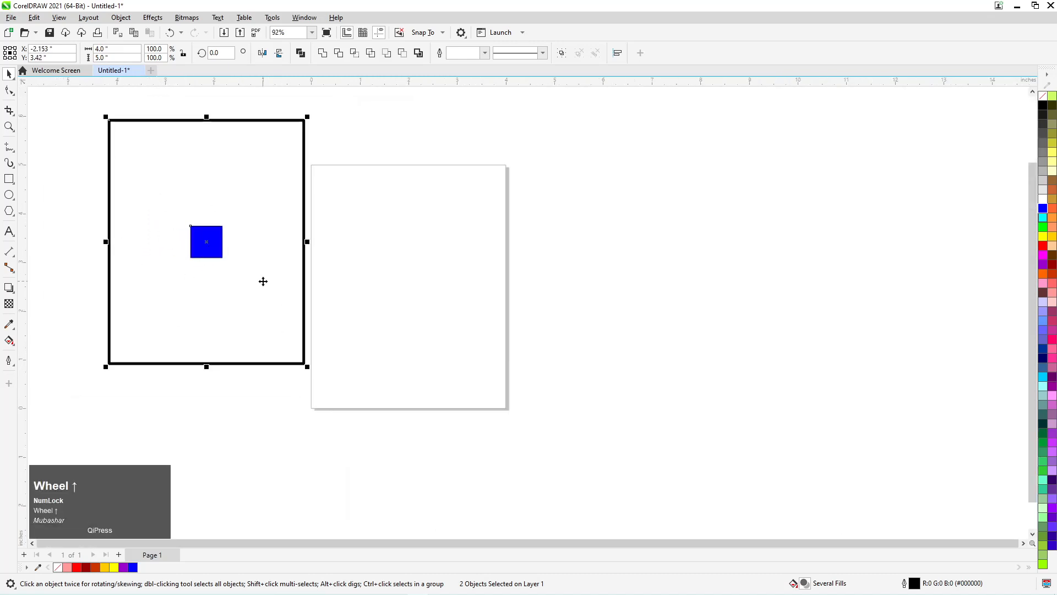
Move the rectangle back onto the page and place the blue square outside its right edge, slightly above its vertical middle
left_click_drag(280, 331, 409, 355)
left_click_drag(208, 247, 581, 260)
scroll(539, 219, "up", 1)
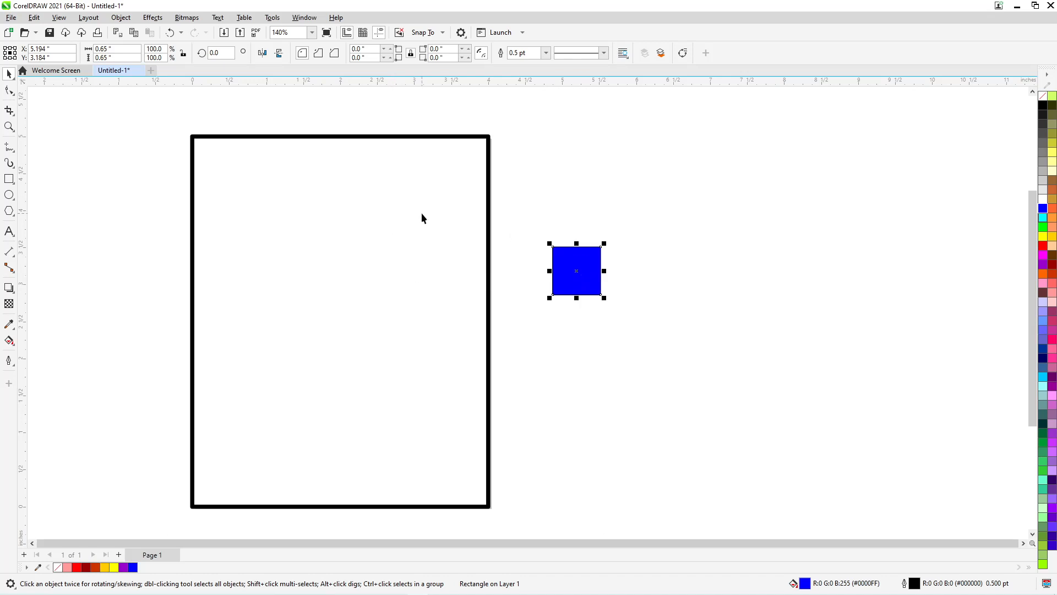
left_click_drag(599, 194, 607, 244)
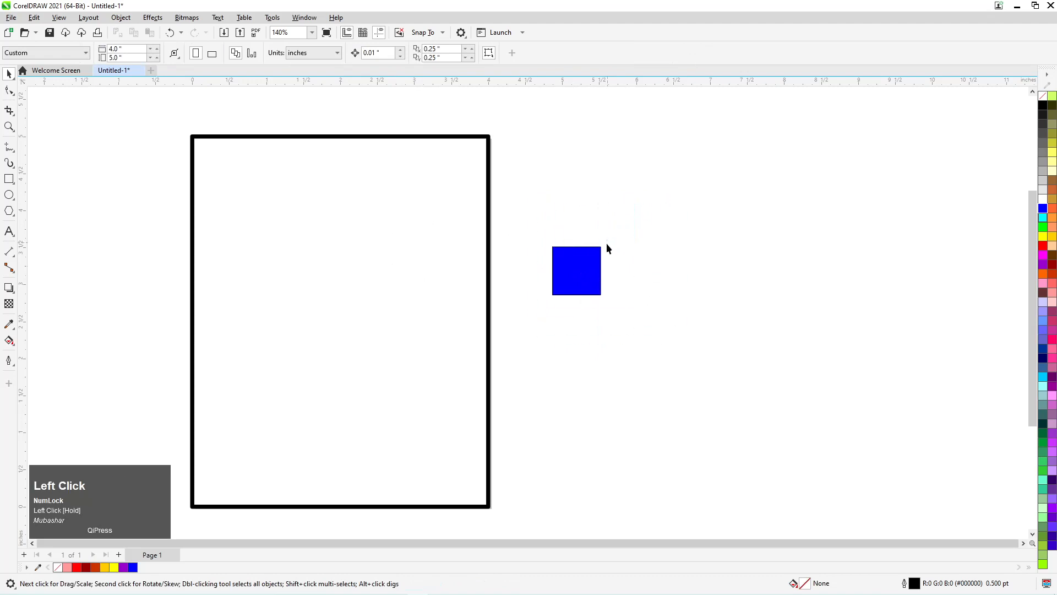
left_click(281, 222)
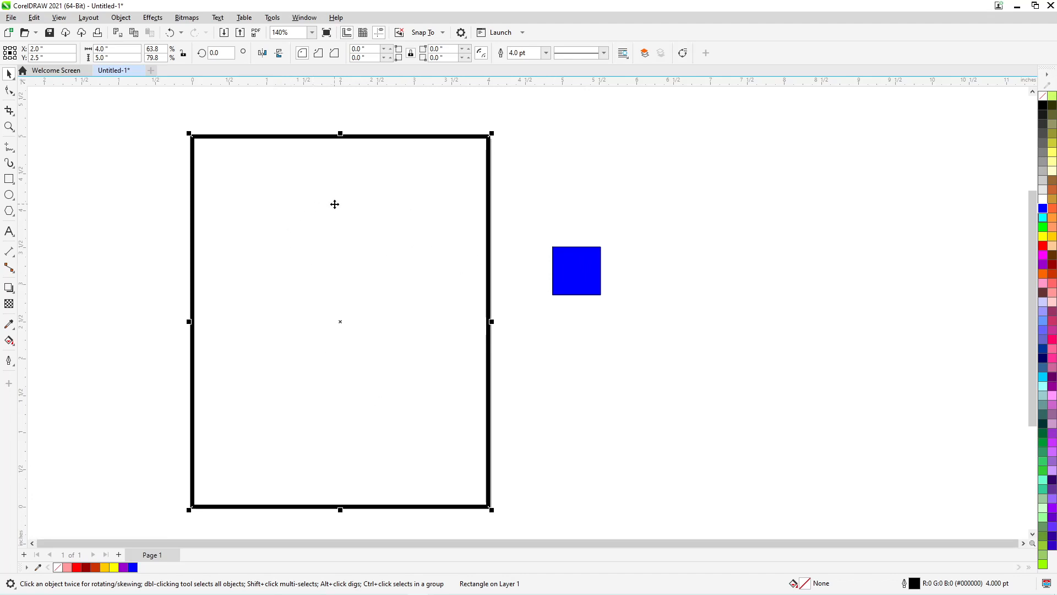
left_click(575, 265, "shift")
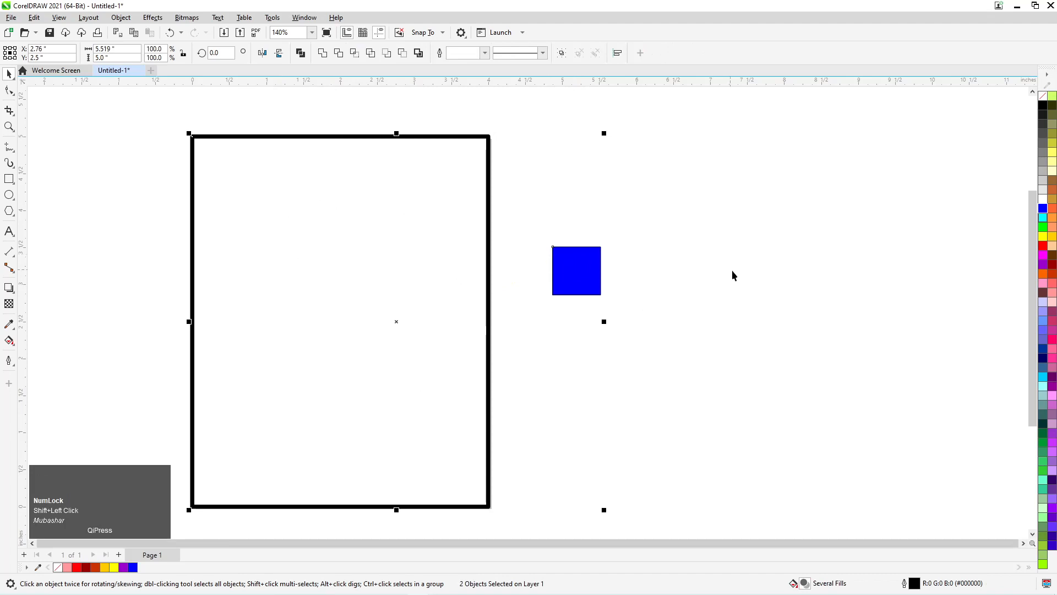
left_click(633, 283)
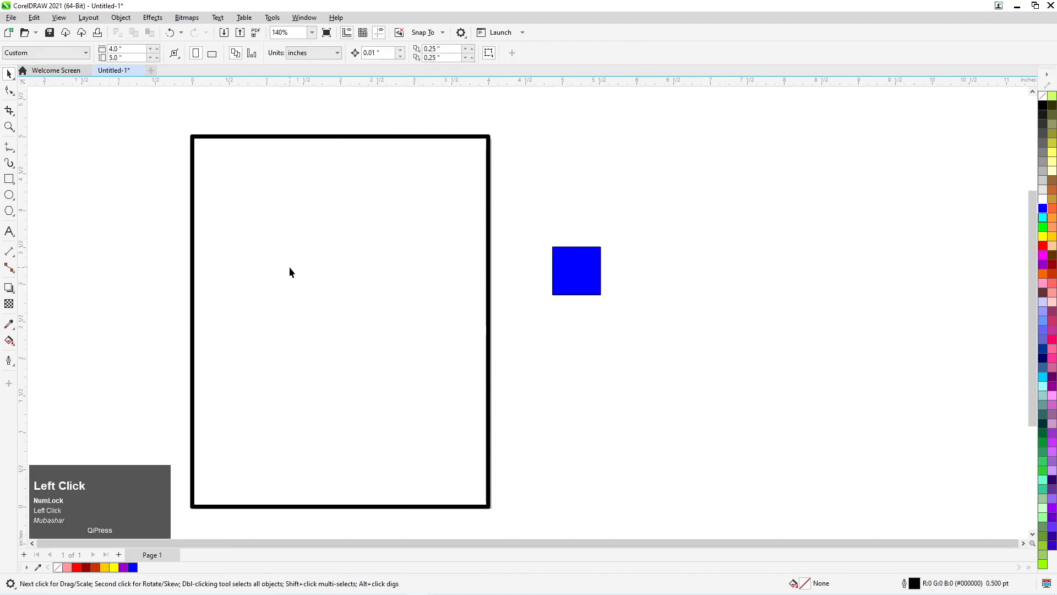
Fill the page-sized rectangle with red and remove its outline
left_click(296, 240)
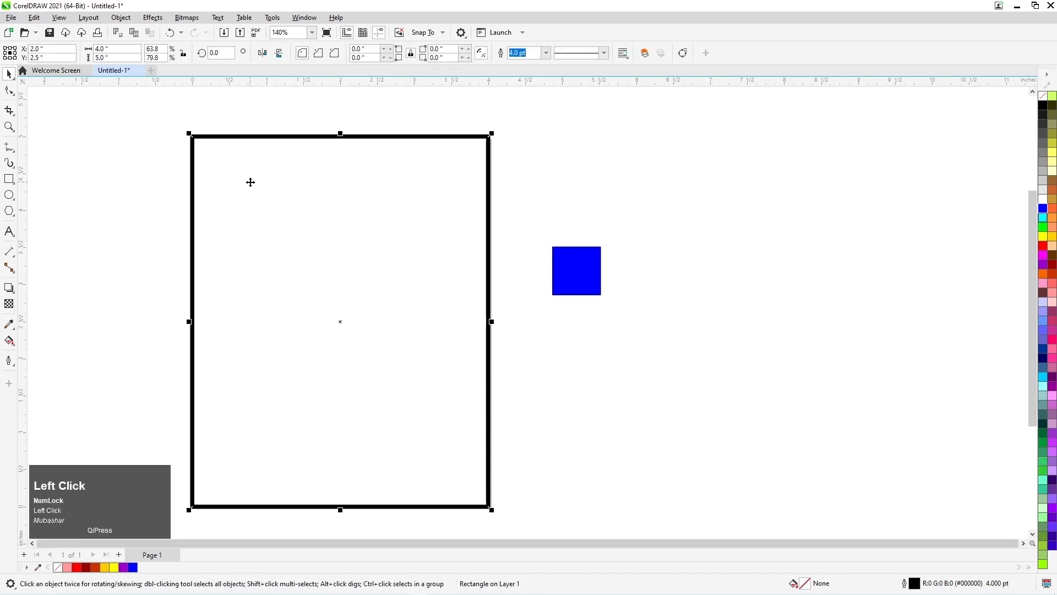
left_click(1044, 246)
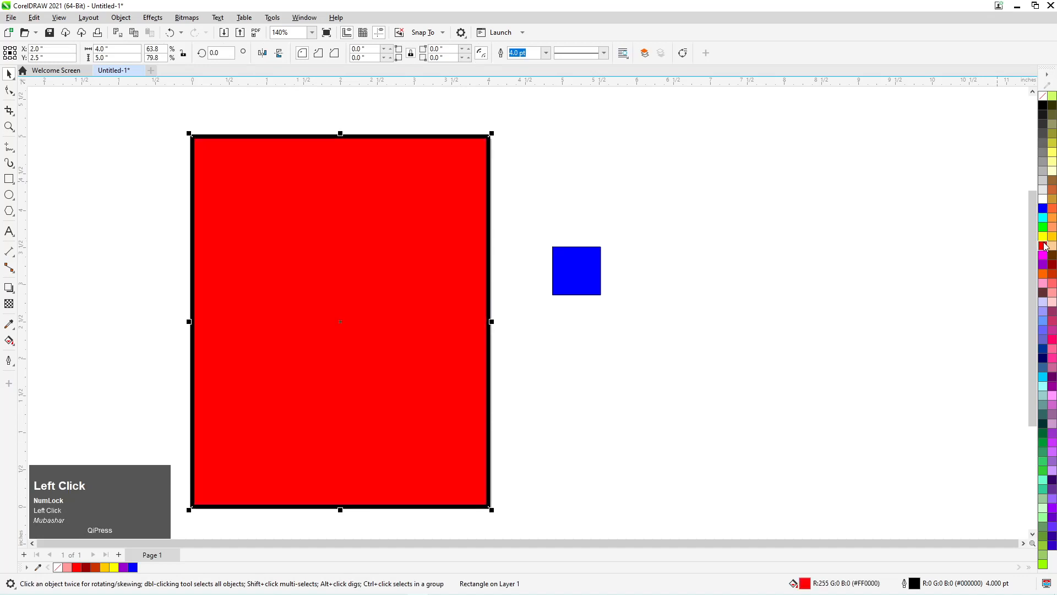
right_click(1042, 96)
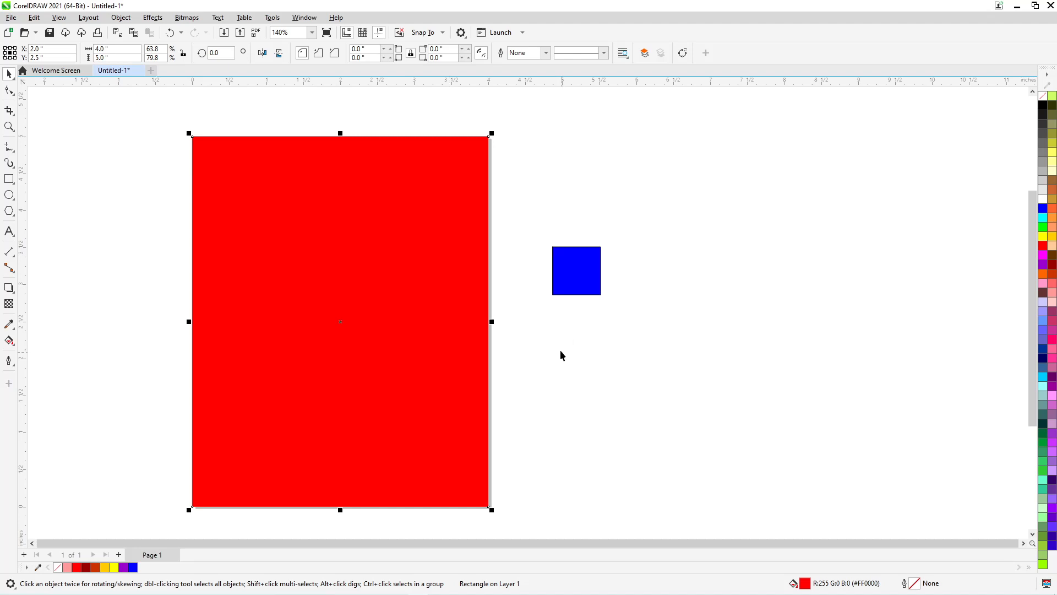
Align the red rectangle to the last-selected blue square by horizontal center, bottom edge and top edge, and undo these alignments
left_click(578, 281, "shift")
key("c")
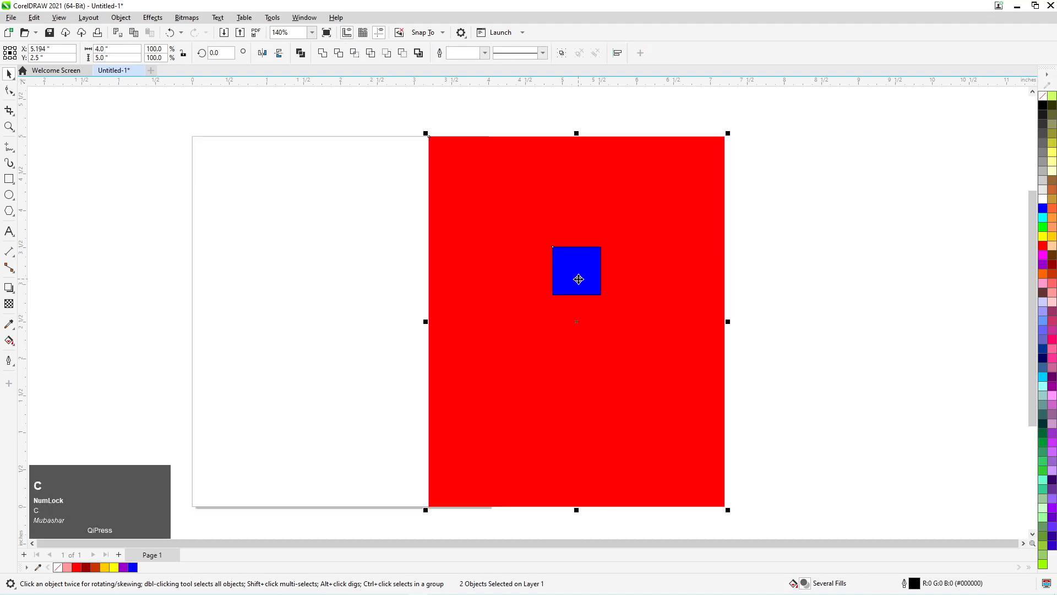
key("b")
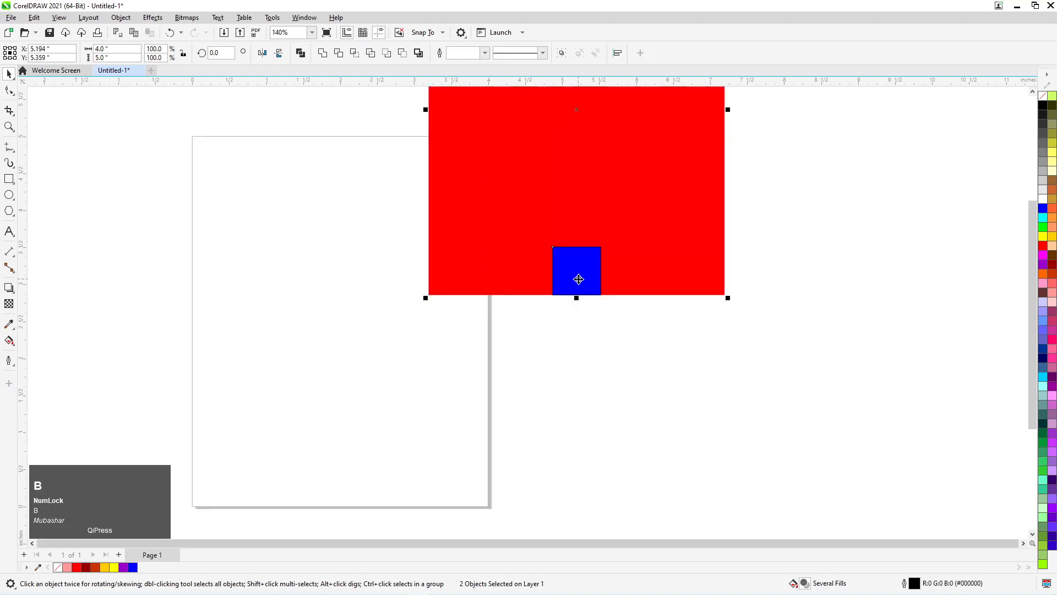
key("t")
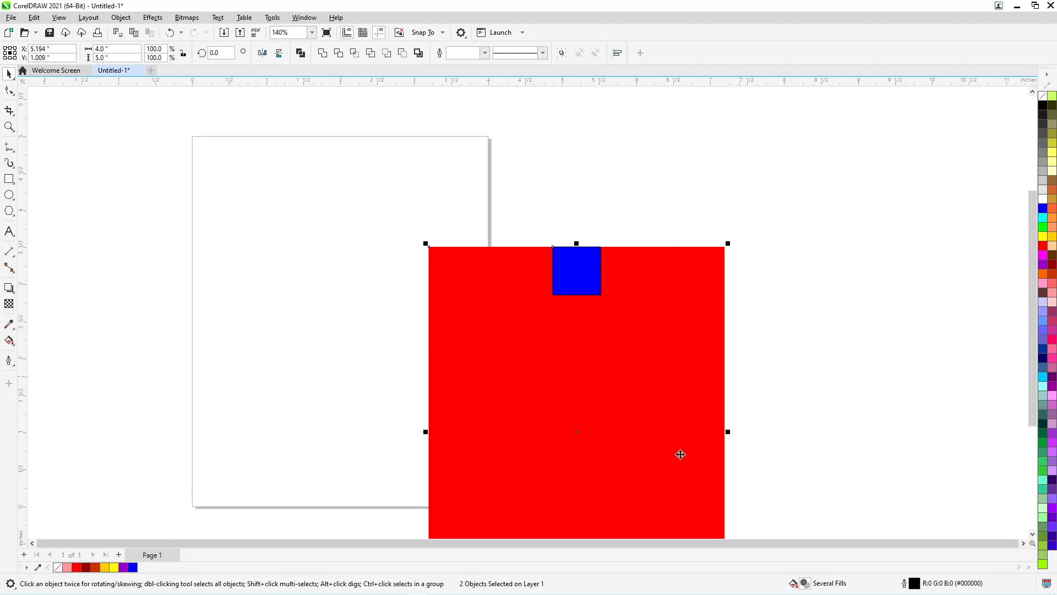
key("ctrl+z")
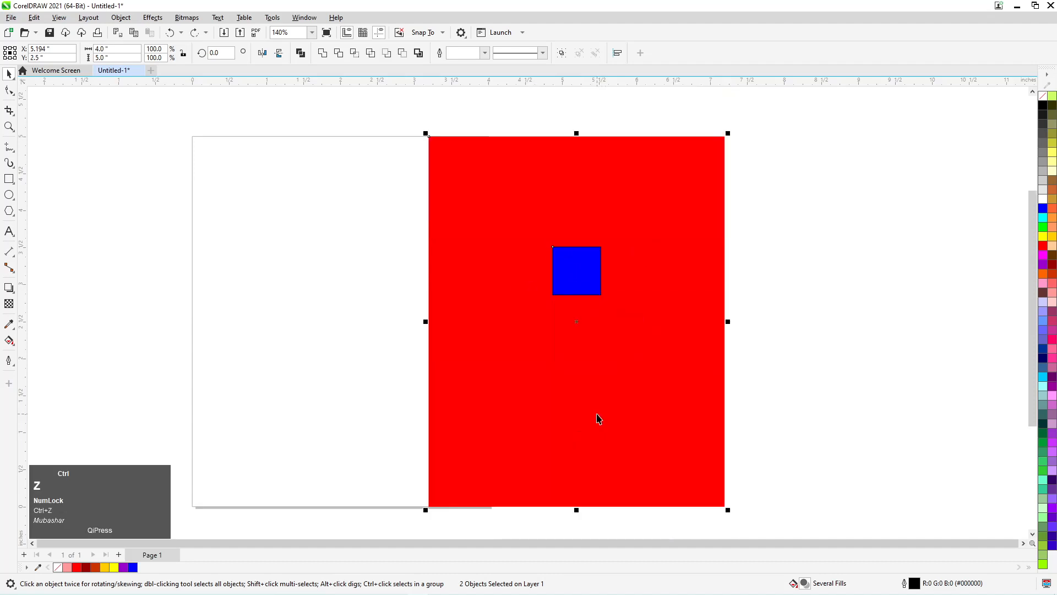
key("ctrl+z")
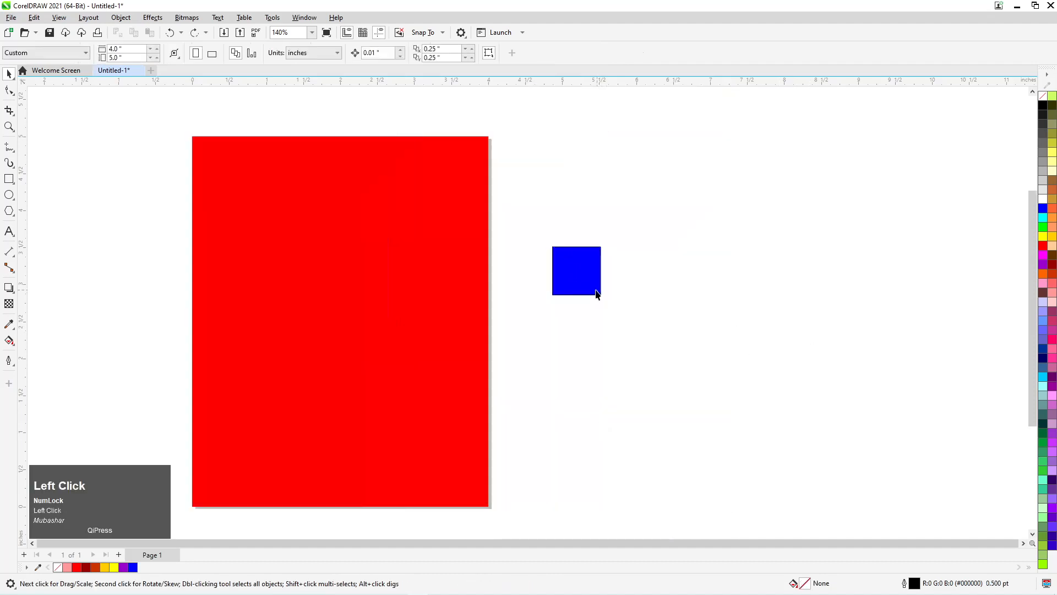
Select the blue square first and the red rectangle last, and center the square horizontally and vertically in the rectangle
left_click(590, 287)
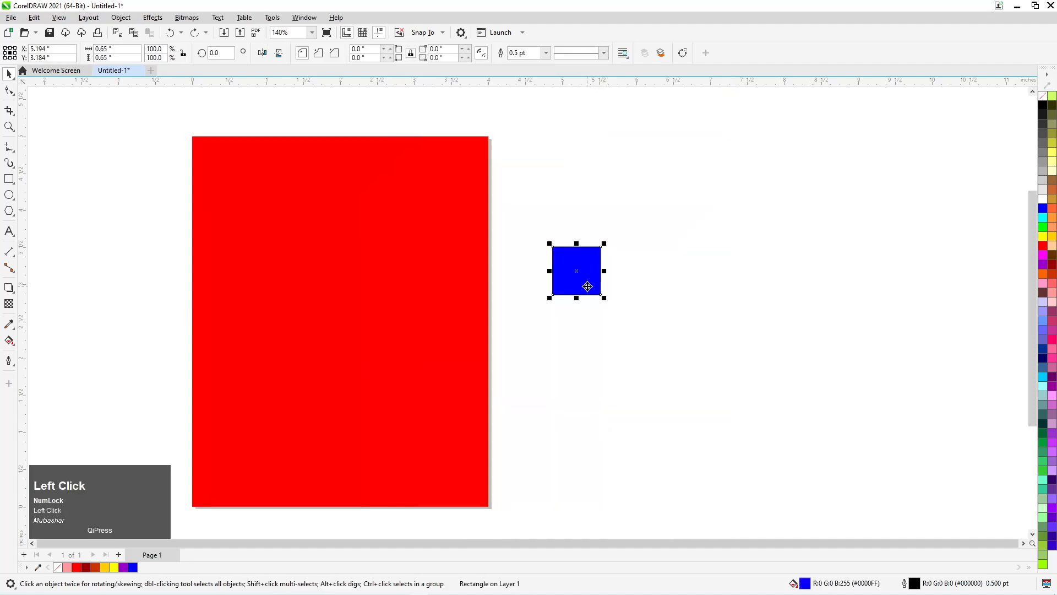
left_click(339, 255, "shift")
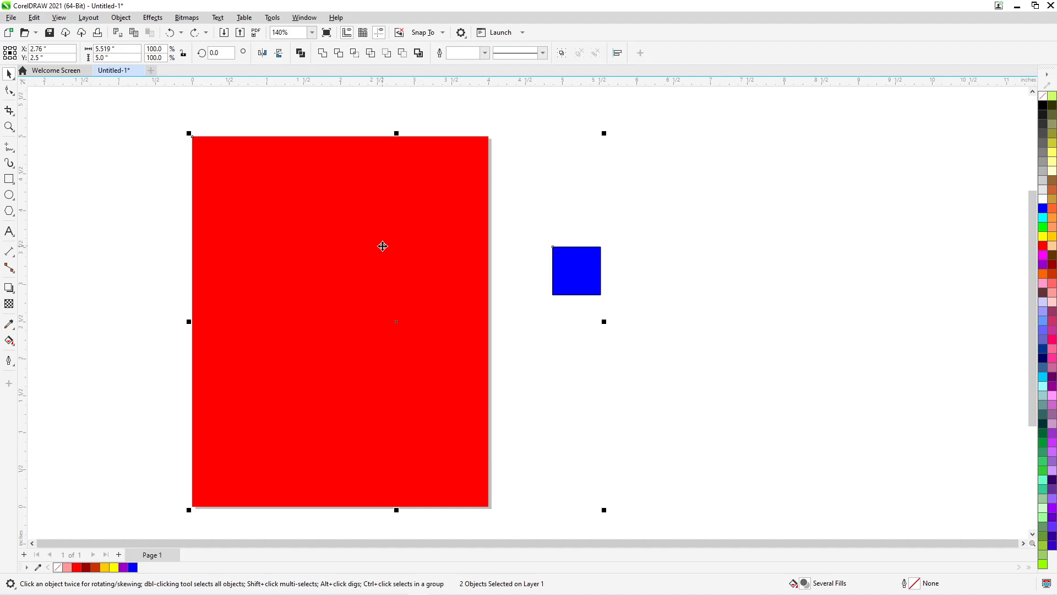
key("c")
key("e")
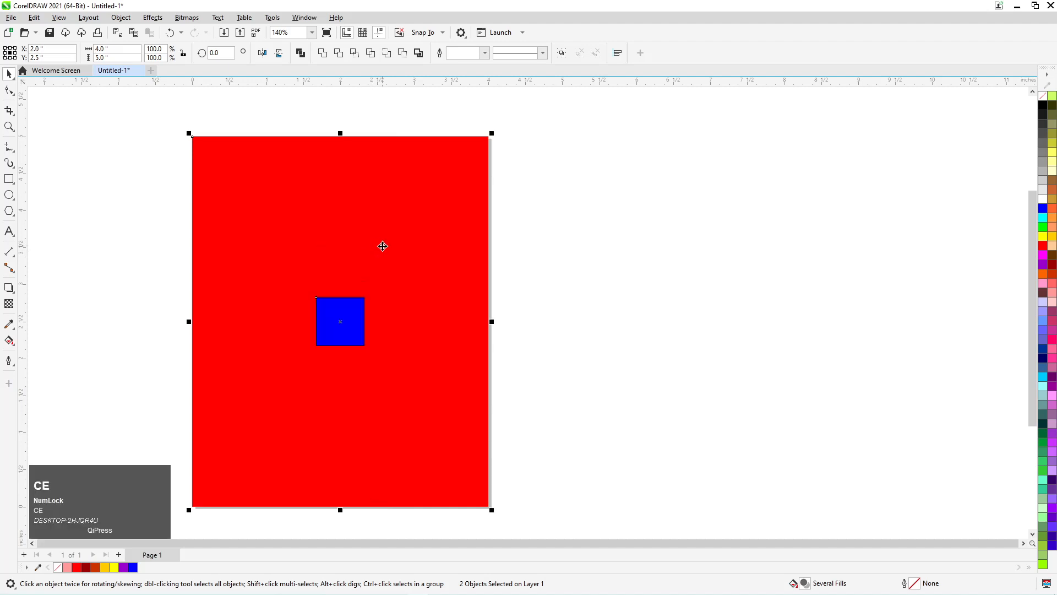
Align the blue square to the red rectangle's top, bottom and right edges in turn, finishing in its bottom-right corner
key("t")
key("b")
key("r")
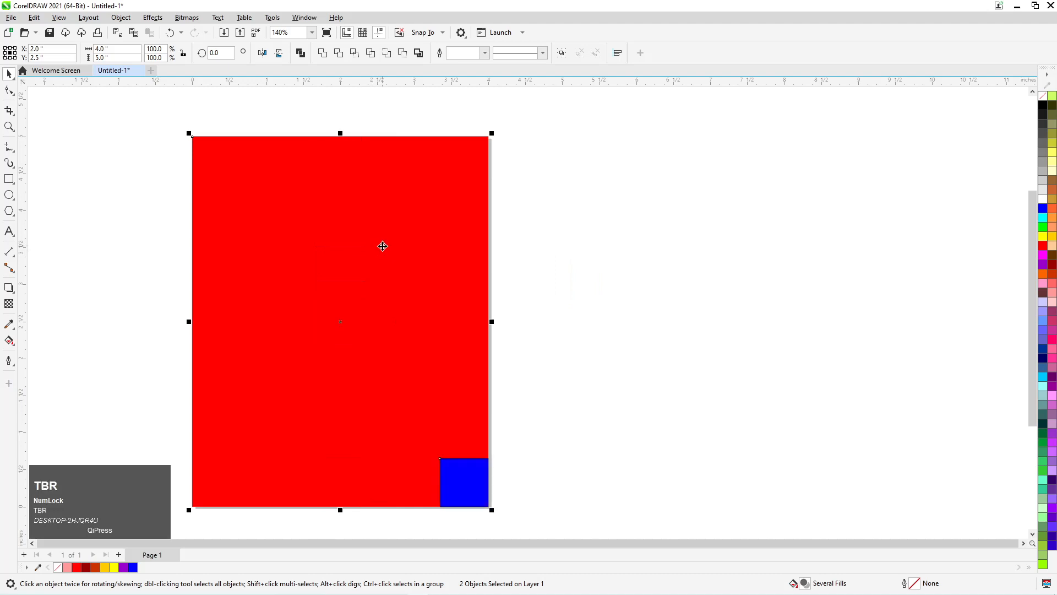
Fill the blue square with yellow and move it outside the red rectangle's right edge, to about X 5.69, Y 3.35 inches
left_click(125, 207)
left_click_drag(573, 377, 379, 546)
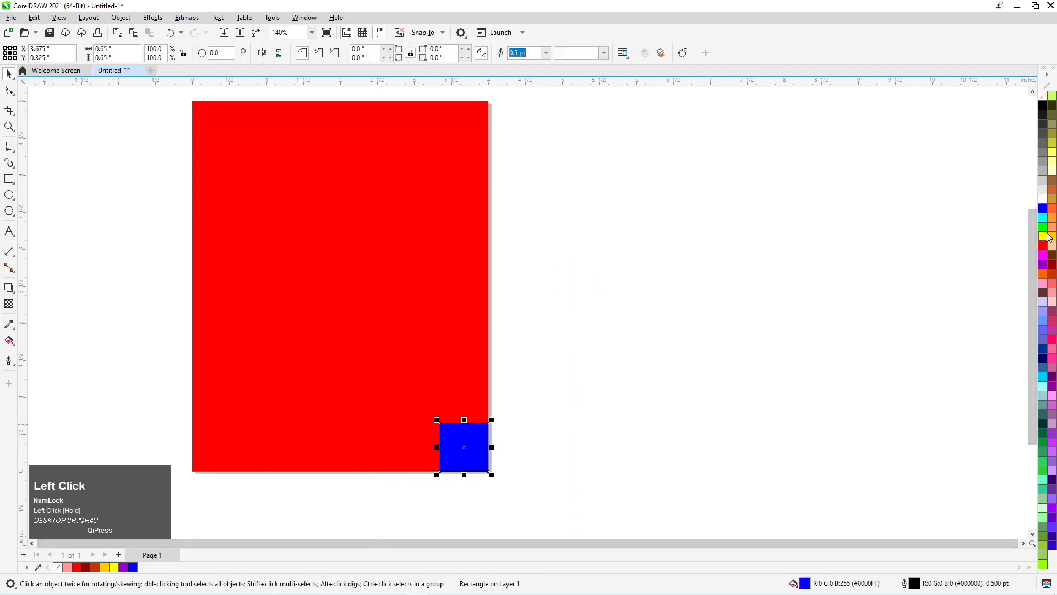
left_click(1045, 238)
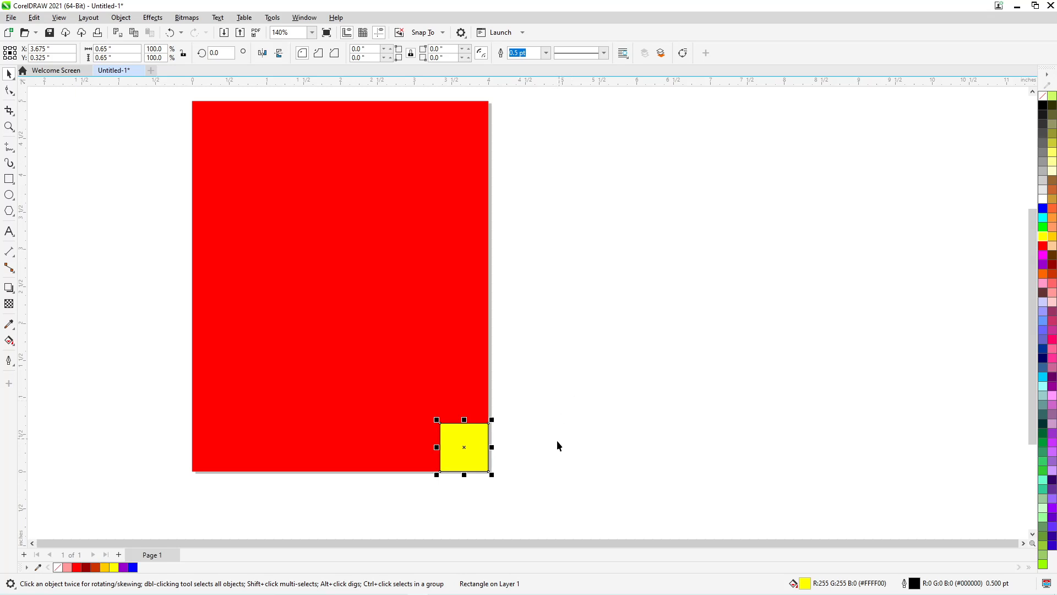
left_click_drag(465, 446, 562, 369)
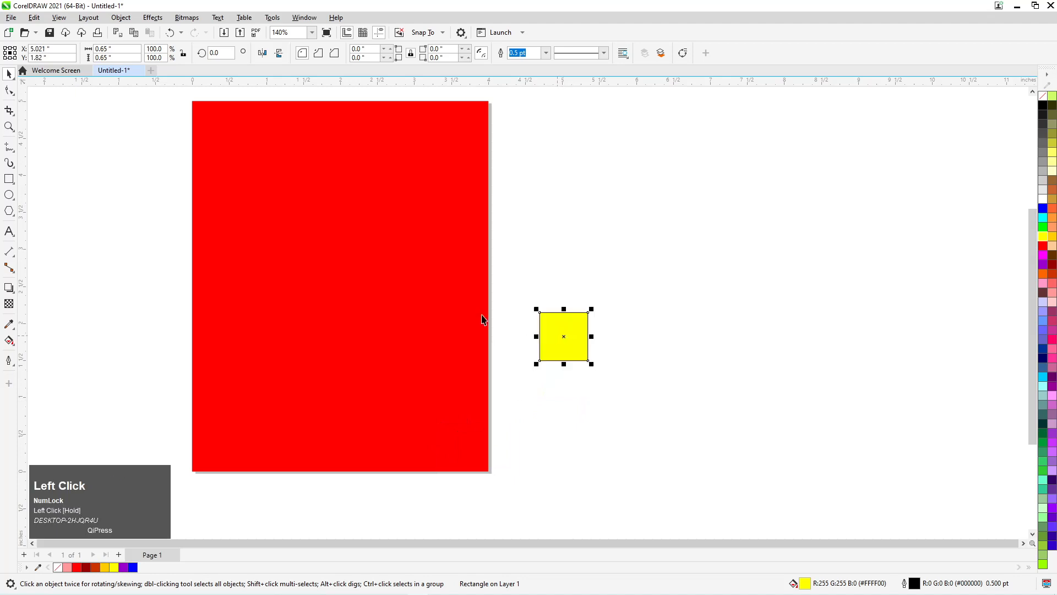
scroll(386, 280, "down", 3)
scroll(370, 258, "up", 1)
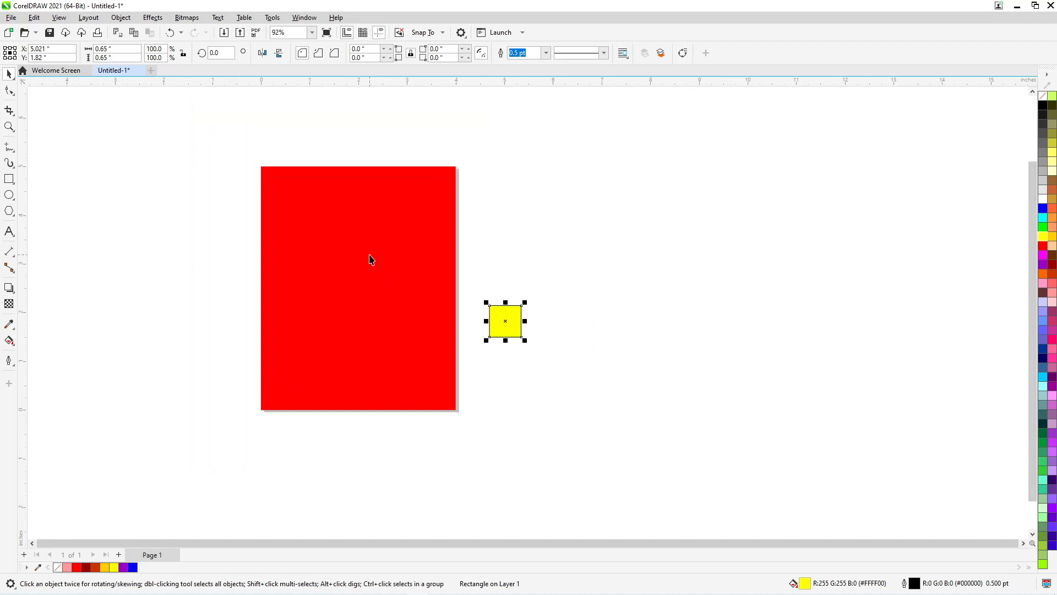
left_click_drag(507, 329, 541, 257)
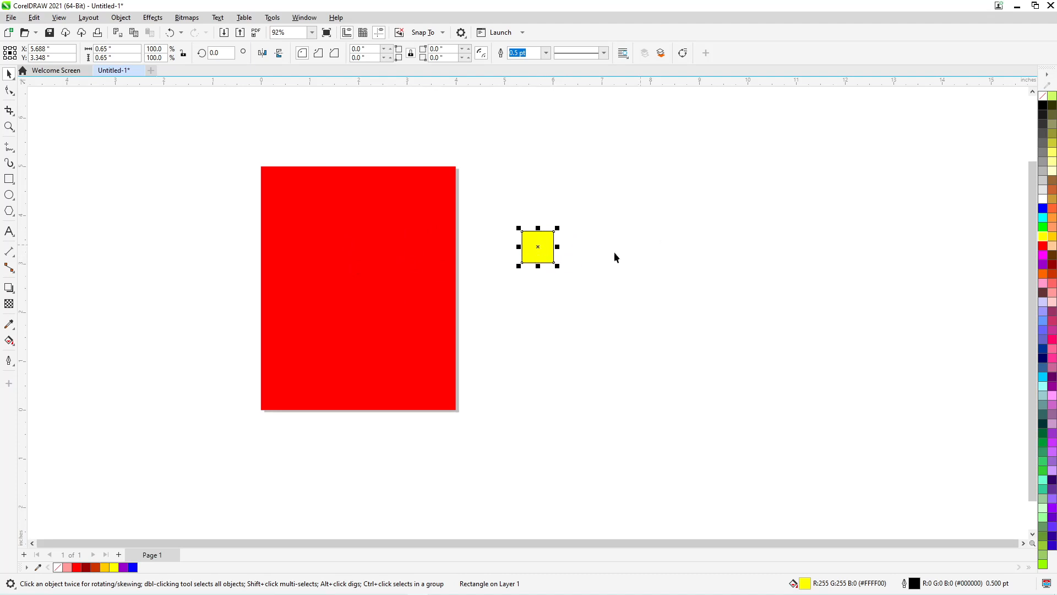
Move the yellow square straight down beside the red rectangle, to about Y 2.81 inches
left_click(342, 250)
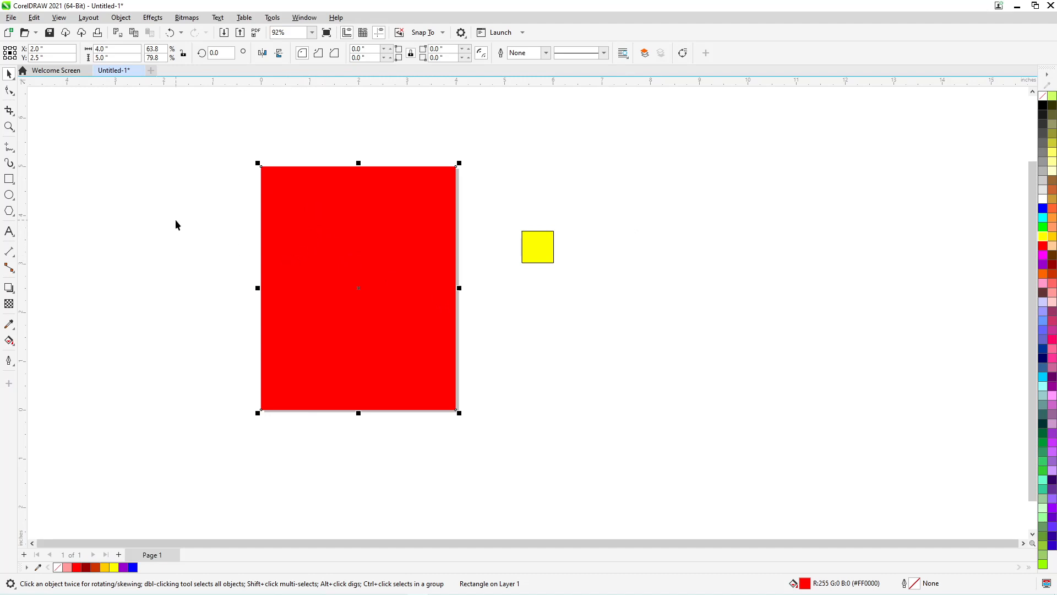
scroll(188, 255, "up", 3)
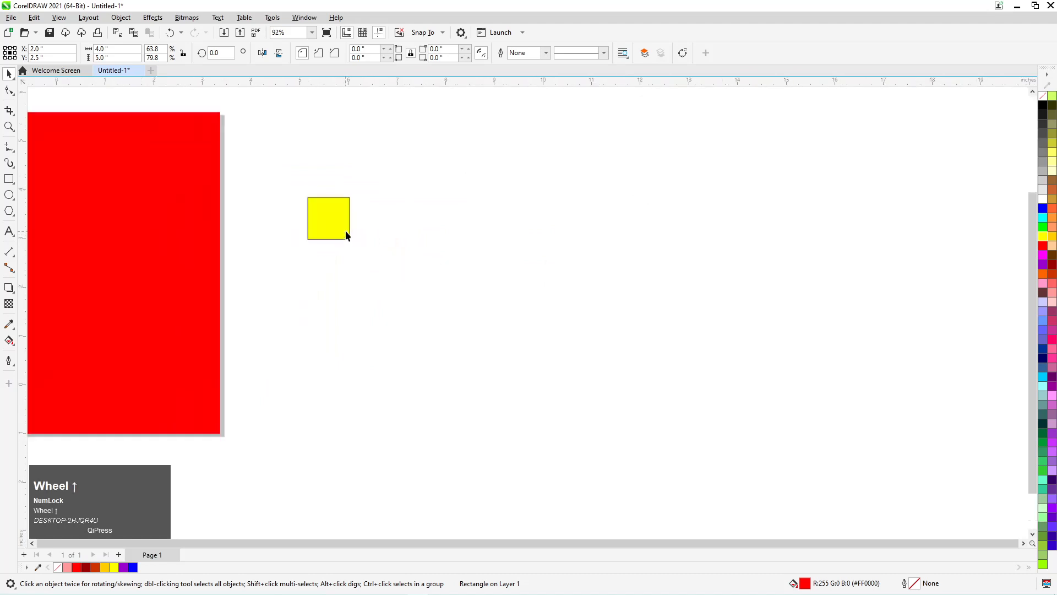
scroll(346, 235, "up", 2)
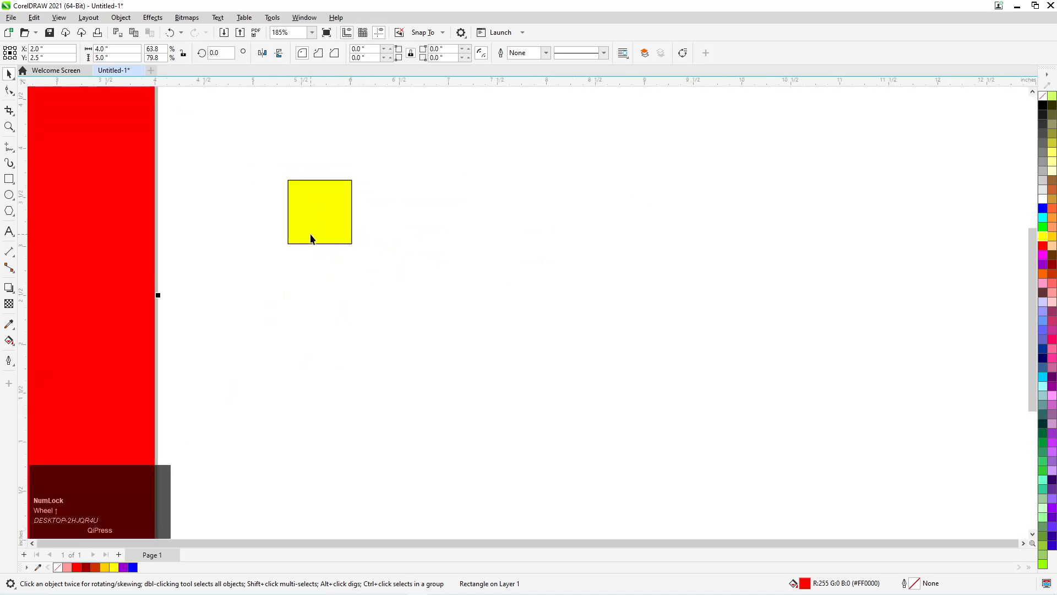
left_click_drag(322, 213, 321, 265)
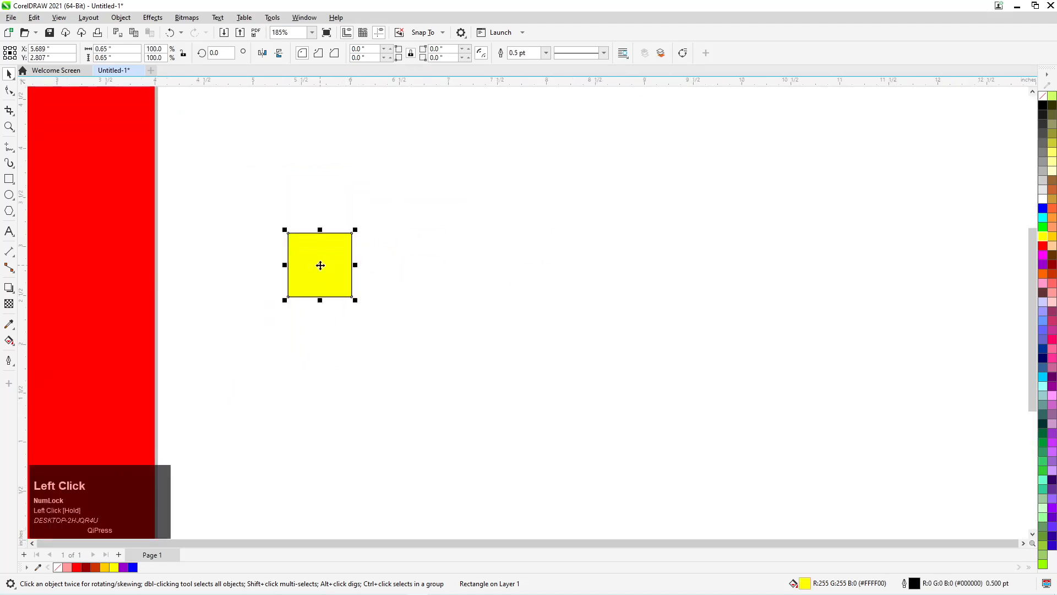
scroll(320, 266, "up", 1)
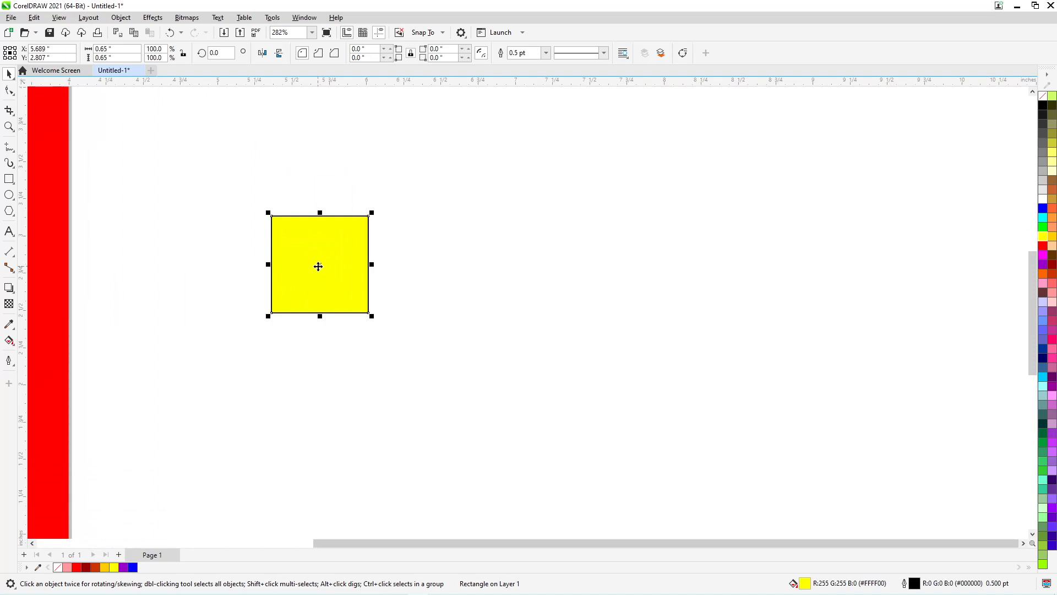
Make three copies of the yellow square in a row beside it, placing the last at about X 9.10, Y 2.84 inches
scroll(318, 266, "down", 2)
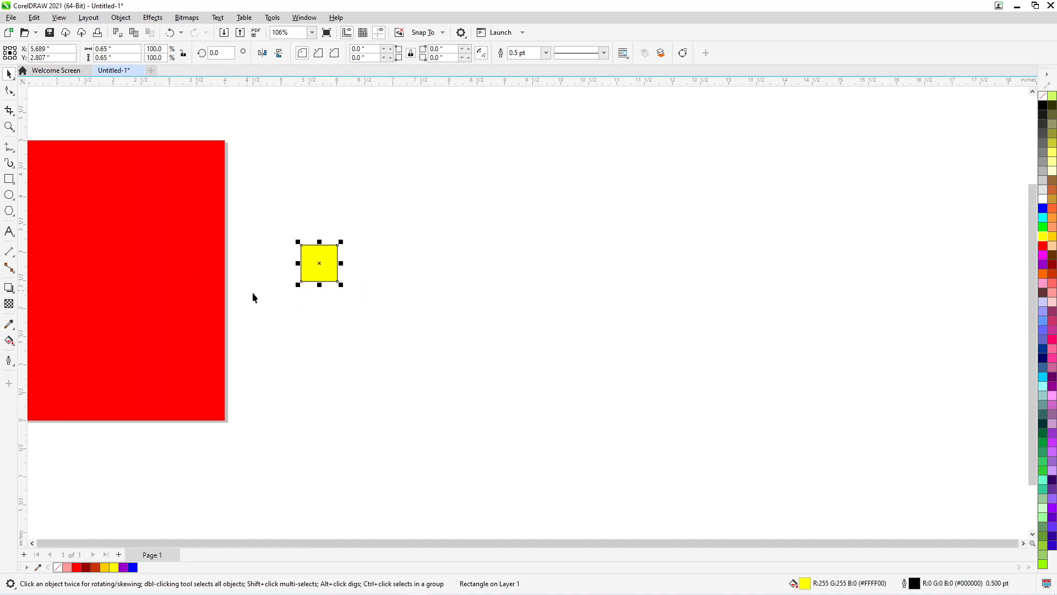
scroll(318, 311, "up", 1)
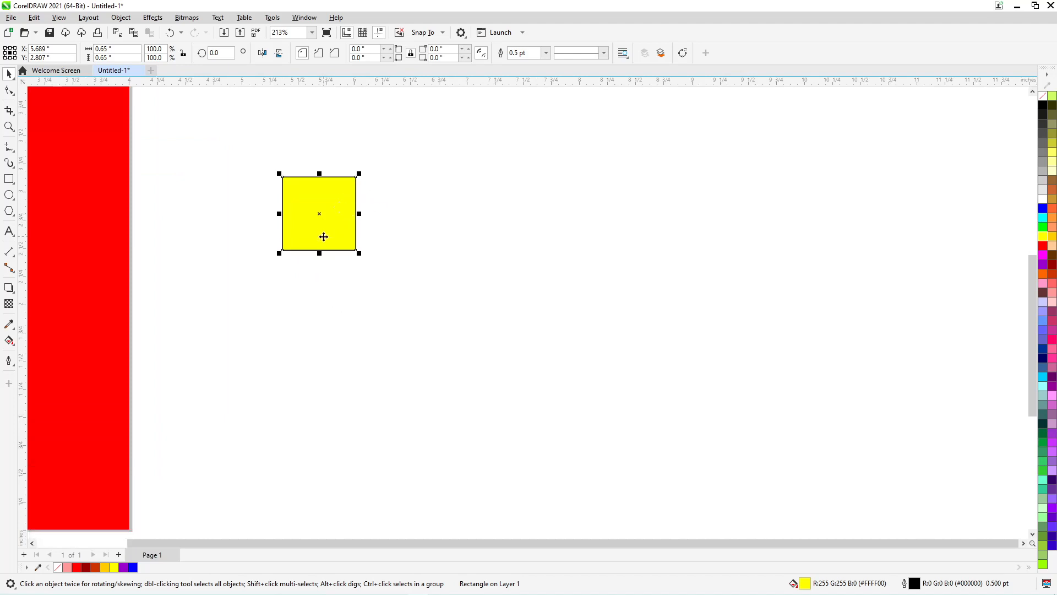
left_click(338, 320)
left_click_drag(312, 227, 456, 248)
right_click(455, 248, "shift")
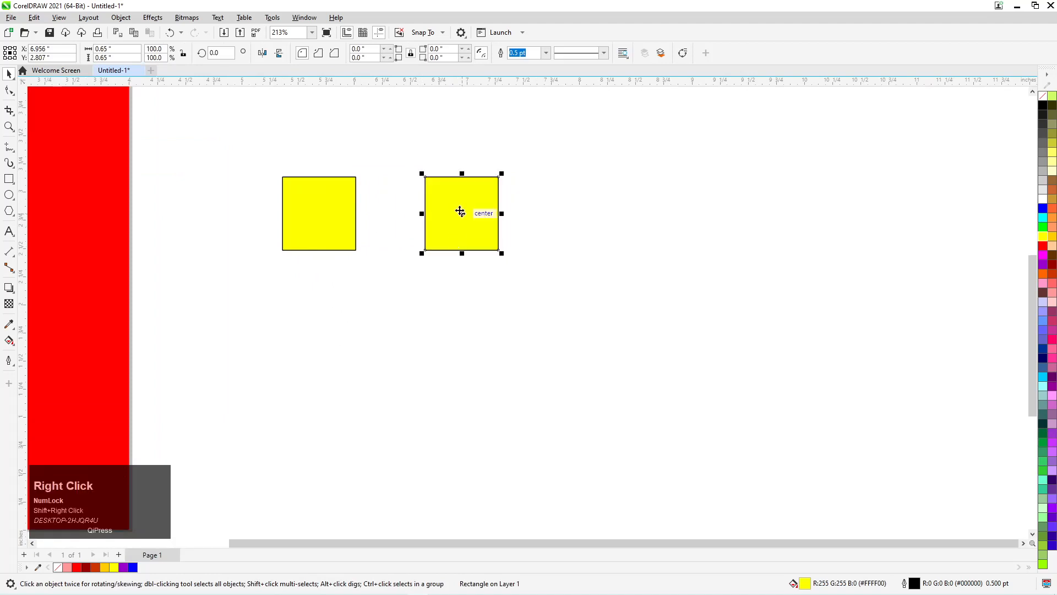
left_click_drag(455, 197, 701, 198)
right_click(587, 199)
right_click(701, 199)
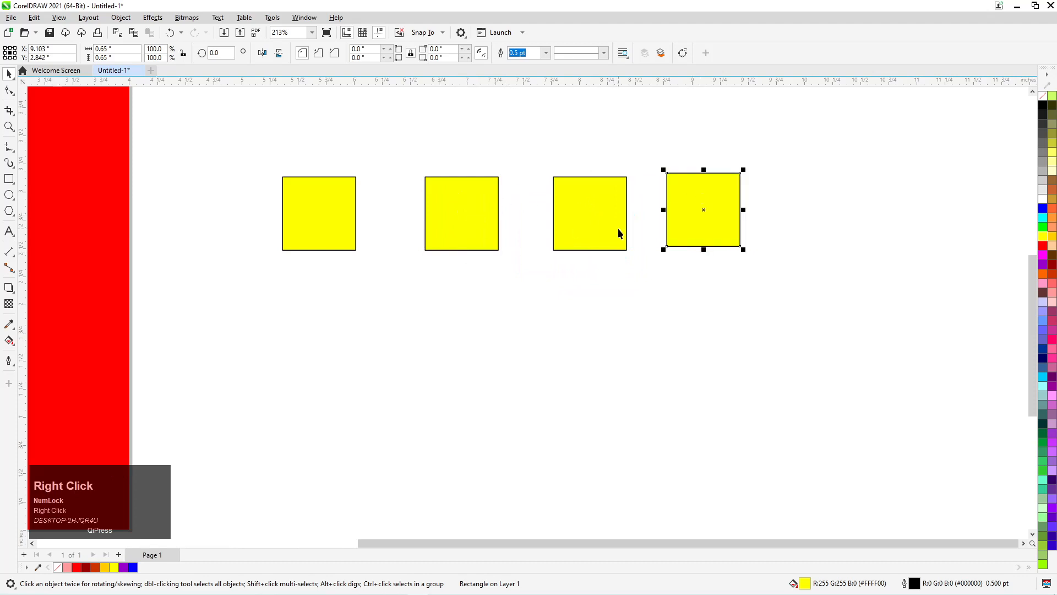
Stagger the yellow squares, moving the second to about X 6.91, Y 2.53 inches and the first to about X 6.06, Y 3.03 inches
left_click_drag(617, 229, 625, 231)
left_click_drag(443, 244, 432, 270)
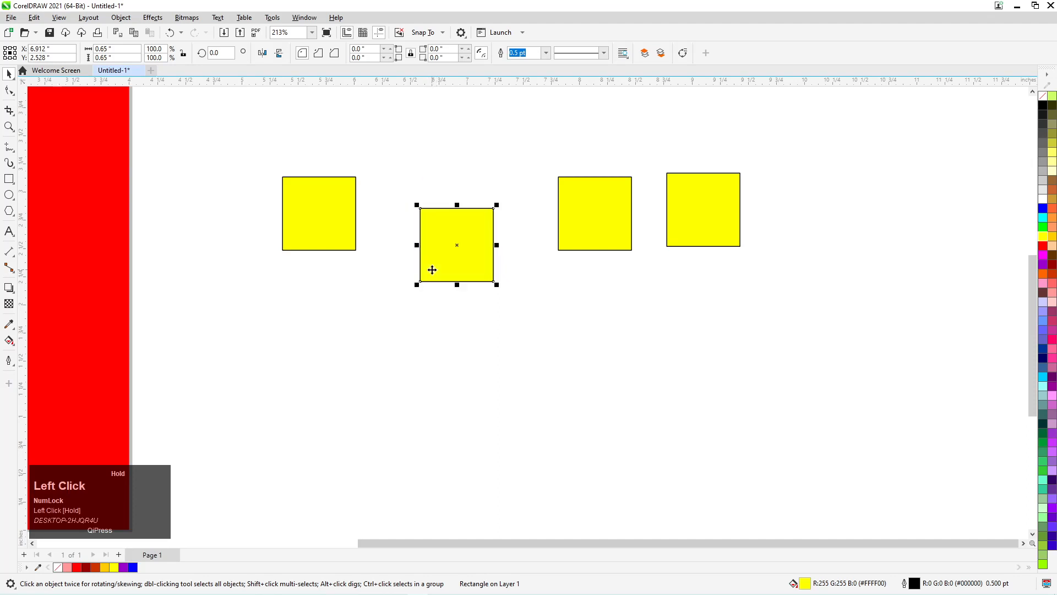
left_click_drag(346, 209, 388, 183)
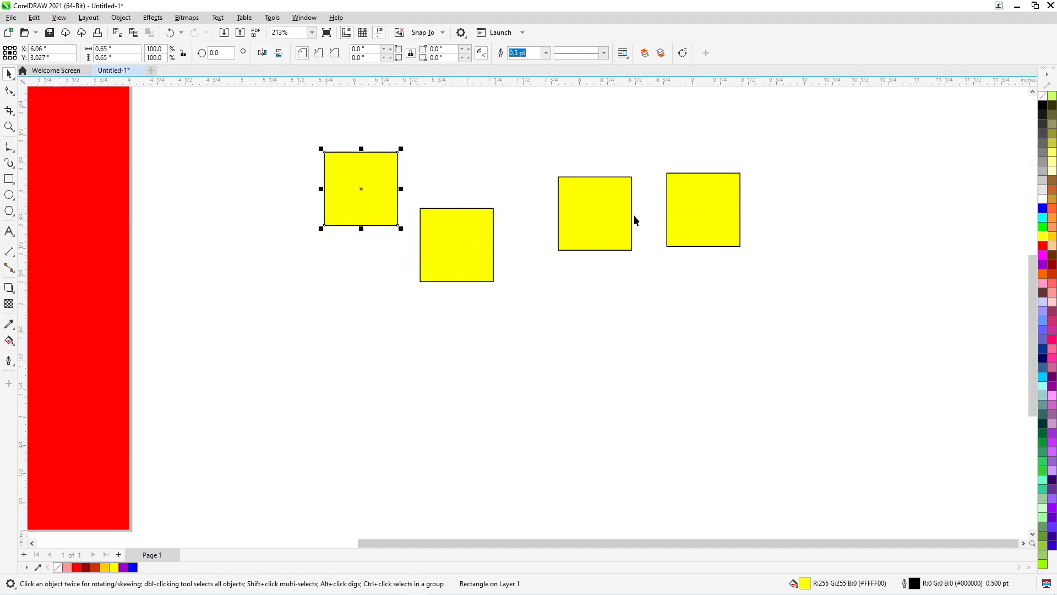
Fill the second square in the row with red and the fourth with purple
left_click(425, 233)
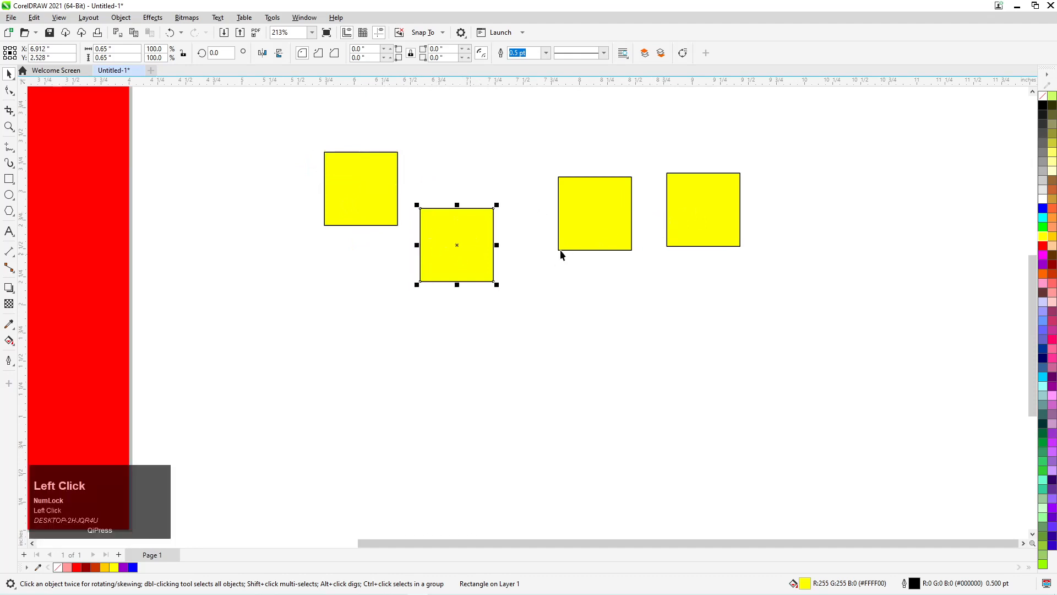
left_click(1042, 245)
left_click(717, 190)
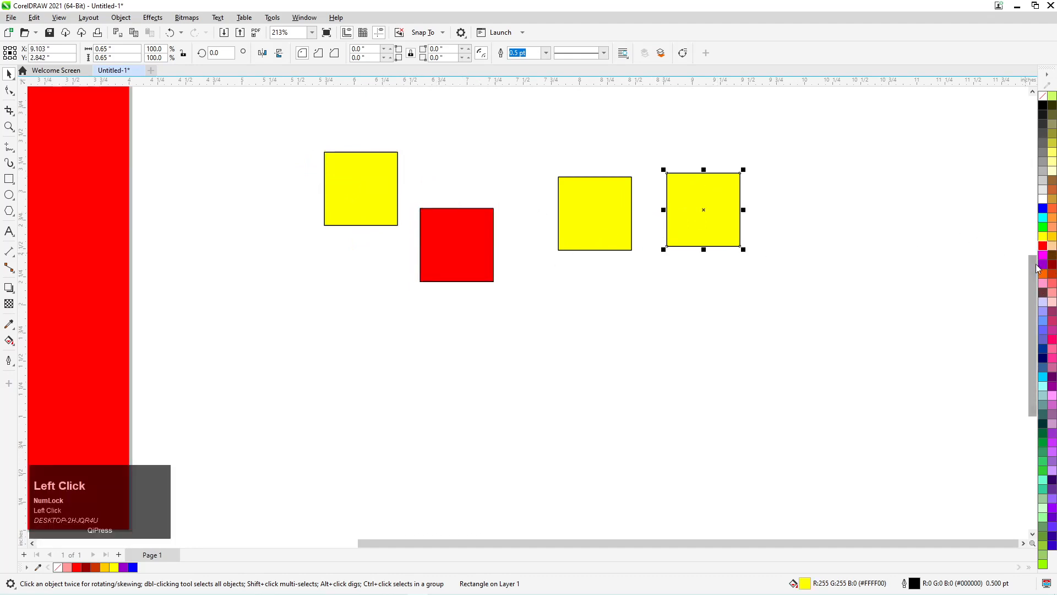
left_click(1042, 265)
Select all four small squares and remove their outlines
left_click_drag(868, 142, 411, 287)
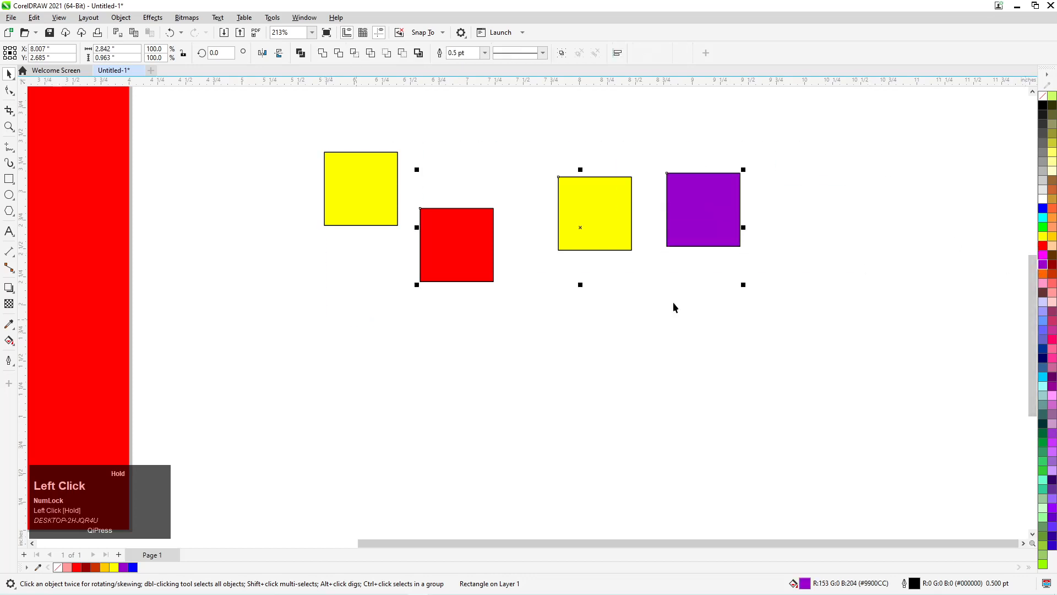
left_click_drag(255, 125, 602, 291)
right_click(1043, 96)
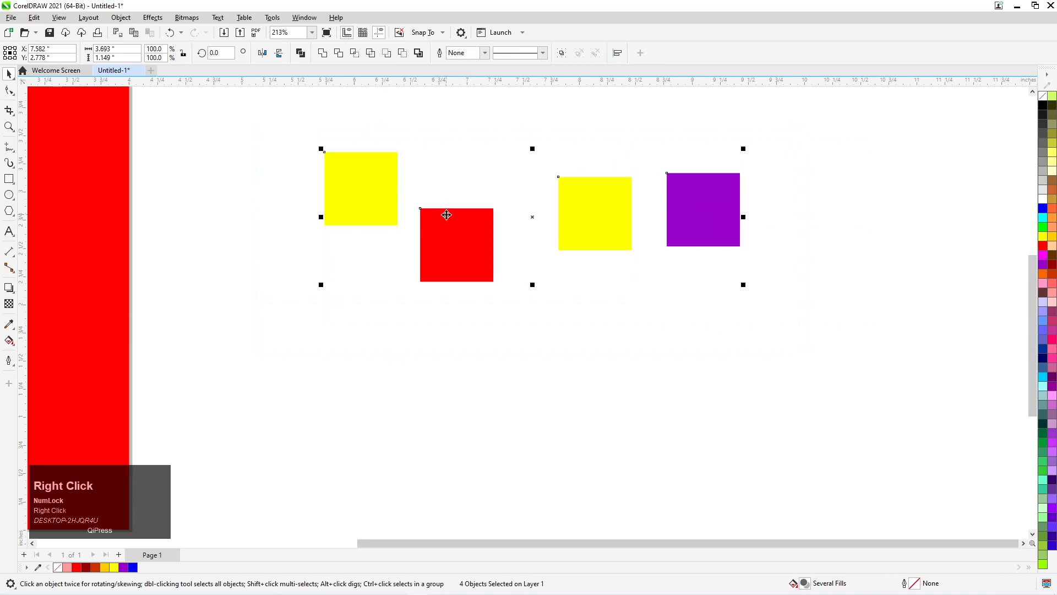
Fill the first square in the row with blue
left_click(416, 211)
left_click(370, 168)
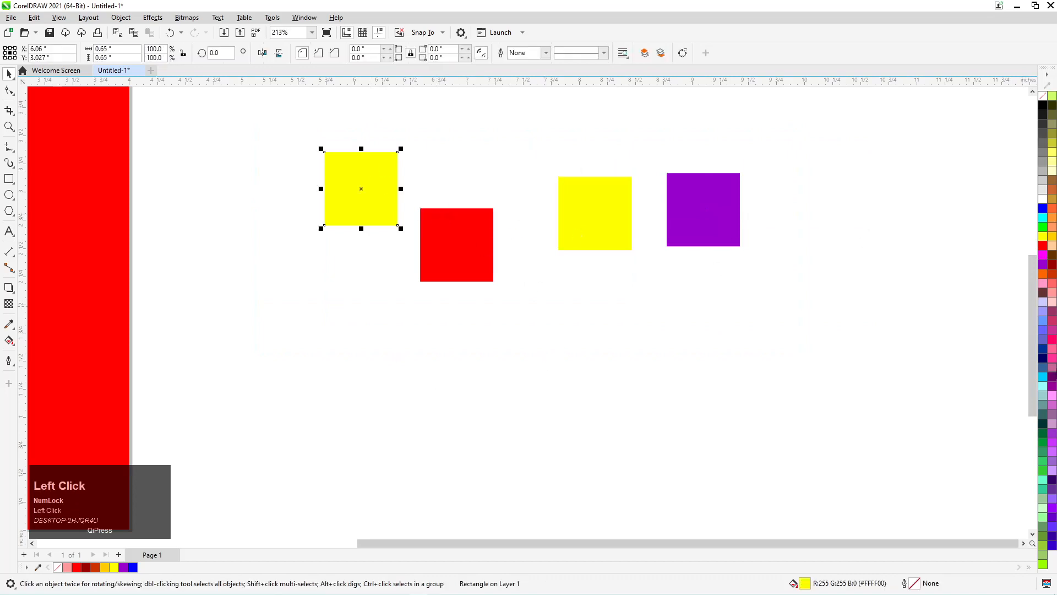
left_click(1043, 359)
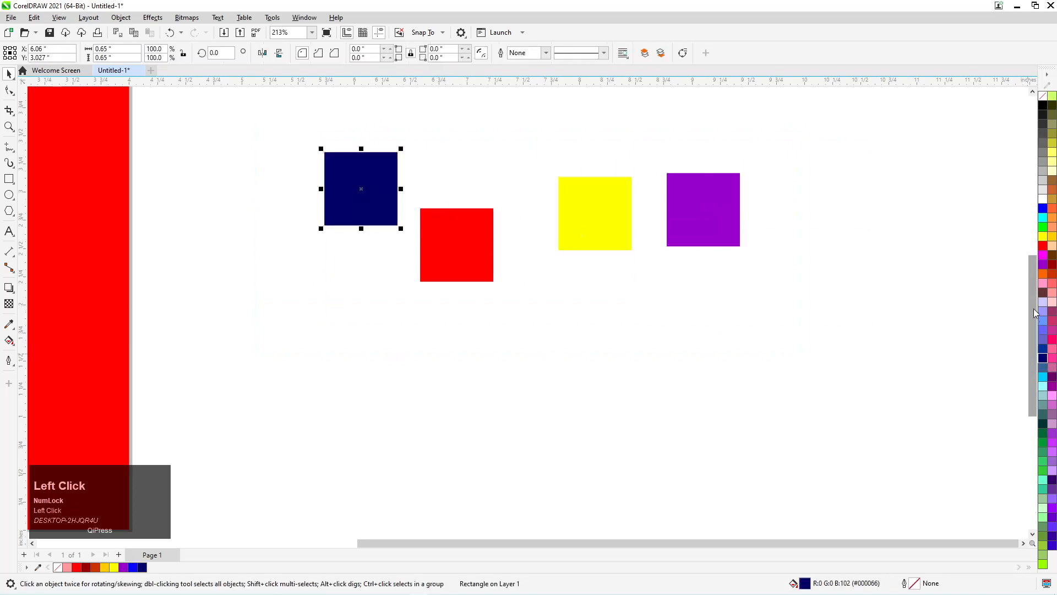
left_click(1043, 208)
Select all four squares, try Align Top and undo it, and align their centers vertically instead
left_click_drag(287, 132, 795, 293)
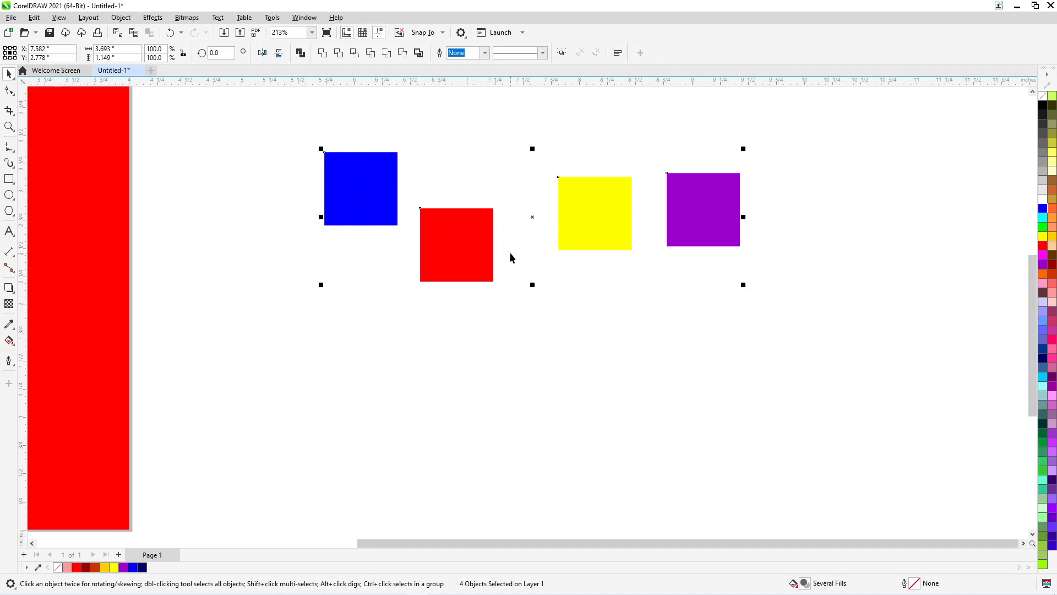
key("t")
key("ctrl+z")
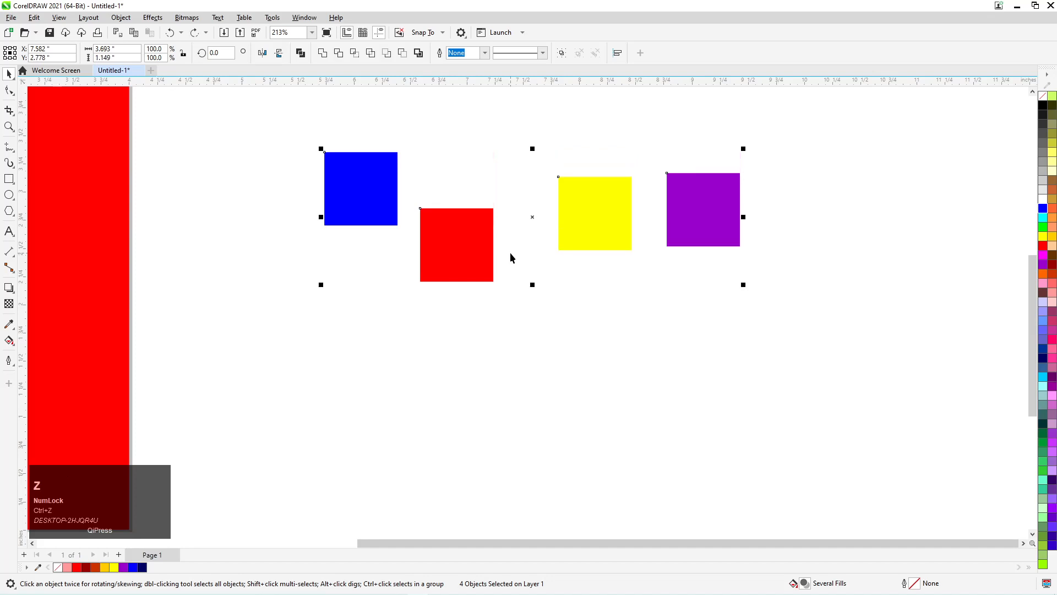
key("e")
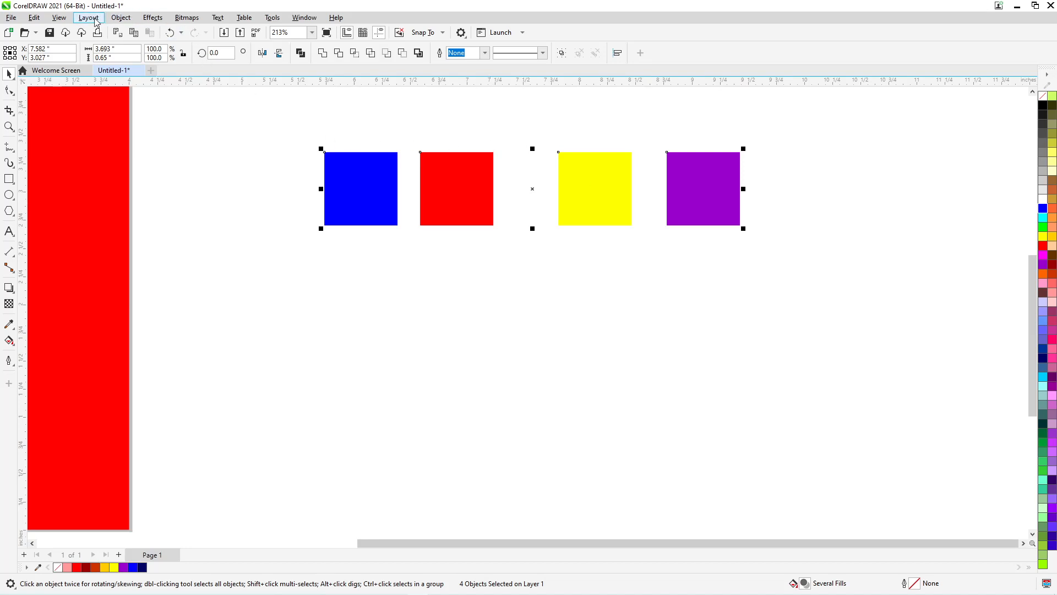
Open the Align and Distribute docker, close and reopen it, and dock it beside the color palette
left_click(124, 18)
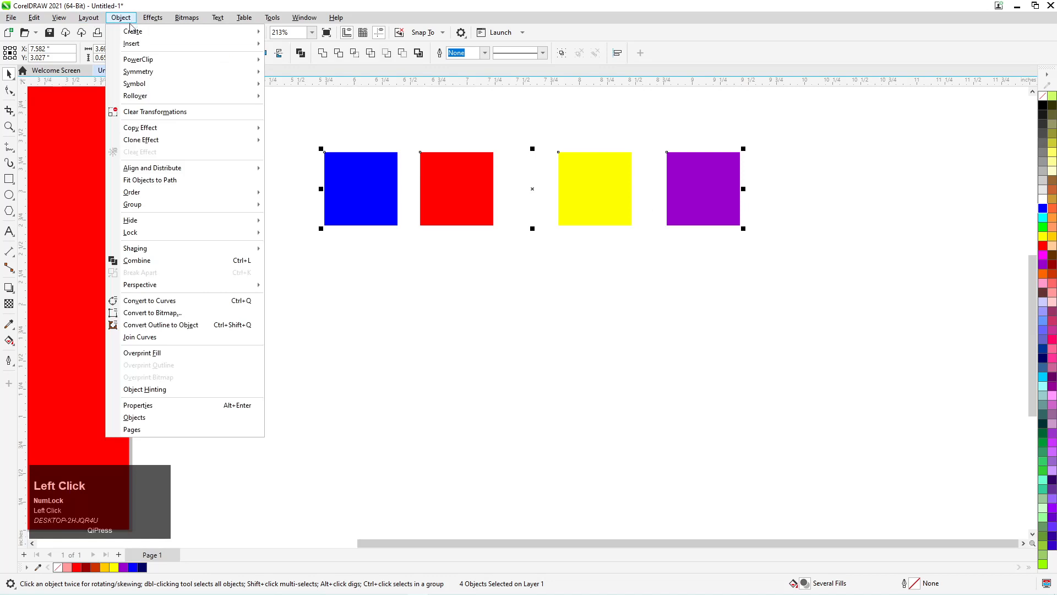
mouse_move(161, 175)
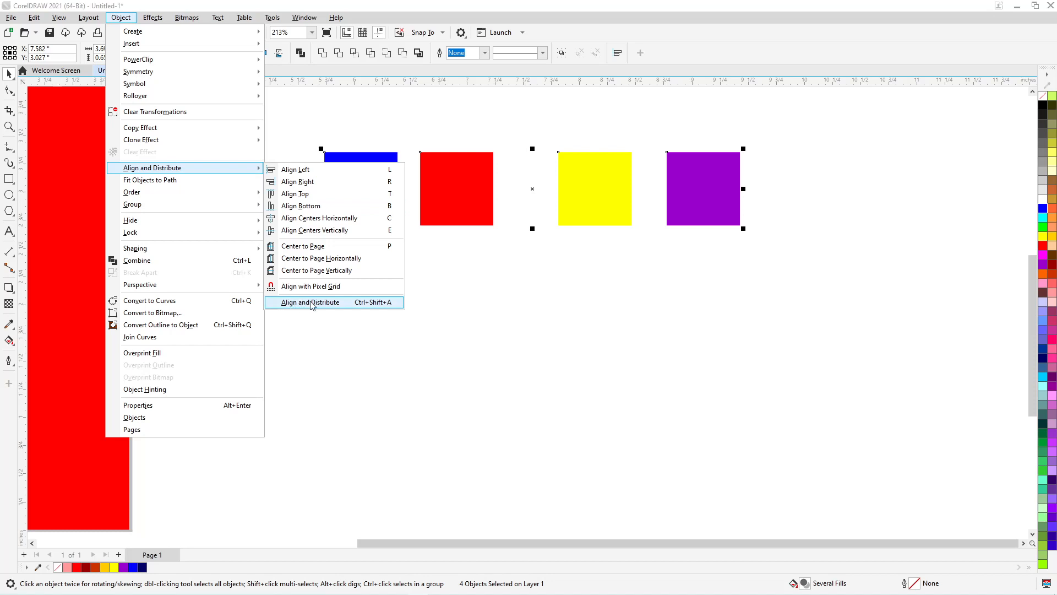
left_click(338, 303)
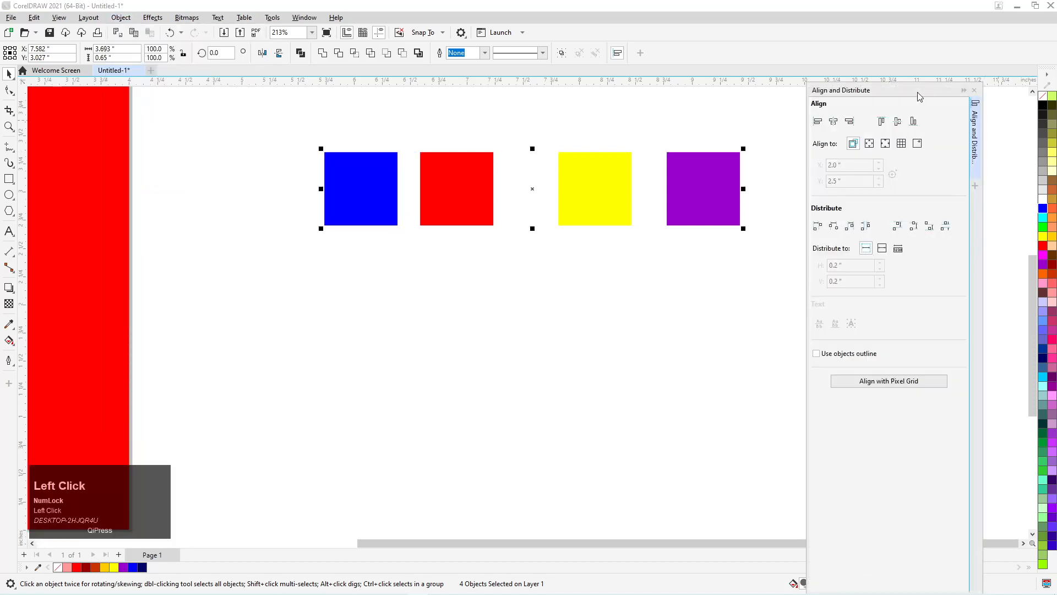
left_click(975, 91)
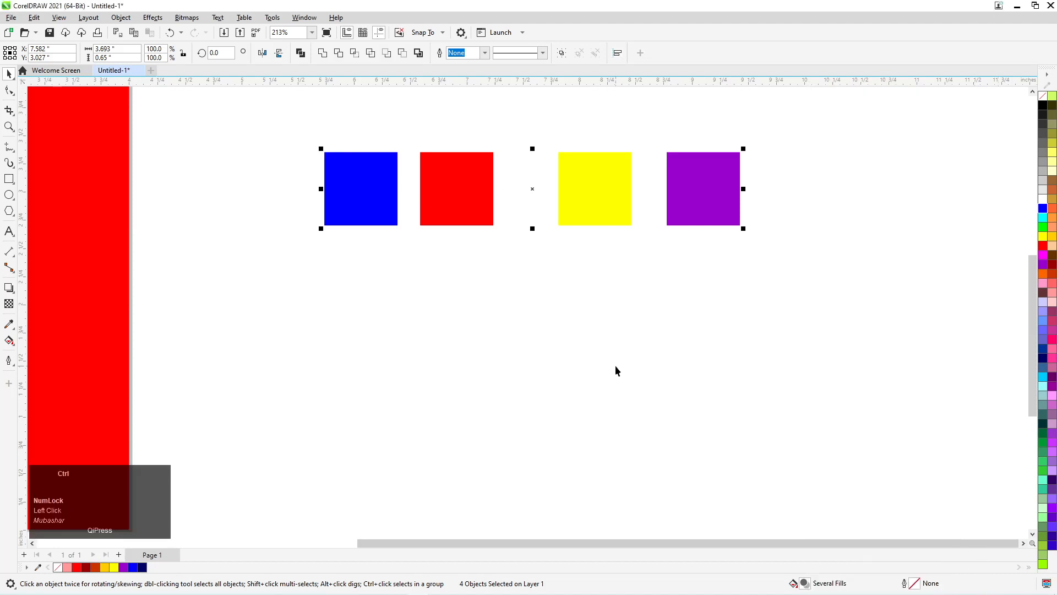
key("ctrl+shift+a")
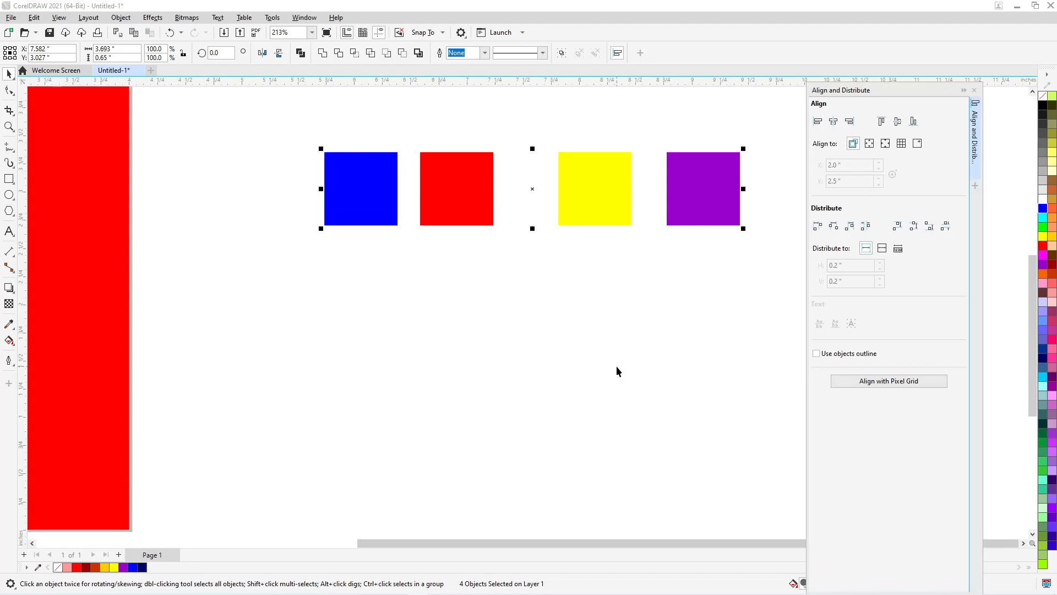
mouse_move(878, 91)
left_mouse_down()
mouse_move(947, 122)
mouse_move(1040, 110)
mouse_move(1026, 144)
left_mouse_up()
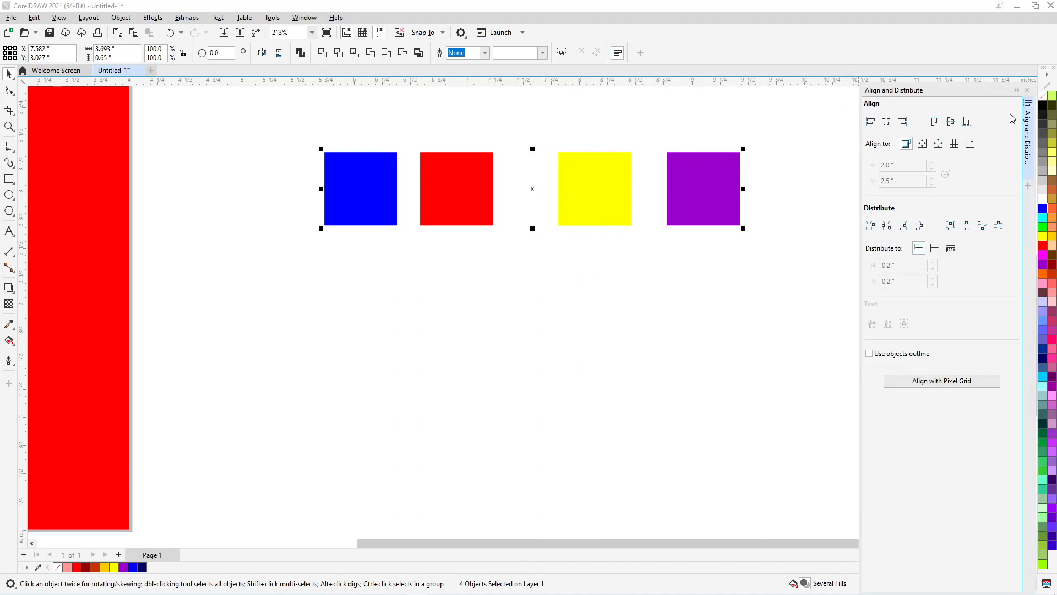
Scatter the squares, moving red and yellow well below the row, purple to about X 9.31, Y 3.02 inches and blue outward
left_click(331, 373)
left_click_drag(446, 197, 443, 435)
left_click_drag(600, 224, 612, 393)
left_click_drag(703, 213, 726, 213)
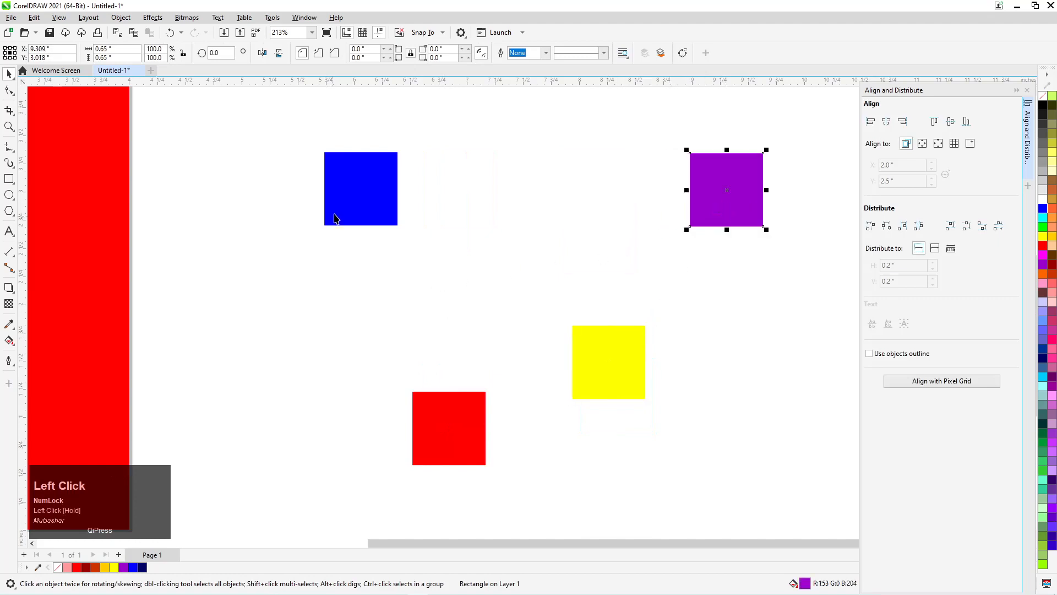
left_click_drag(334, 217, 298, 231)
Select all four scattered squares, align their centers vertically using the Align and Distribute docker, and deselect them
left_click_drag(234, 104, 810, 492)
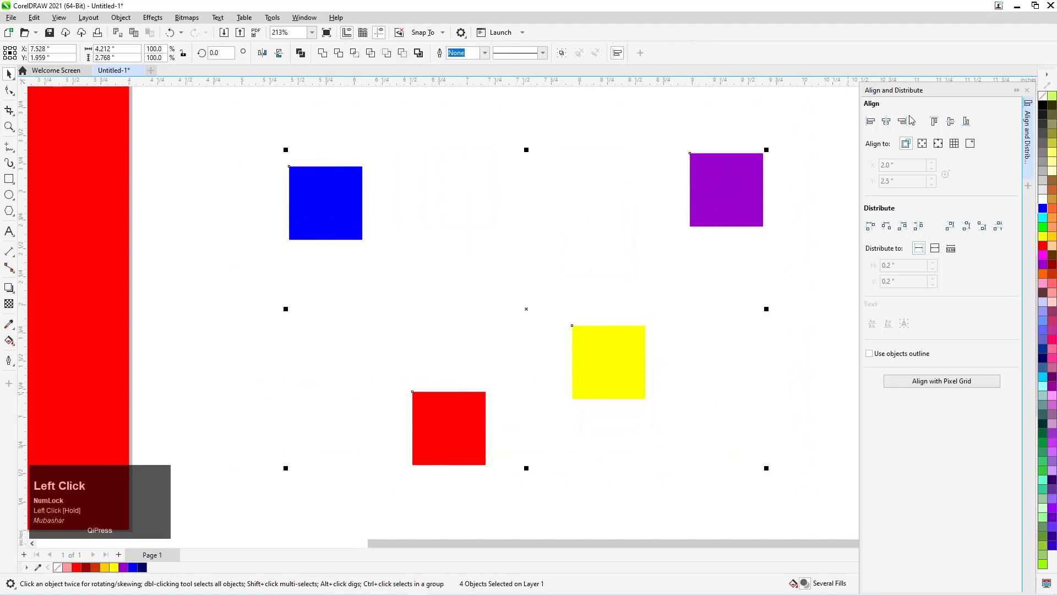
left_click(951, 122)
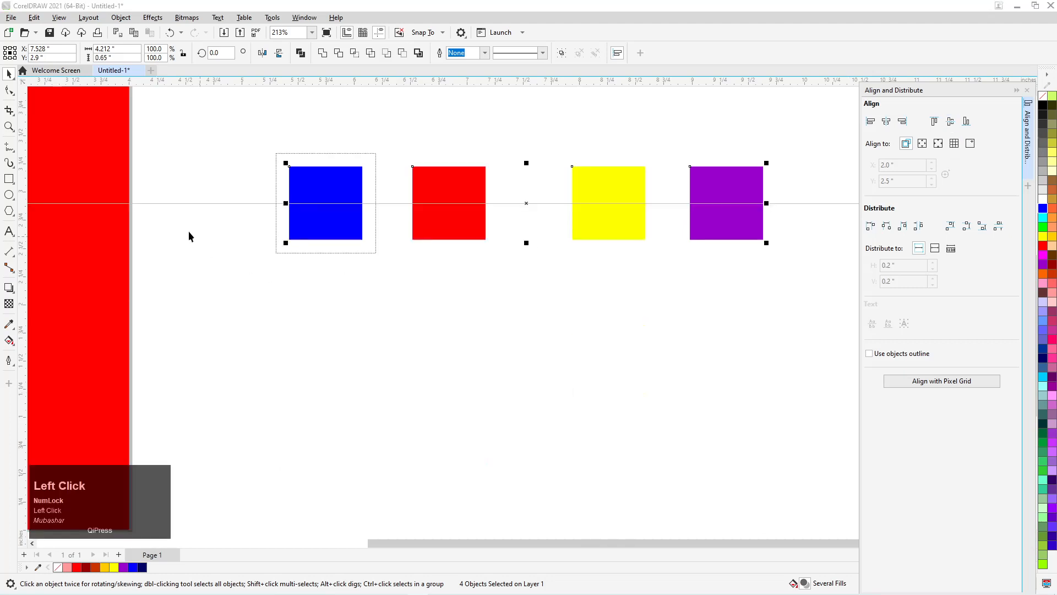
left_click(391, 399)
Move the red square below the row and the yellow square above it
left_click_drag(252, 156, 784, 339)
left_click(431, 286)
left_click_drag(449, 203, 463, 318)
left_click_drag(615, 215, 604, 135)
scroll(569, 203, "down", 2)
Select all four squares and align their top edges
left_click(457, 203)
left_click_drag(457, 203, 766, 345)
left_click(934, 121)
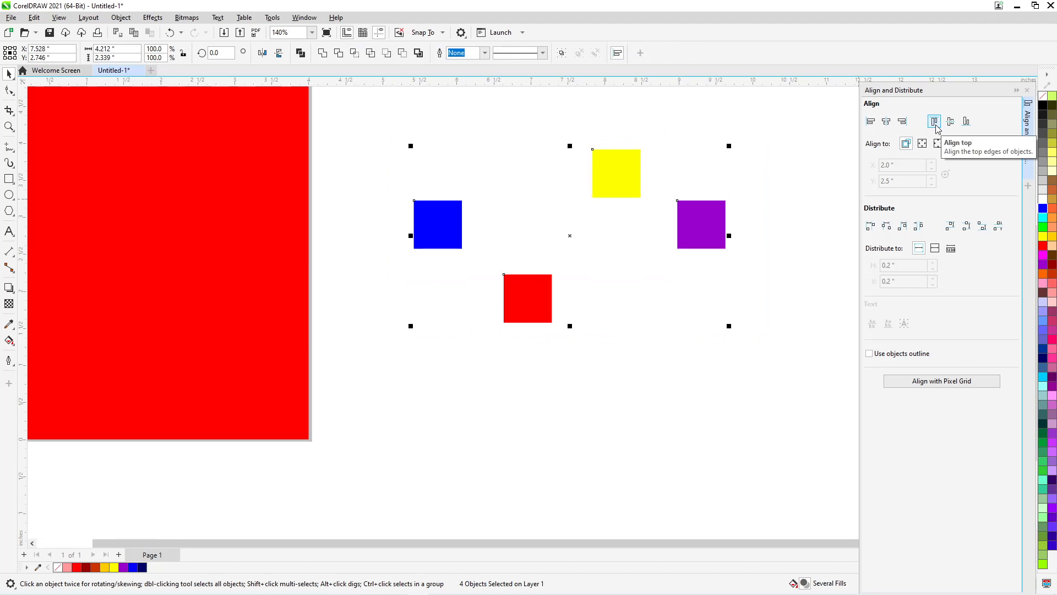
left_click(935, 122)
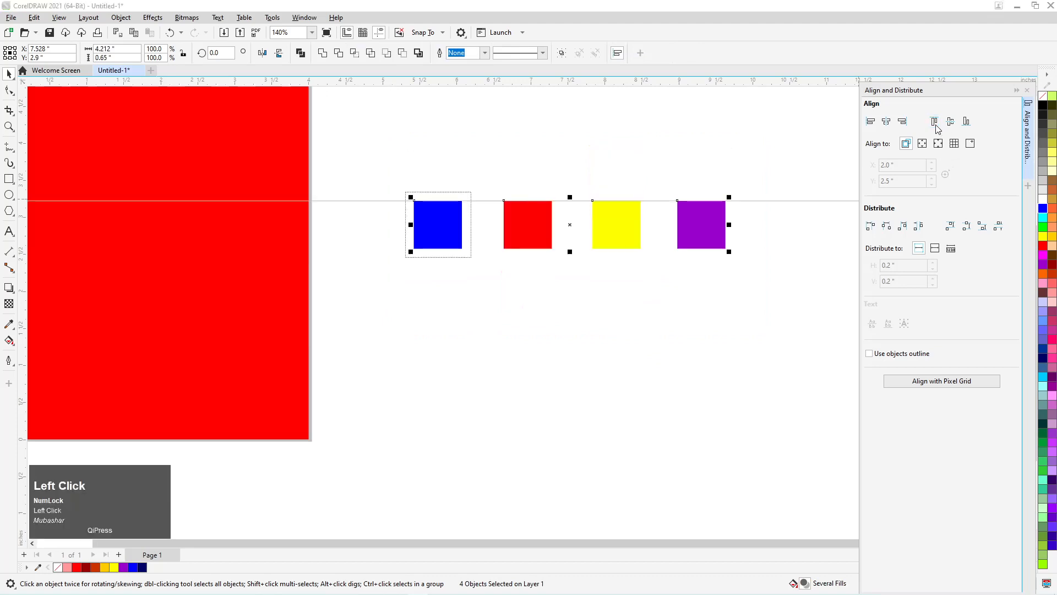
Take the red and yellow squares out of line again, red below and yellow slightly above the other two
left_click(577, 431)
left_click_drag(538, 248, 559, 357)
left_click_drag(630, 246, 560, 211)
Select all four squares, try aligning their bottom edges, and undo the alignment
left_click_drag(401, 117, 758, 437)
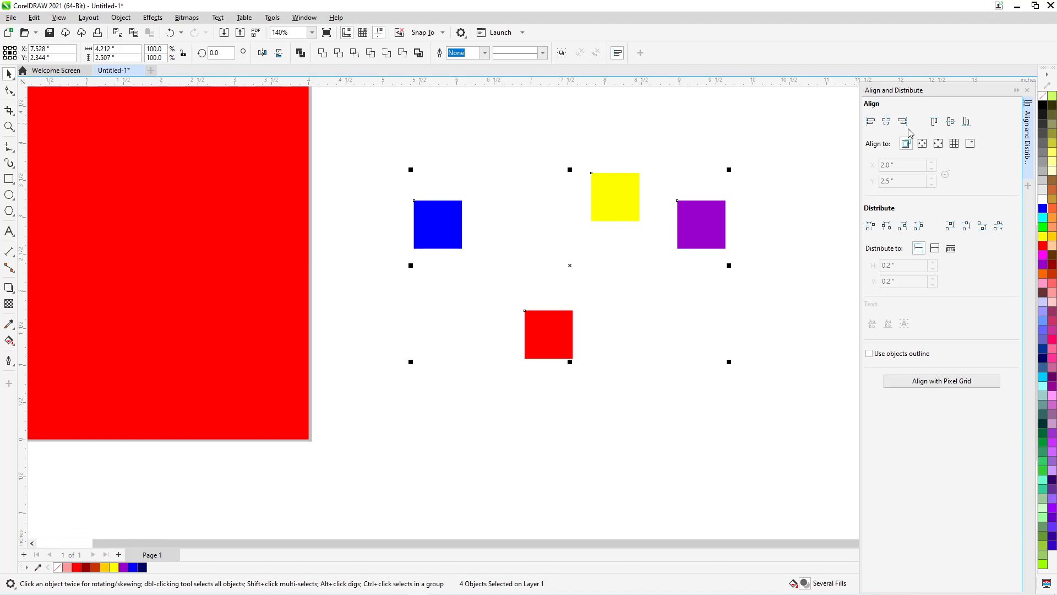
left_click(967, 122)
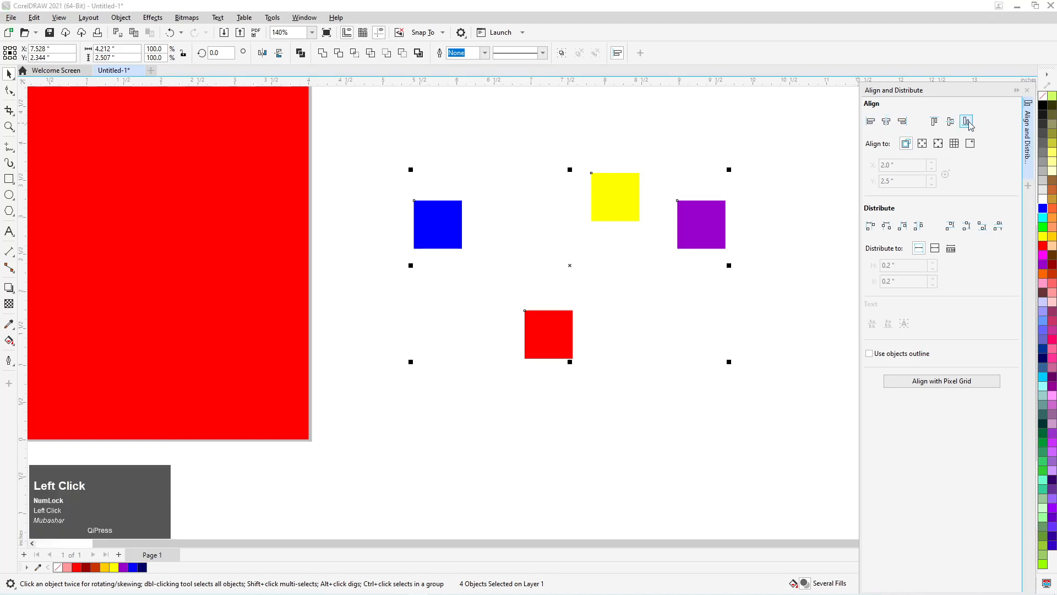
key("ctrl+z")
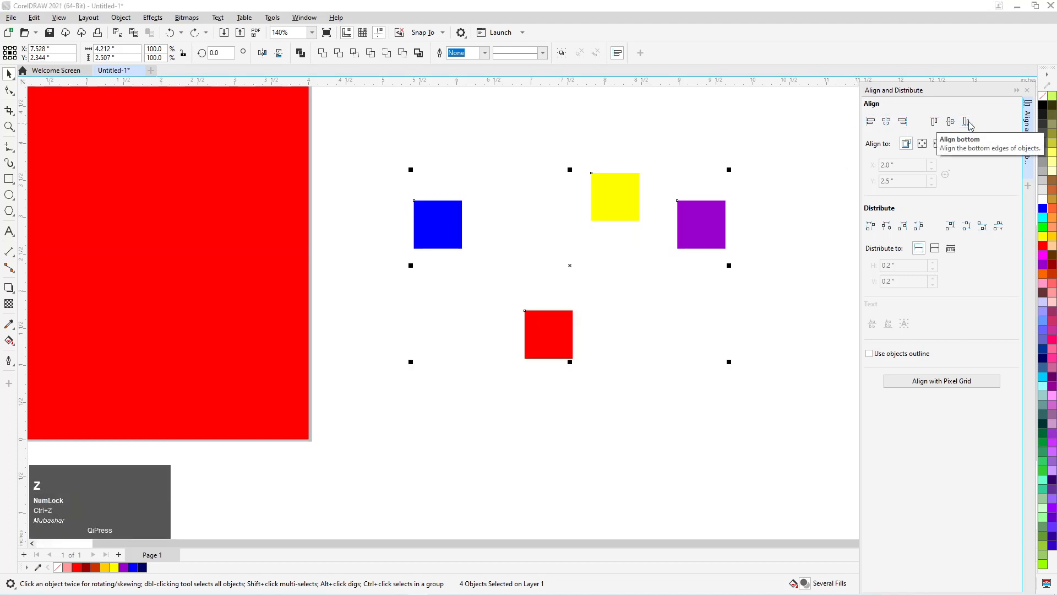
Reselect all four squares and align their centers horizontally into one column
left_click(509, 223)
left_click_drag(369, 145, 753, 393)
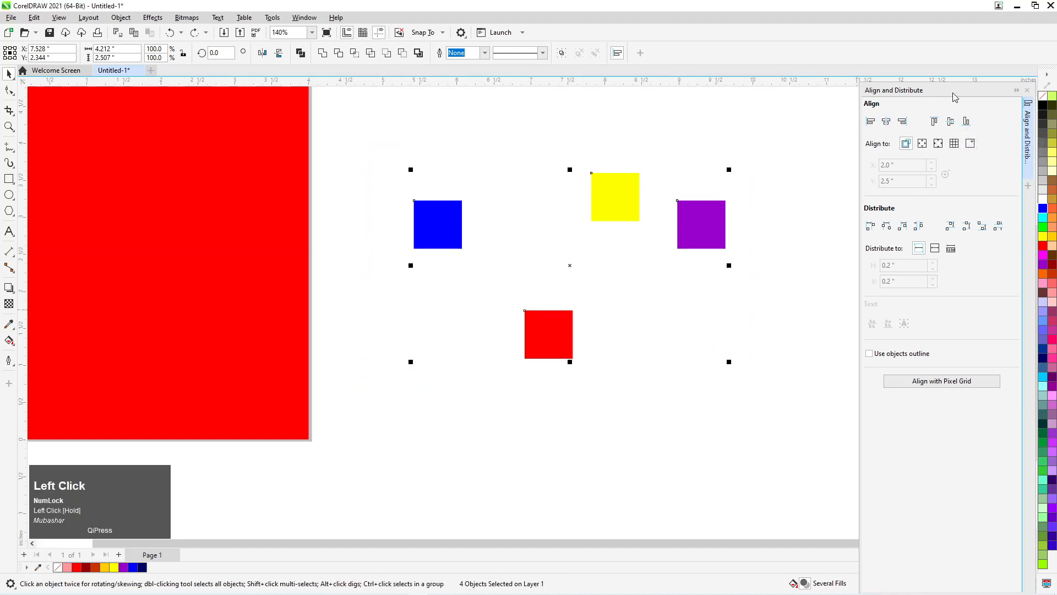
left_click(887, 122)
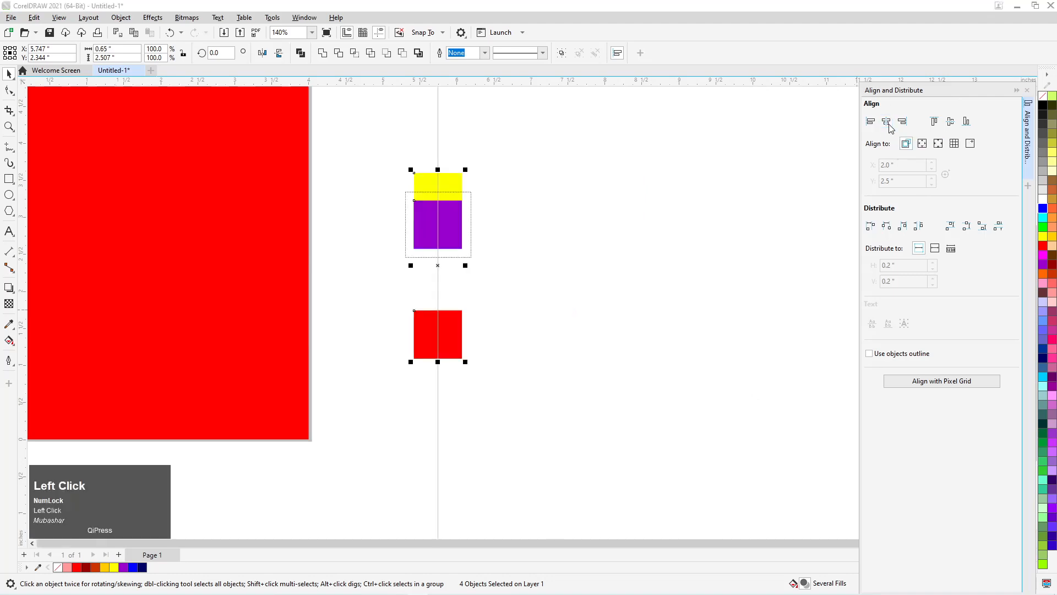
Spread the stacked squares into an uneven row of yellow, purple, blue and red, with blue at about X 7.66 and red at about X 9.13 inches
left_click(601, 359)
left_click_drag(439, 239, 440, 291)
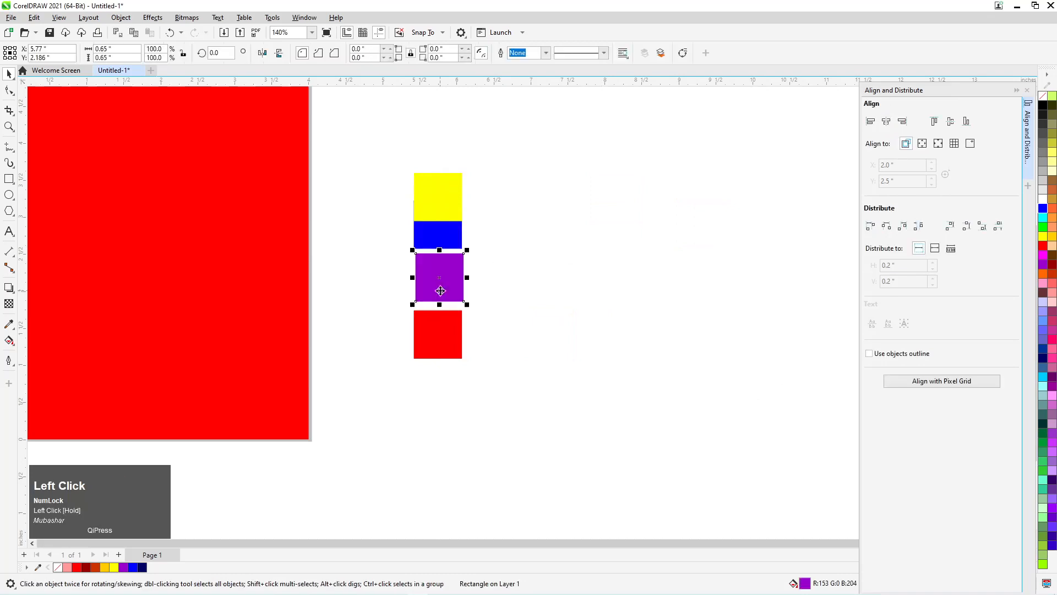
left_click_drag(441, 236, 582, 208)
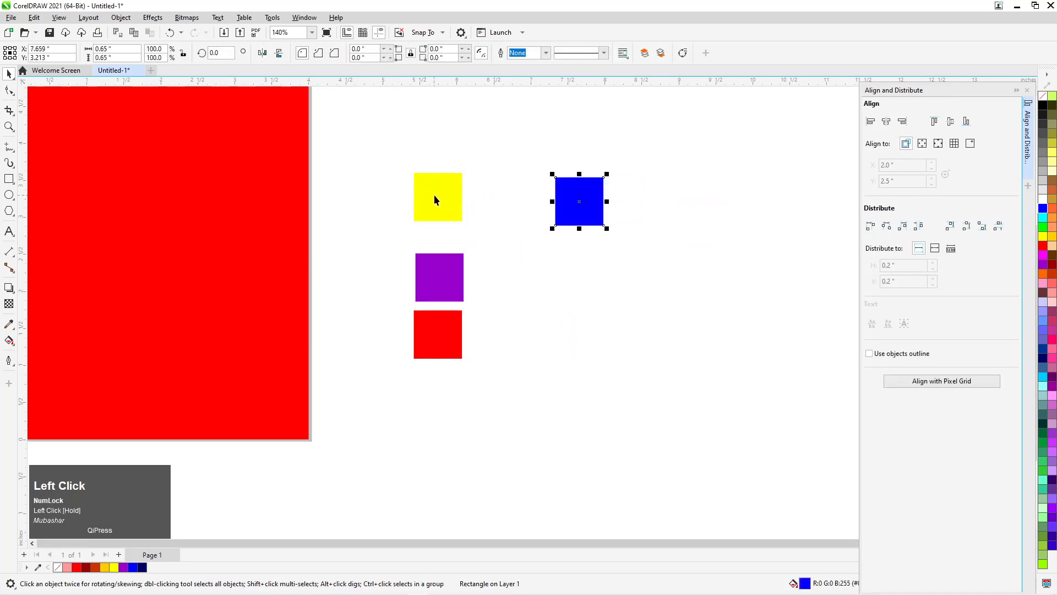
left_click_drag(432, 195, 412, 167)
left_click_drag(439, 266, 489, 180)
left_click_drag(439, 333, 690, 202)
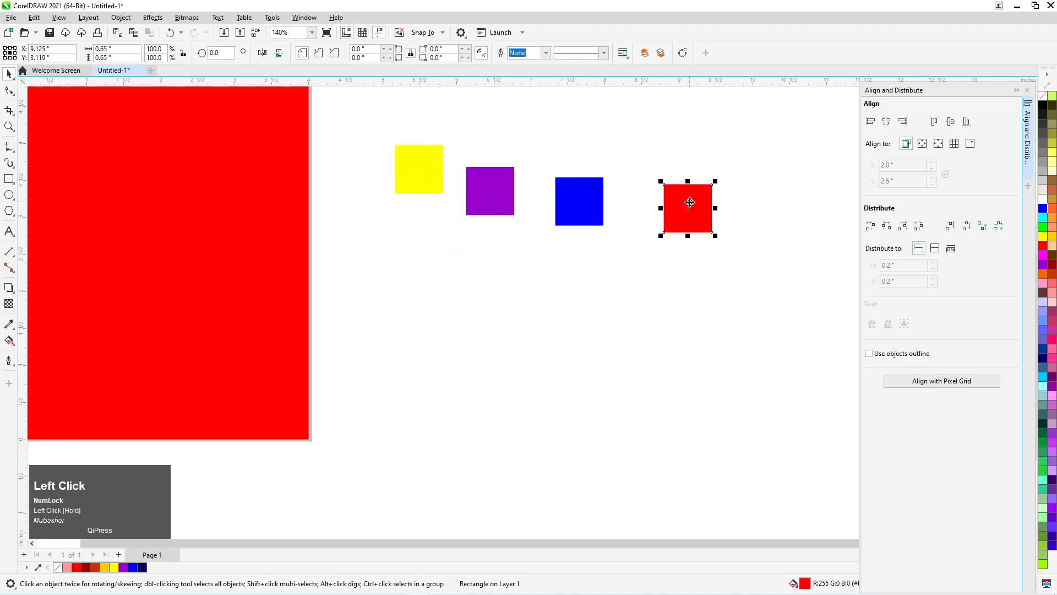
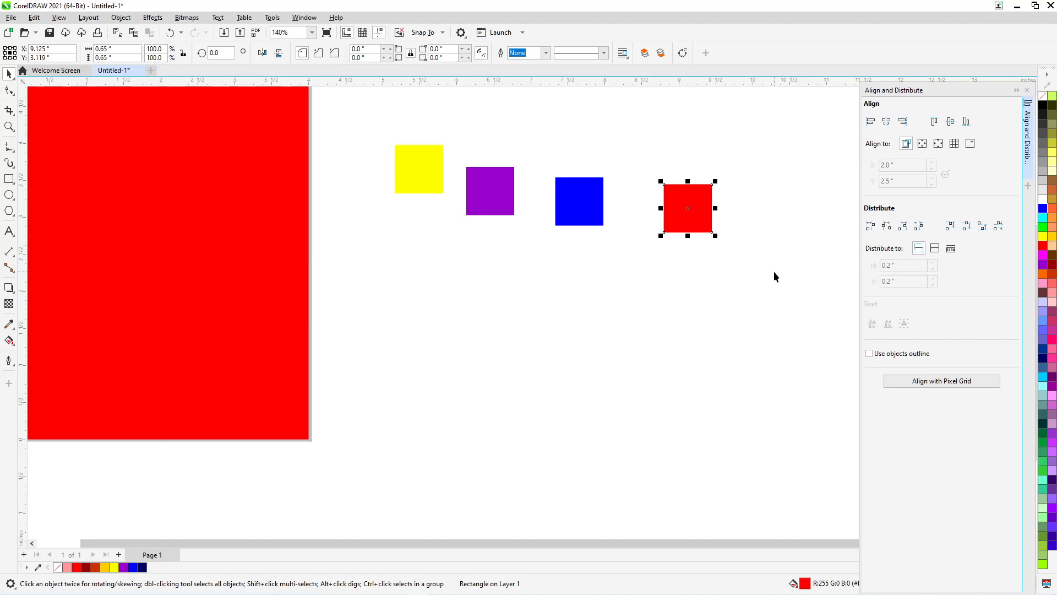
Select all four colored squares and align their centers vertically into one row
left_click_drag(362, 139, 751, 271)
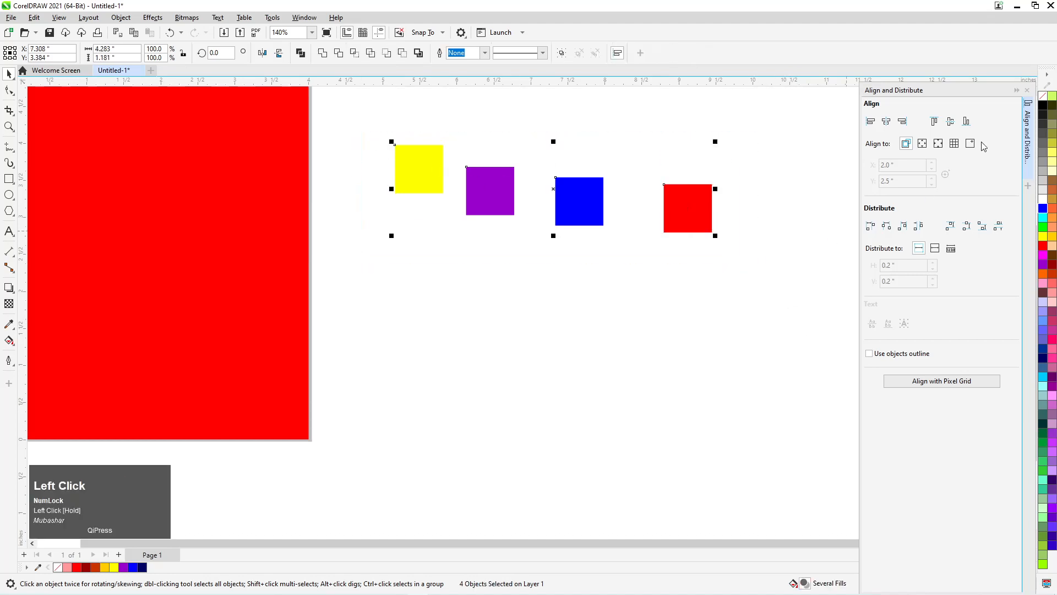
left_click(951, 121)
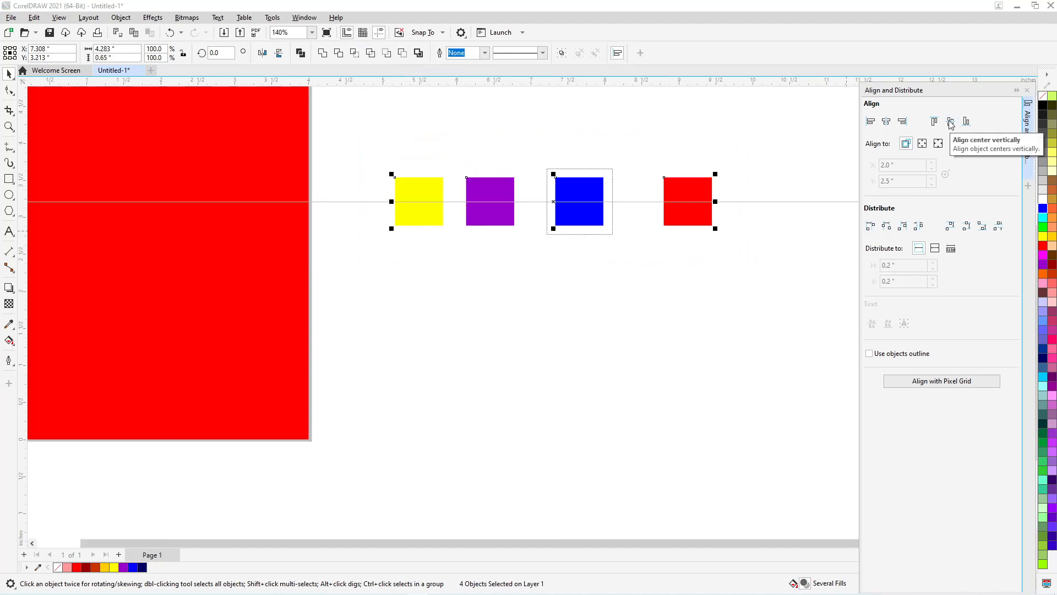
left_click(559, 485)
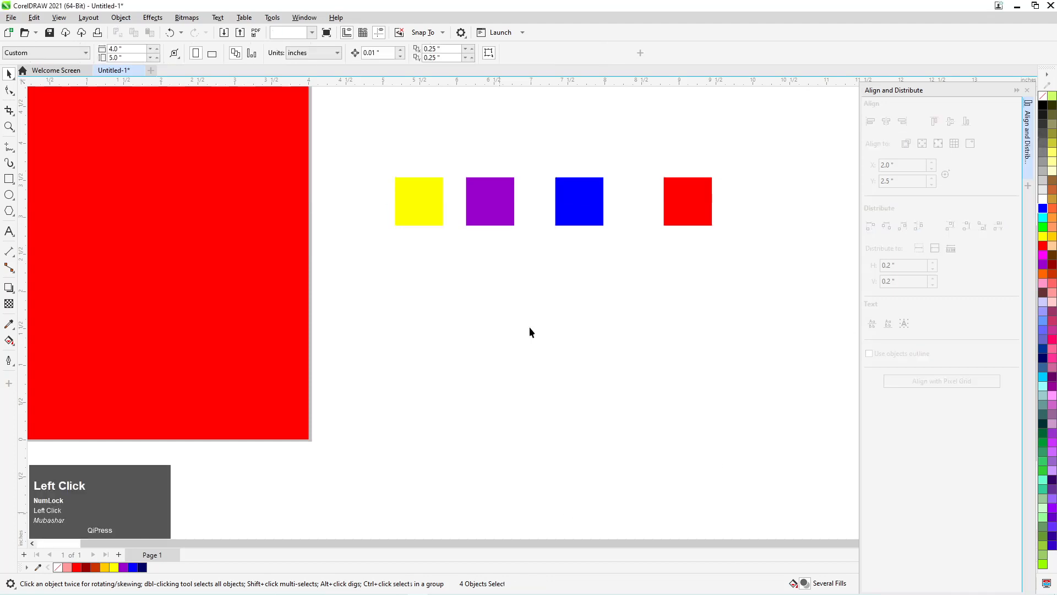
Distribute the yellow, purple and blue squares evenly by their left edges, and do the same with all four squares
left_click_drag(388, 176, 708, 253)
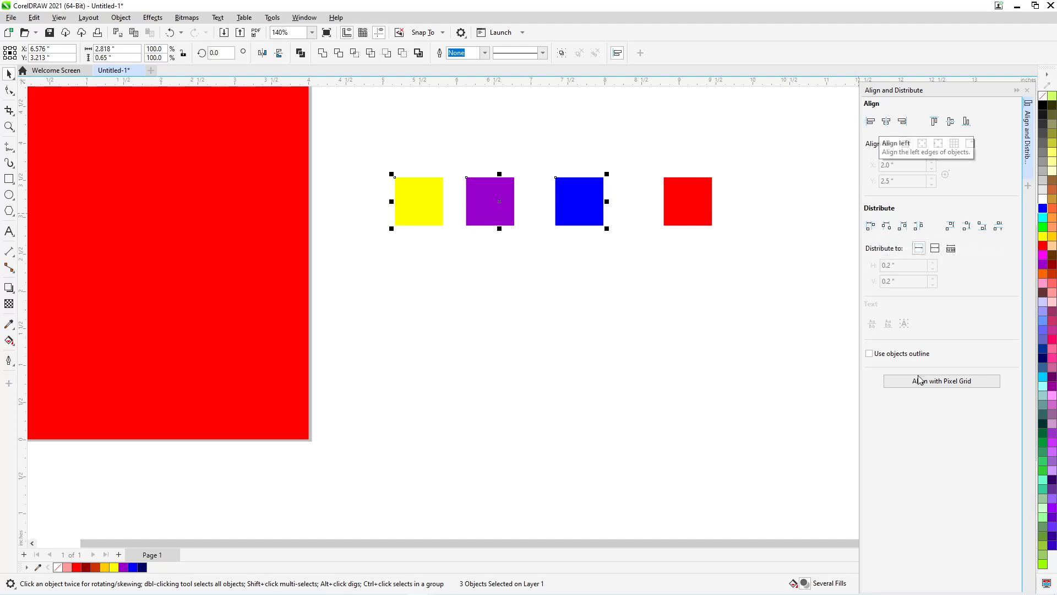
left_click(870, 226)
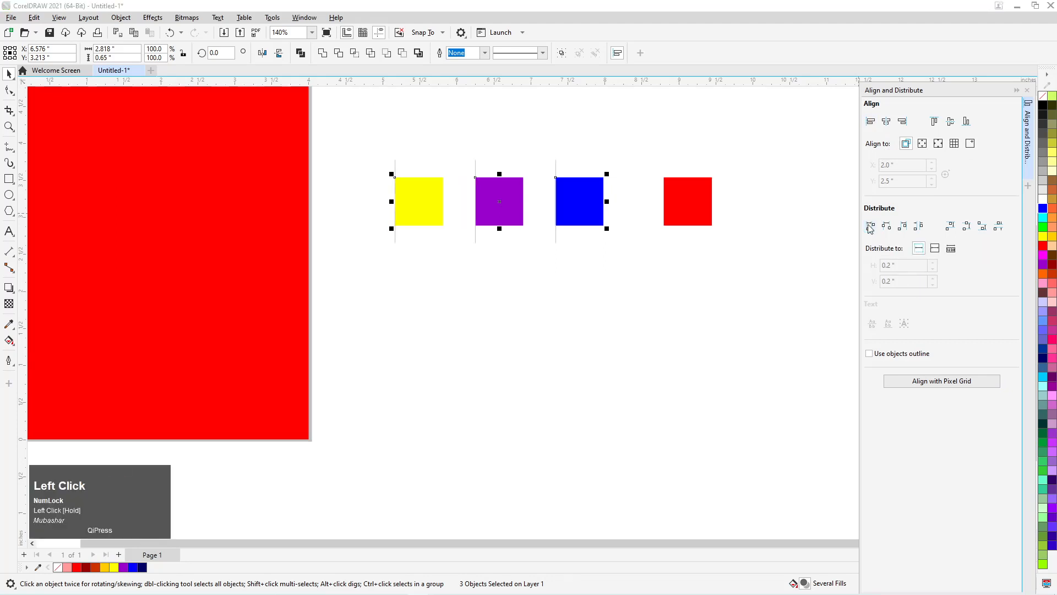
left_click_drag(739, 149, 331, 293)
left_click(870, 226)
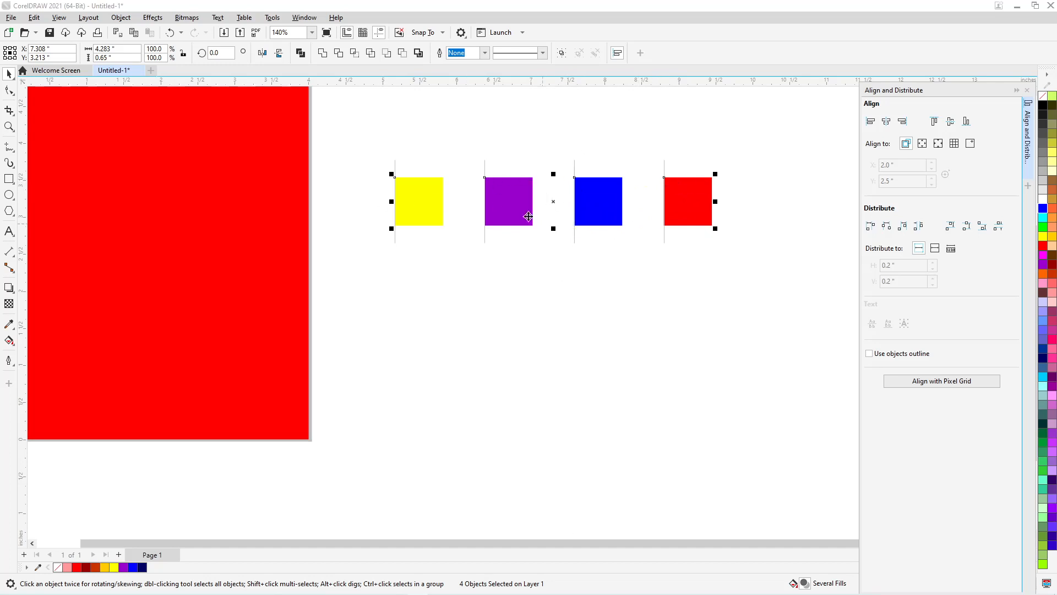
left_click(560, 308)
Apply equal horizontal spacing to the yellow, purple and blue squares, and repeat it with all four squares selected
left_click_drag(726, 147, 556, 275)
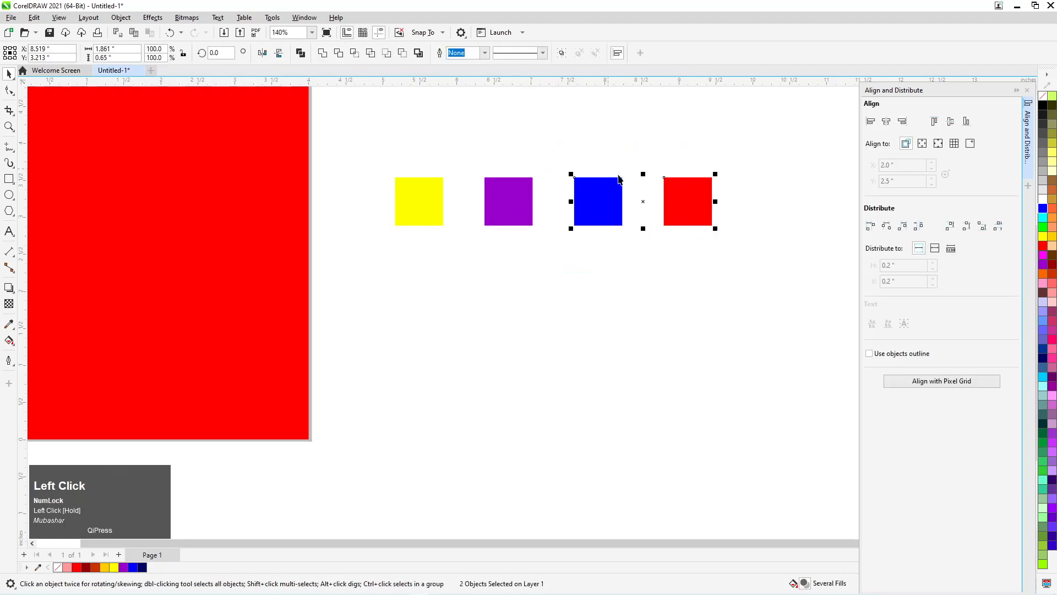
left_click_drag(466, 139, 656, 266)
left_click_drag(385, 135, 539, 255)
left_click_drag(354, 135, 800, 273)
left_click_drag(359, 140, 669, 289)
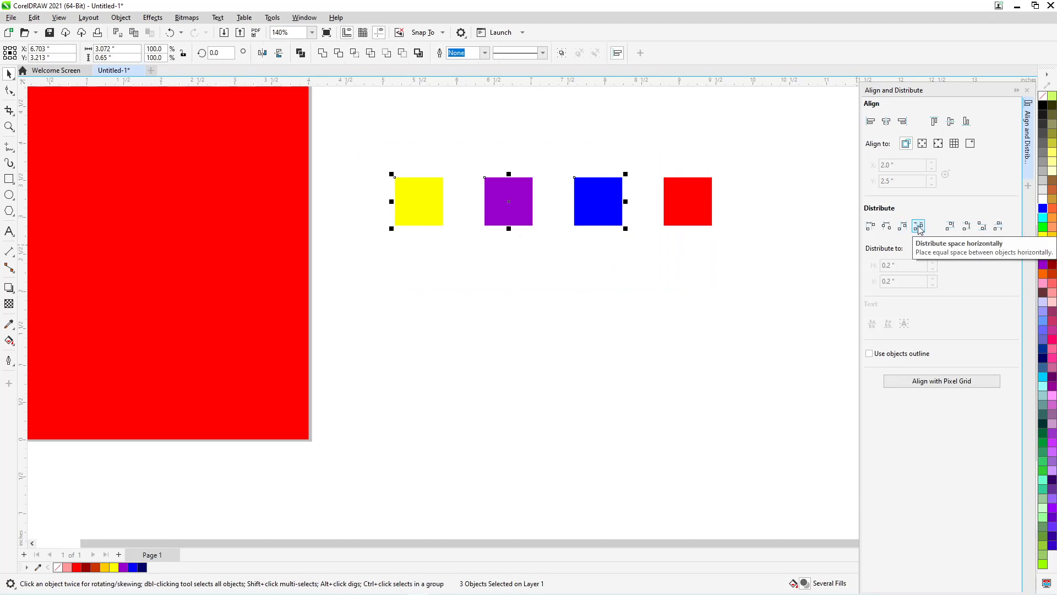
left_click(918, 226)
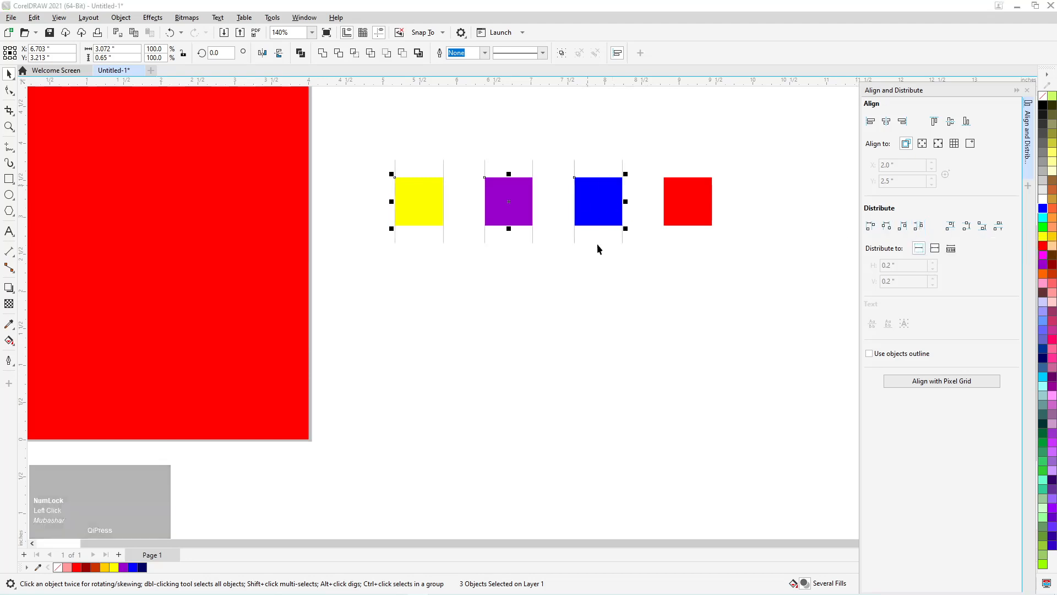
left_click_drag(366, 142, 826, 301)
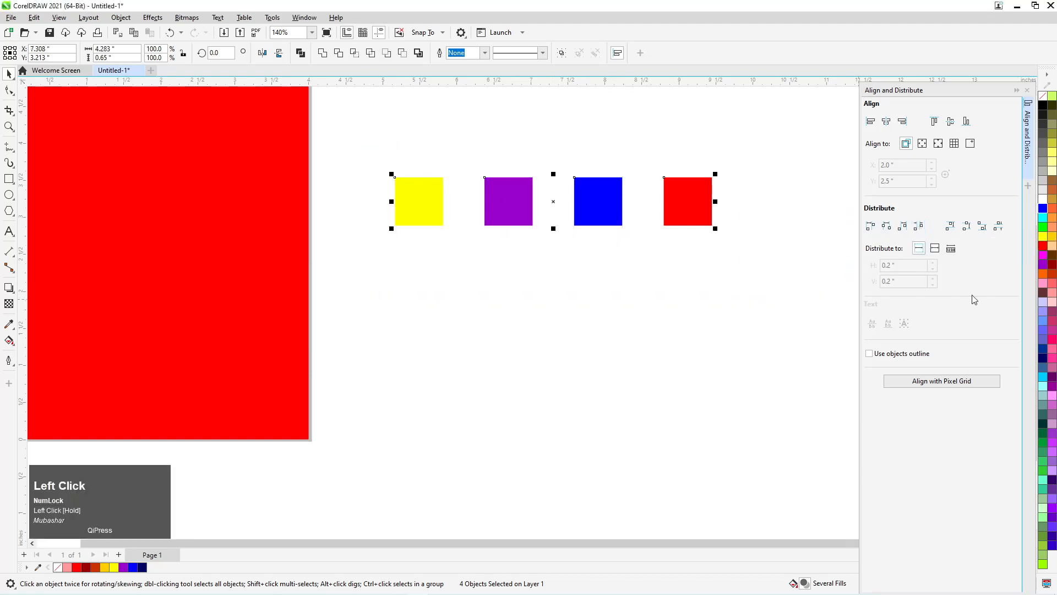
left_click(918, 227)
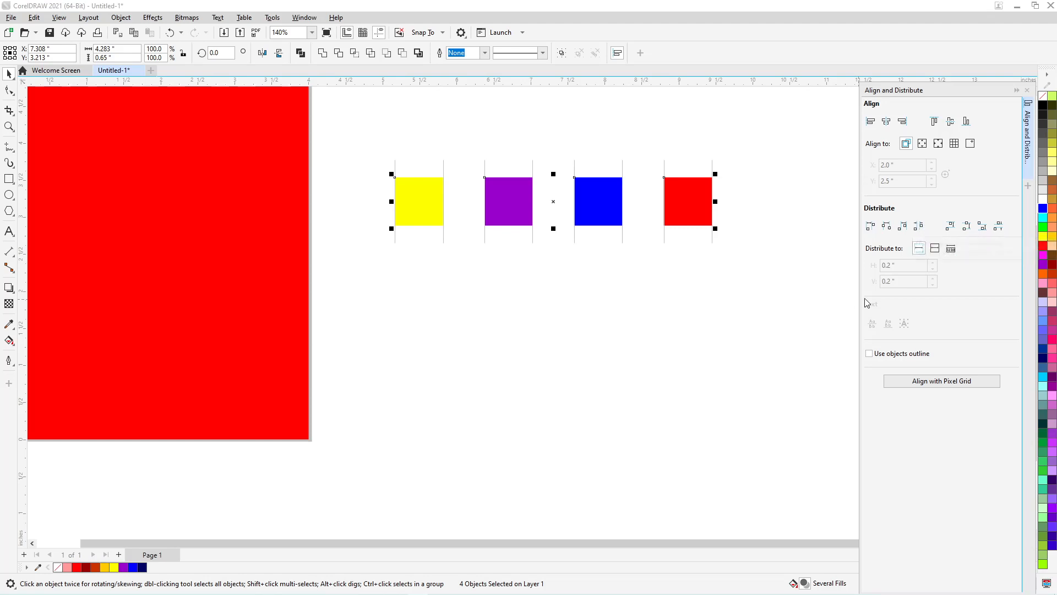
left_click_drag(384, 160, 711, 240)
left_click_drag(455, 198, 507, 196)
left_click_drag(396, 158, 549, 257)
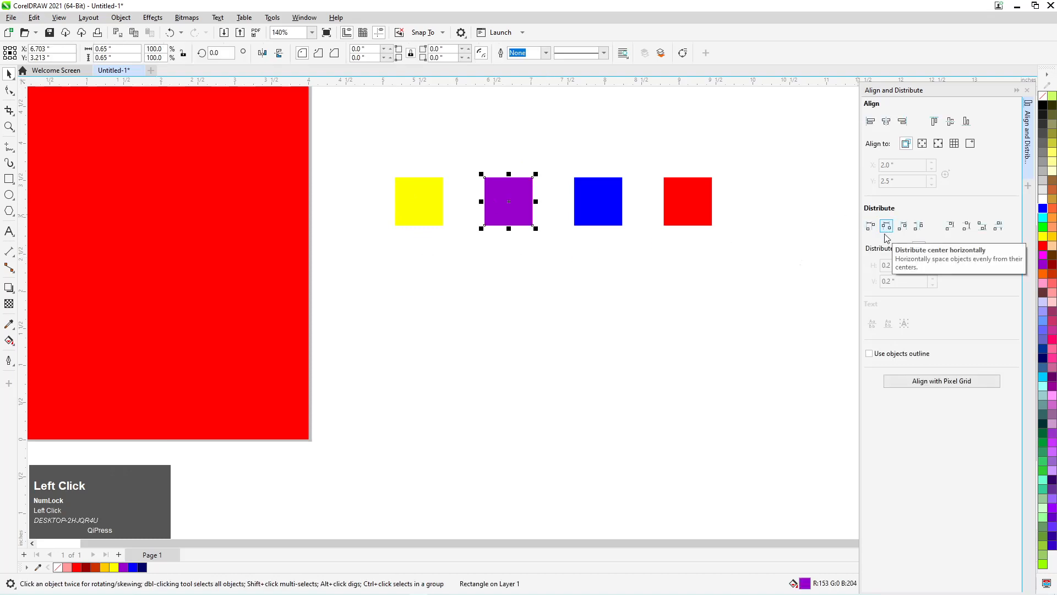
left_click(434, 253)
left_click_drag(366, 157, 511, 227)
left_click_drag(719, 265, 735, 261)
left_click(724, 263)
Move the blue square below the row and the purple one above it, and align all four centers vertically
left_click_drag(601, 195, 615, 305)
left_click_drag(521, 192, 524, 146)
left_click_drag(376, 120, 811, 385)
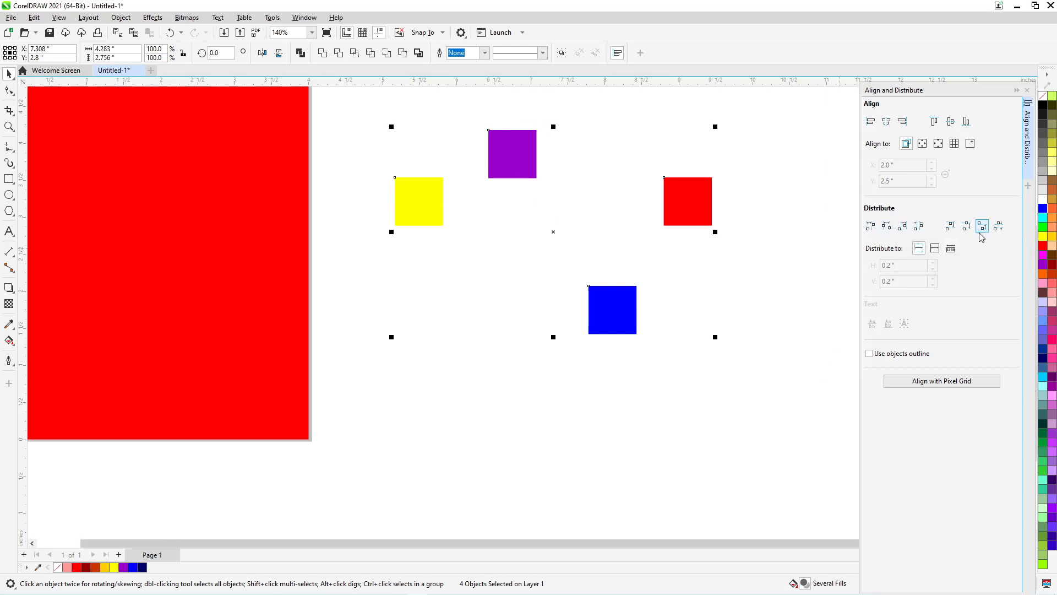
left_click(953, 125)
left_click(660, 373)
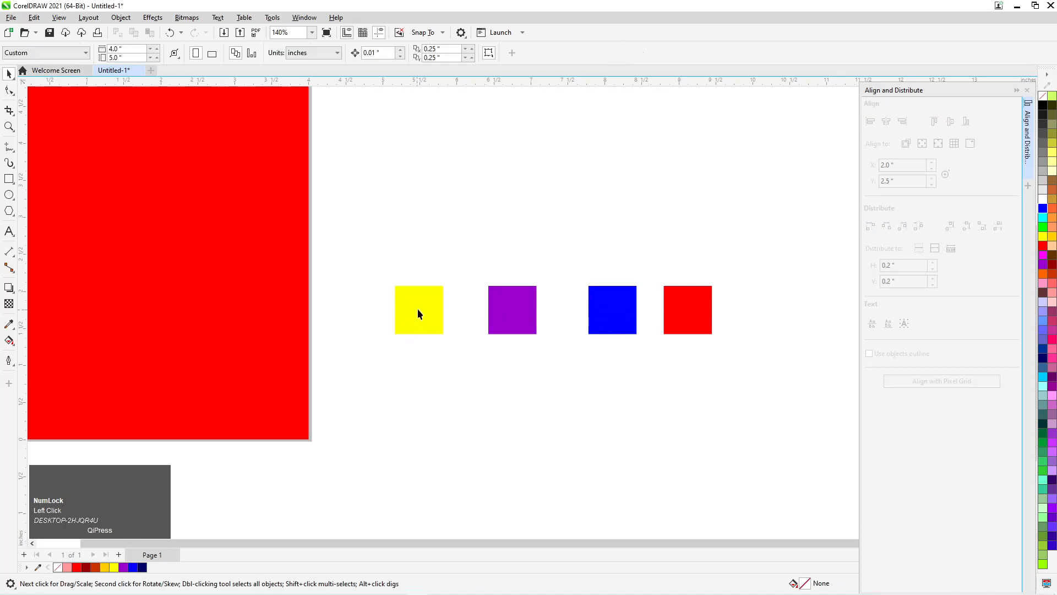
Distribute all four squares horizontally by left edges, centers, right edges and equal spacing in turn
left_click_drag(379, 264, 743, 369)
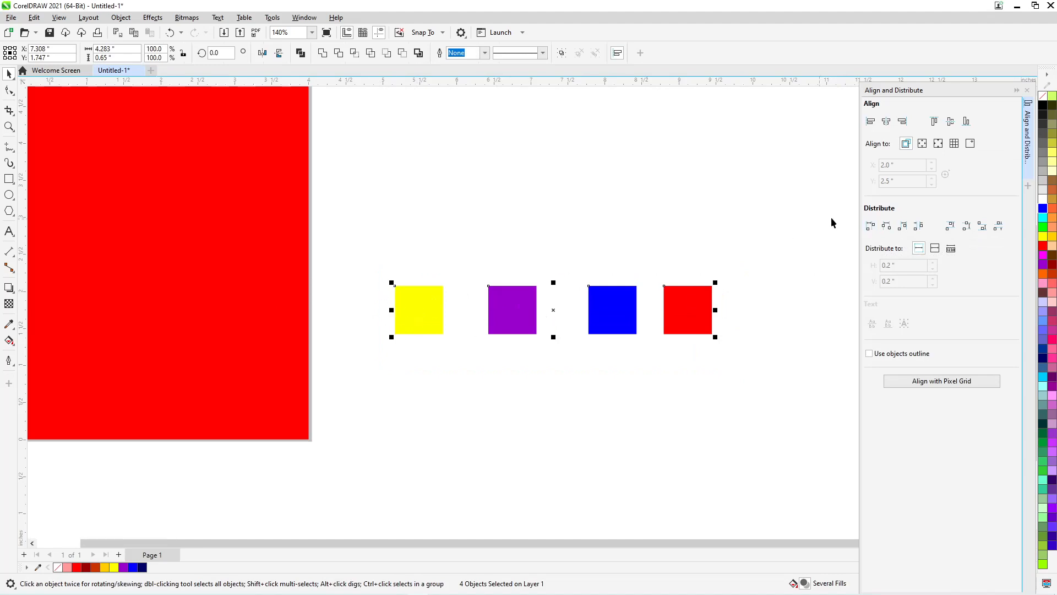
left_click(870, 226)
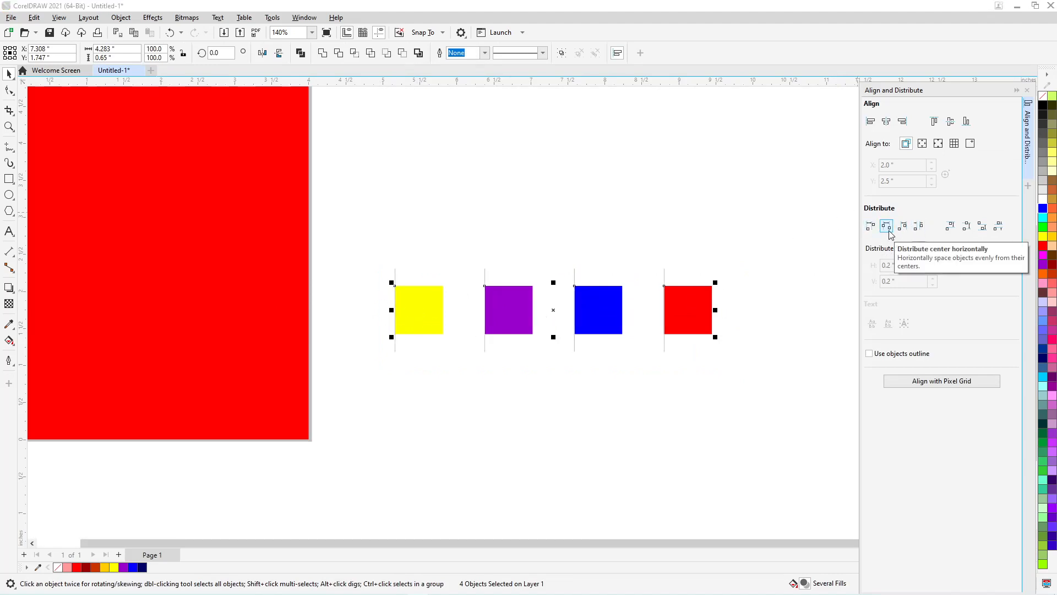
left_click(890, 235)
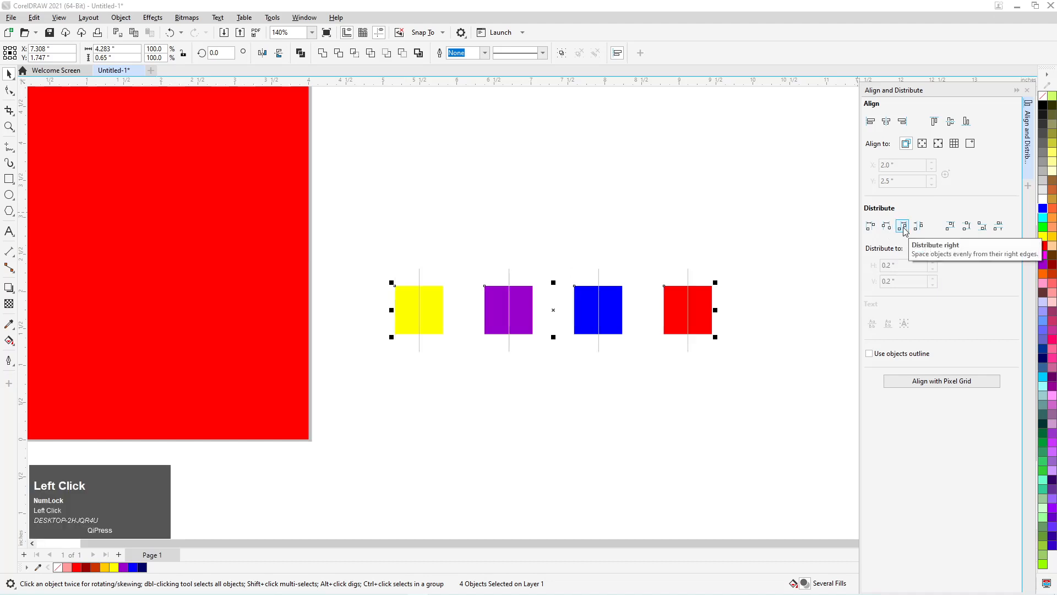
left_click(903, 226)
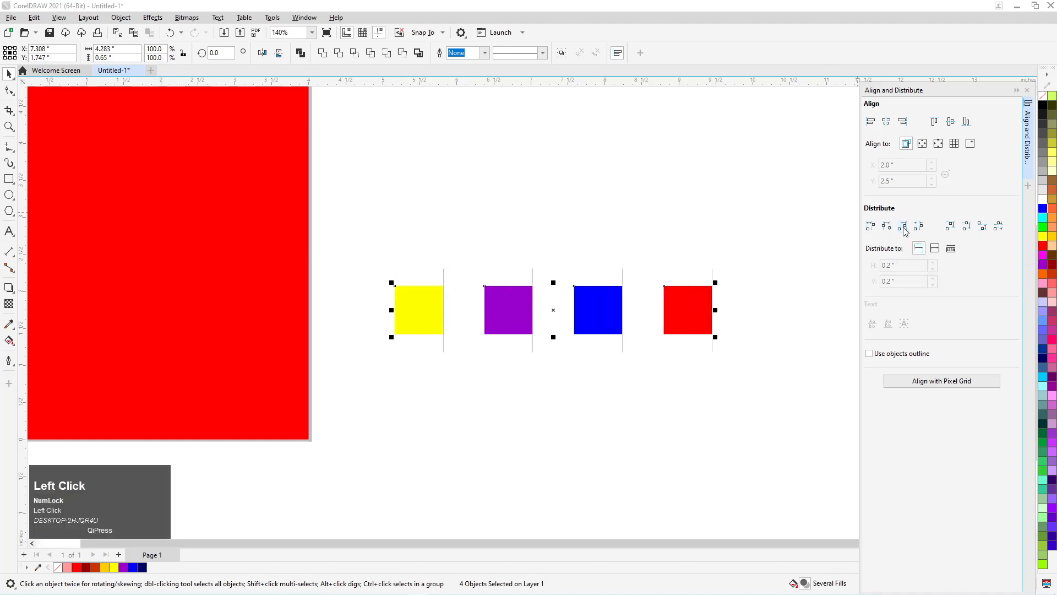
scroll(633, 295, "up", 4)
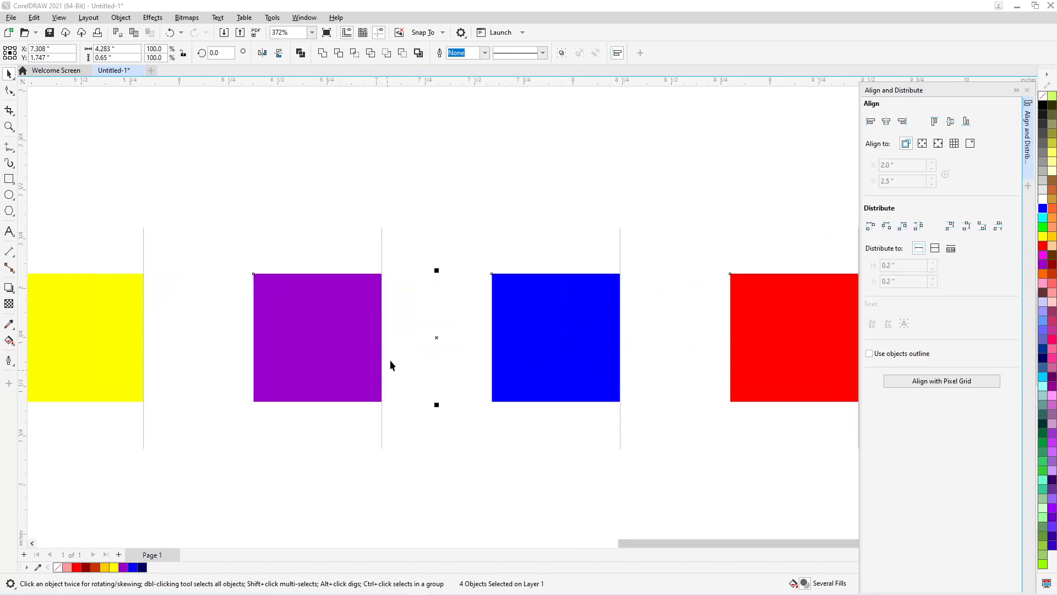
scroll(391, 363, "down", 3)
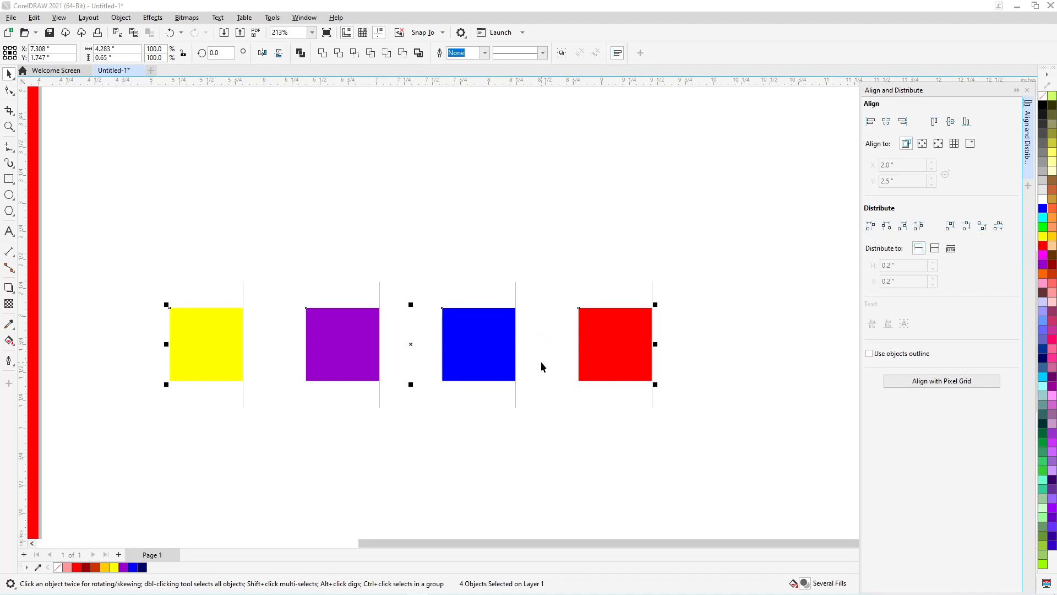
left_click(919, 226)
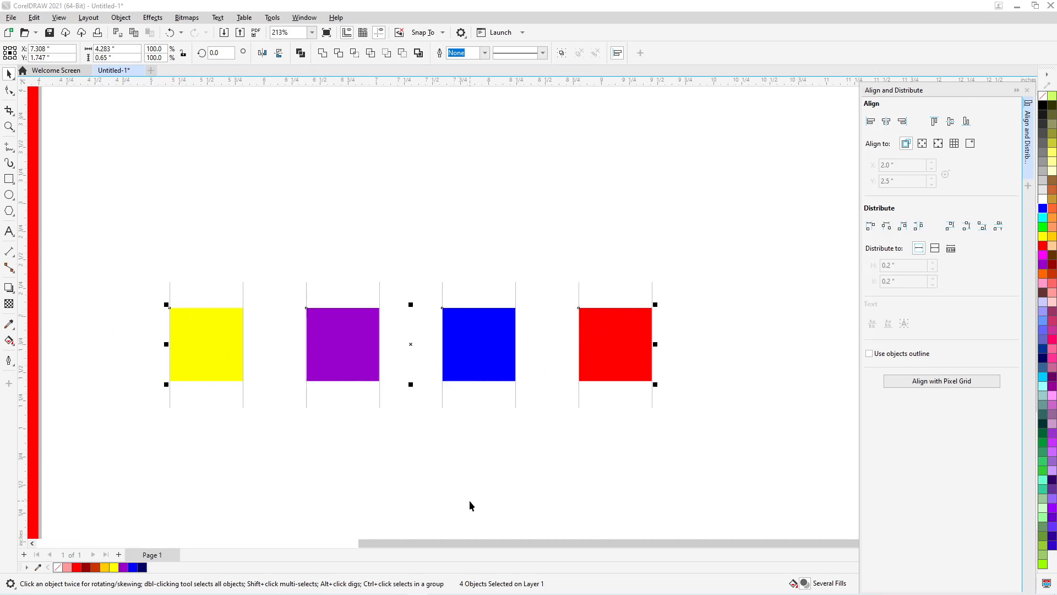
Rearrange the squares into a rough, uneven column in the order yellow, blue, purple and red, with purple at about X 8.96 inches
left_click_drag(220, 341, 617, 181)
left_click_drag(478, 321, 573, 248)
left_click_drag(609, 340, 598, 472)
left_click_drag(303, 316, 471, 373)
left_click_drag(335, 344, 588, 351)
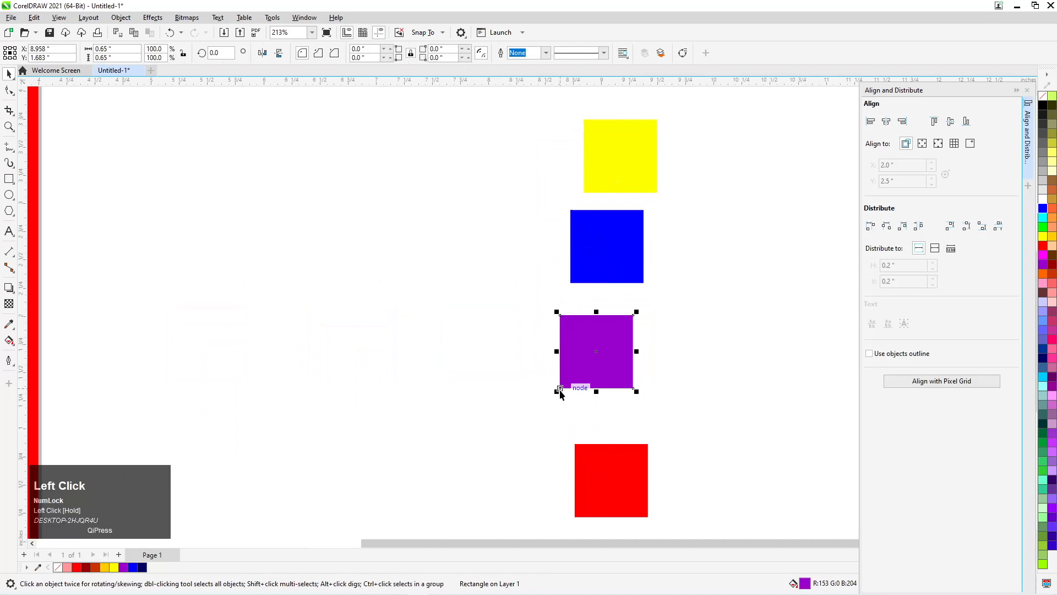
Select all four stacked squares and align their centers horizontally into a straight column
scroll(561, 350, "down", 2)
left_click_drag(524, 205, 647, 436)
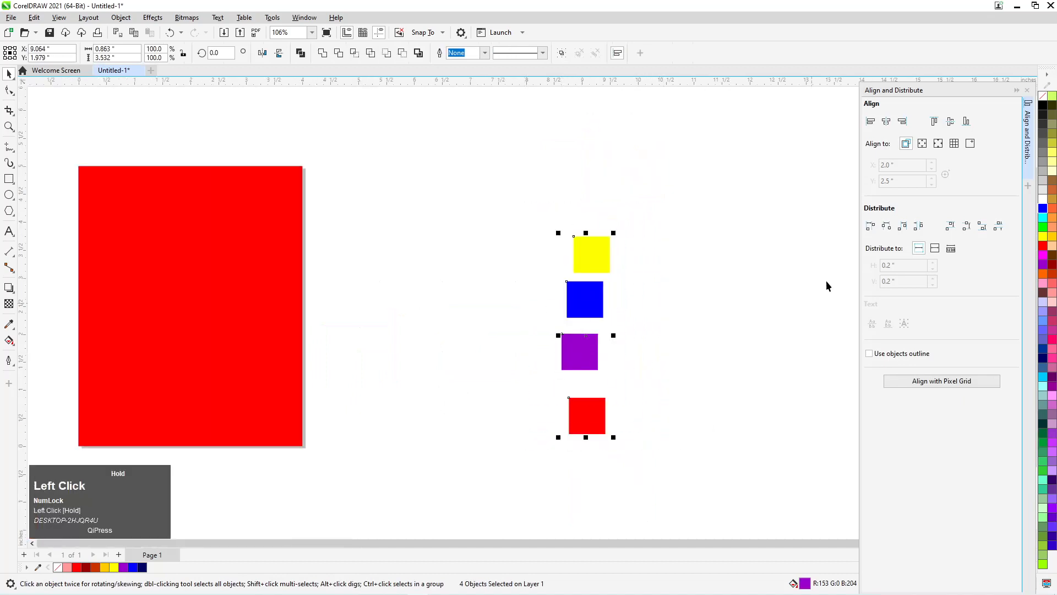
left_click(885, 122)
left_click(349, 299)
Distribute the four stacked squares vertically by bottom edges, equal spacing, centers and top edges in turn
scroll(592, 423, "up", 2)
left_click_drag(495, 104, 745, 524)
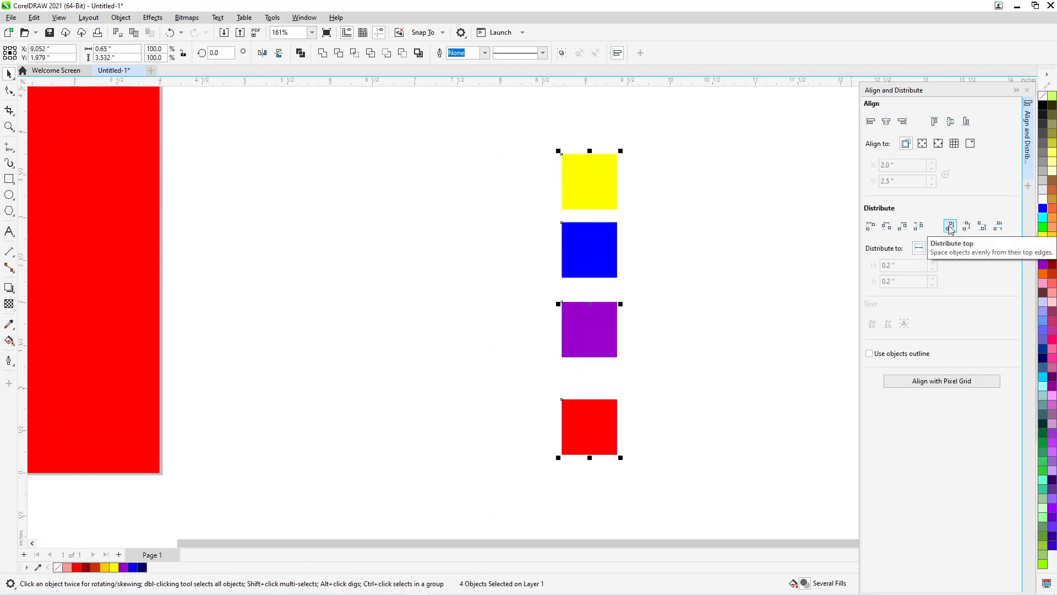
left_click(983, 232)
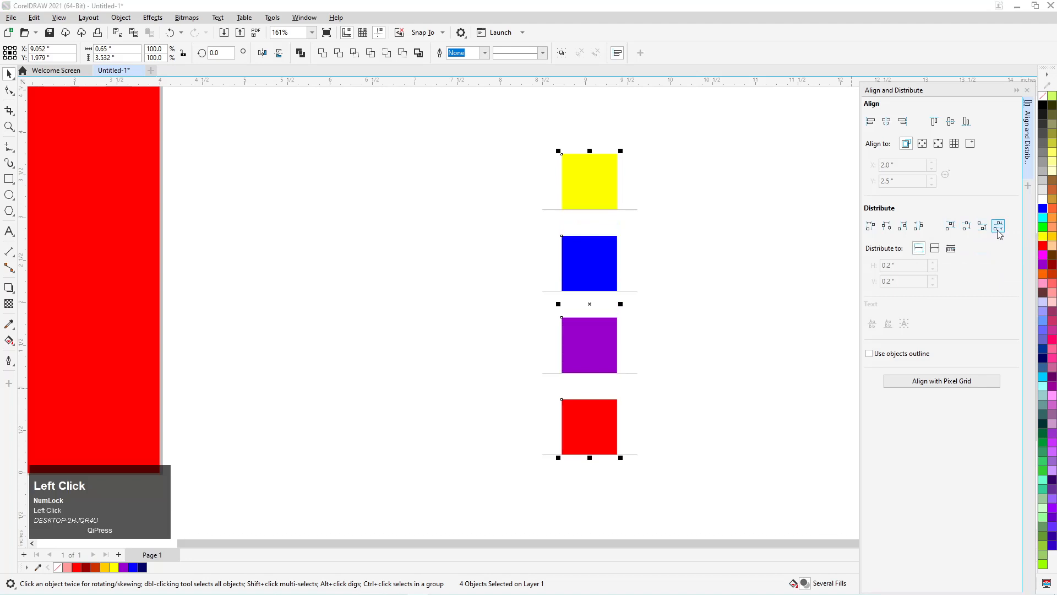
left_click(999, 233)
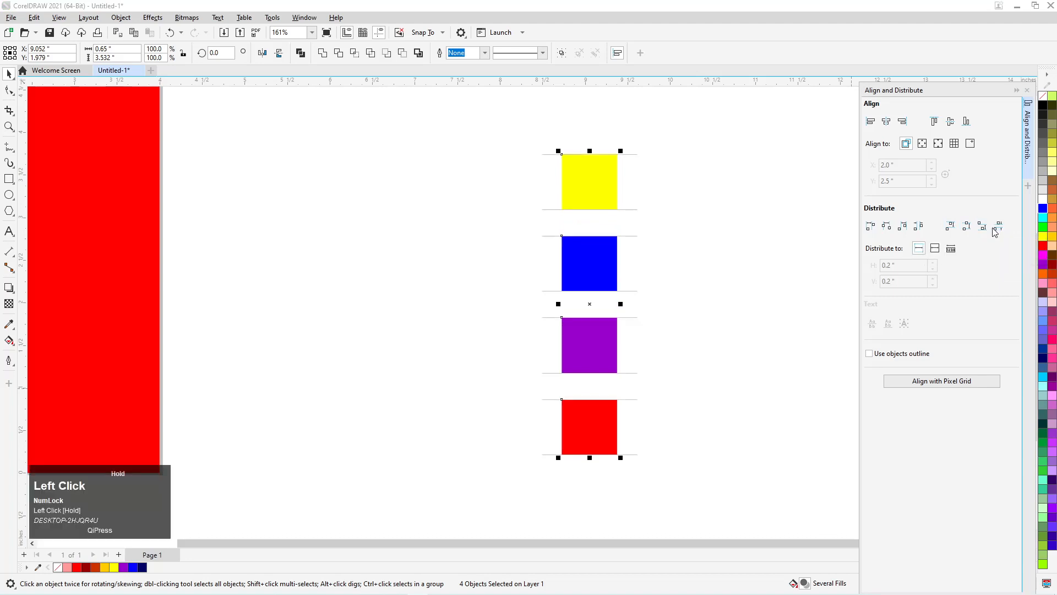
left_click(969, 231)
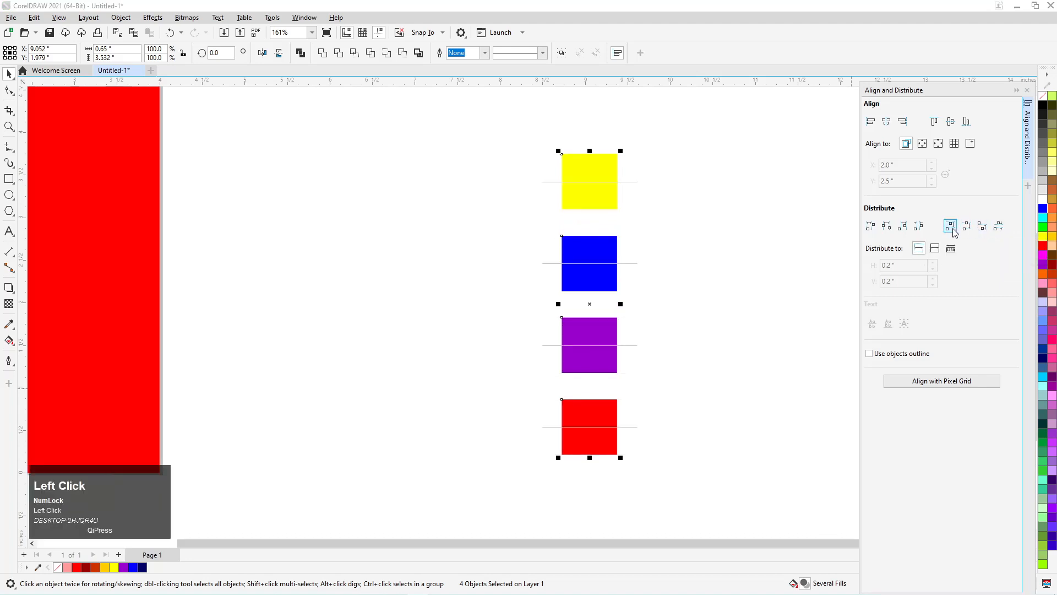
left_click(955, 232)
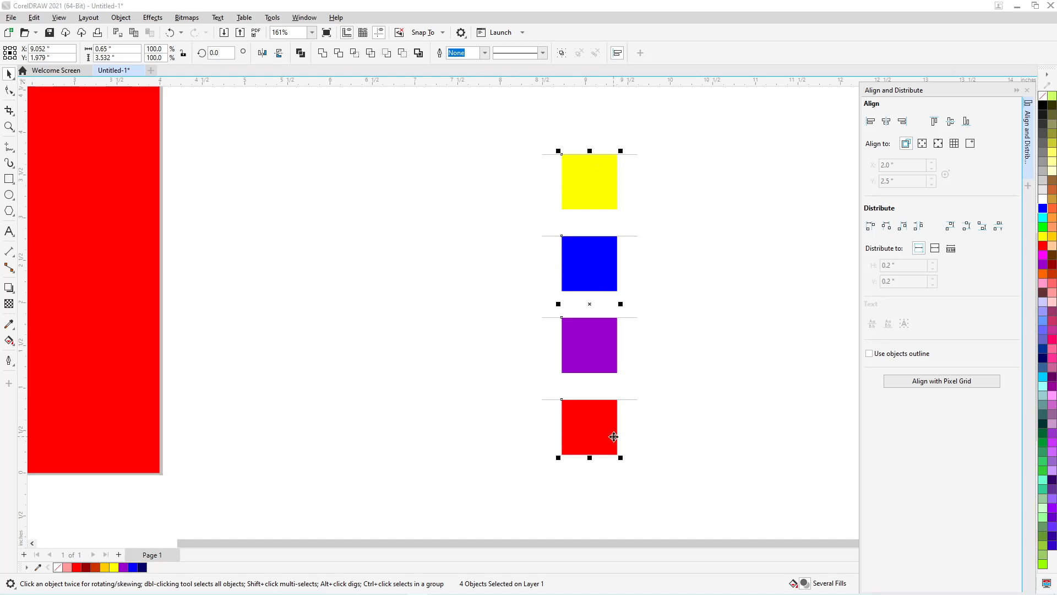
left_click(490, 164)
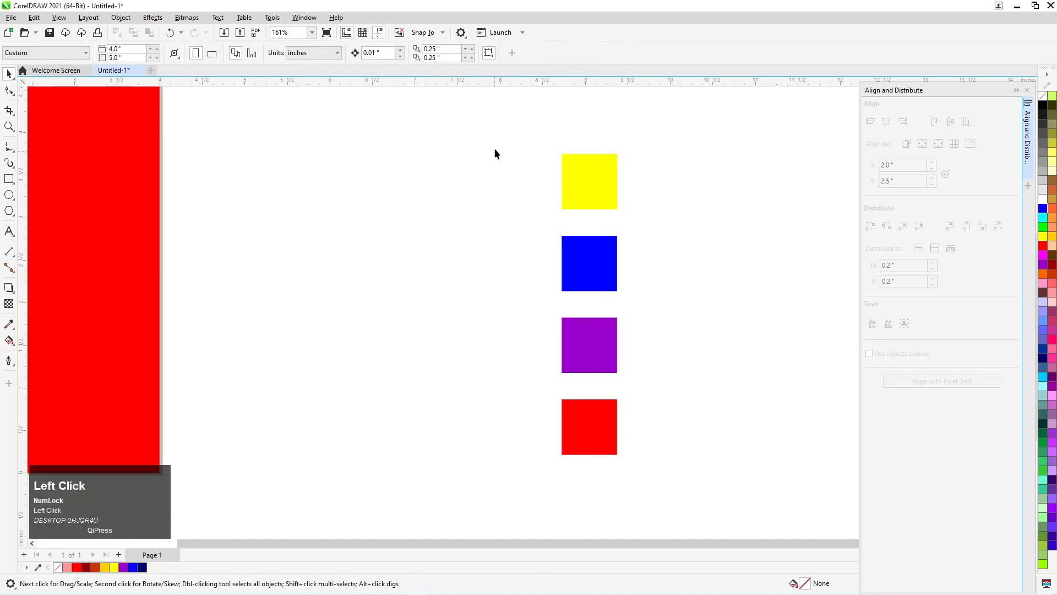
Move the whole column of squares farther from the page, to about X 10.34 and Y 2.0 inches
left_click_drag(675, 491, 675, 493)
left_click_drag(590, 427, 666, 433)
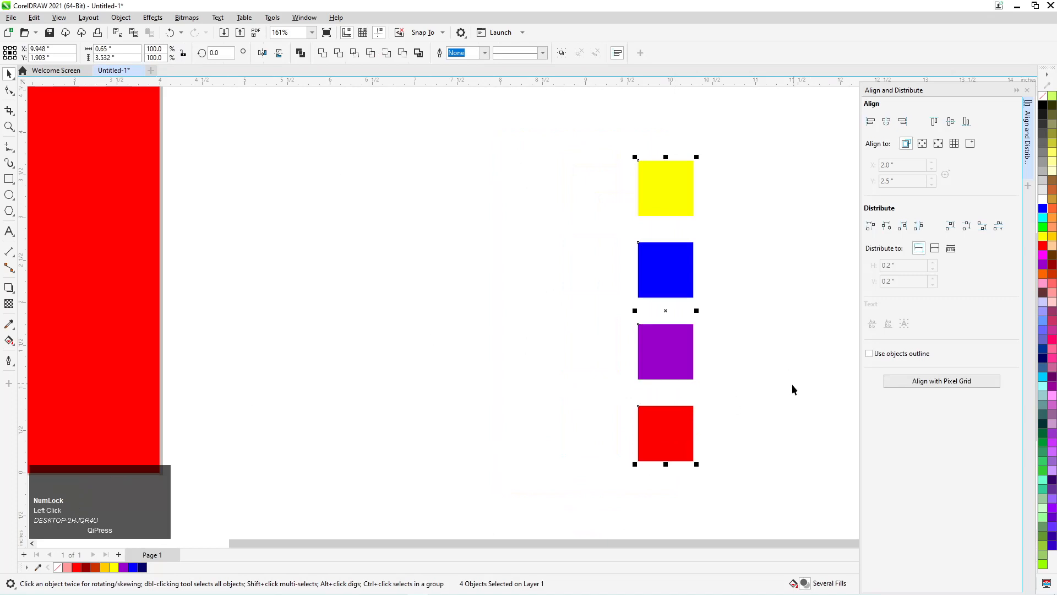
left_click_drag(679, 432, 710, 432)
left_click(399, 273)
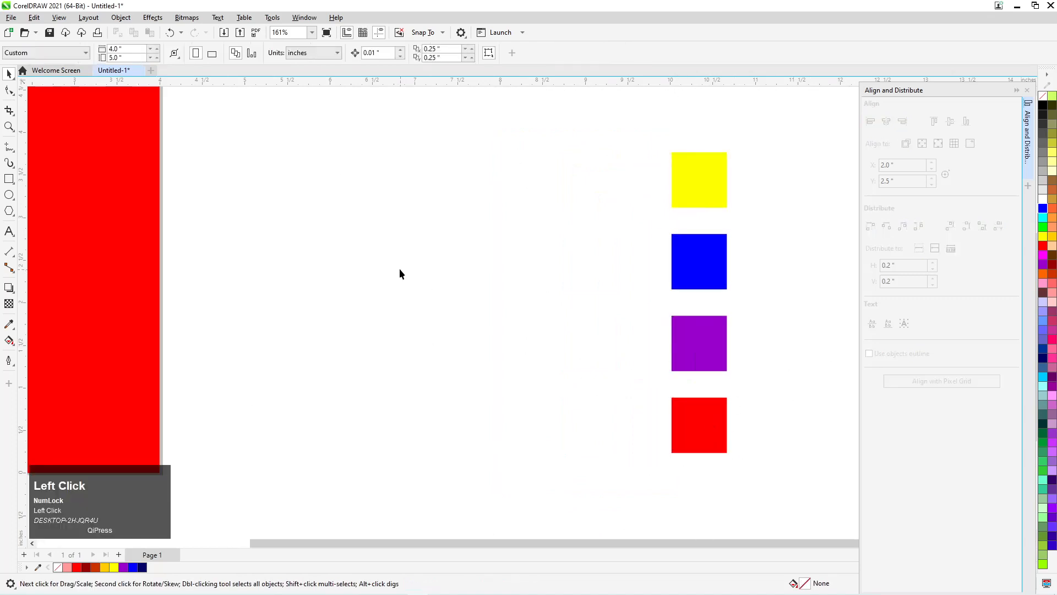
Break up the column by moving yellow toward the page and blue to about X 10.52, Y 2.51 inches
scroll(399, 273, "down", 1)
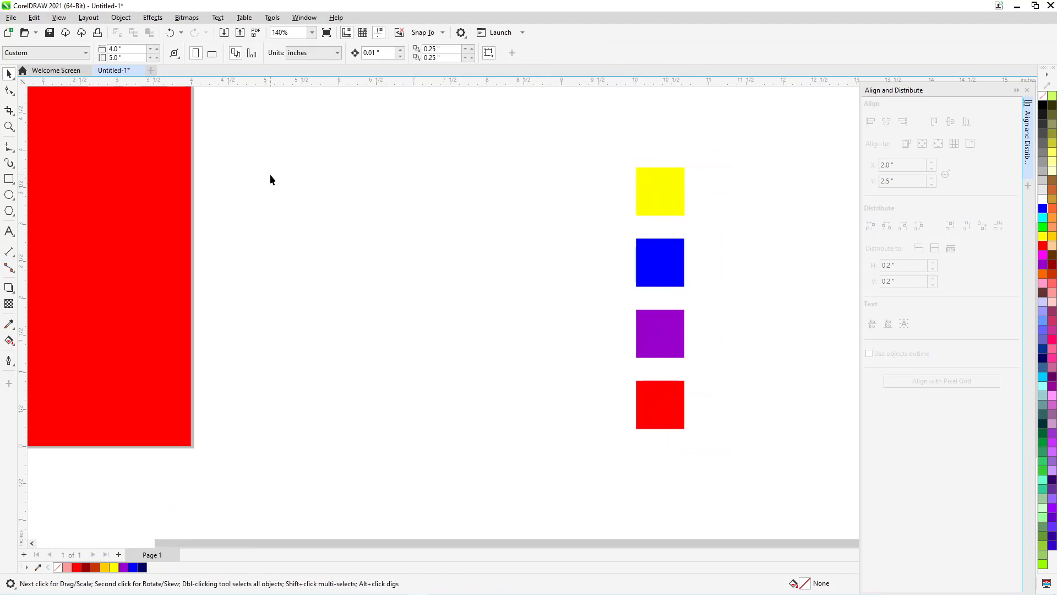
left_click_drag(593, 137, 685, 434)
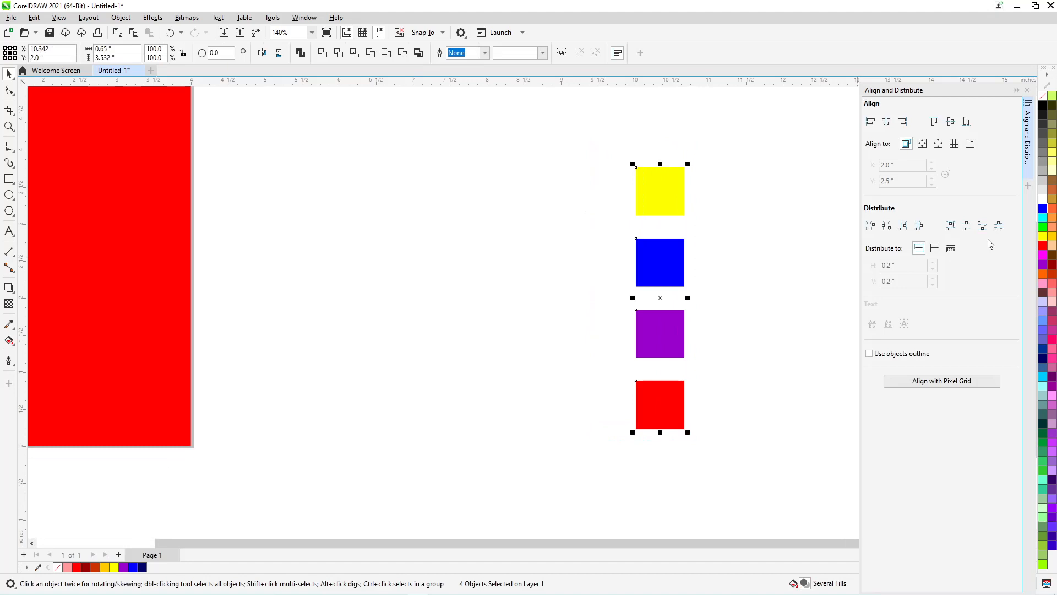
left_click_drag(632, 188, 518, 211)
left_click_drag(660, 214, 585, 225)
mouse_move(673, 275)
left_mouse_down()
mouse_move(656, 269)
mouse_move(684, 274)
left_mouse_up()
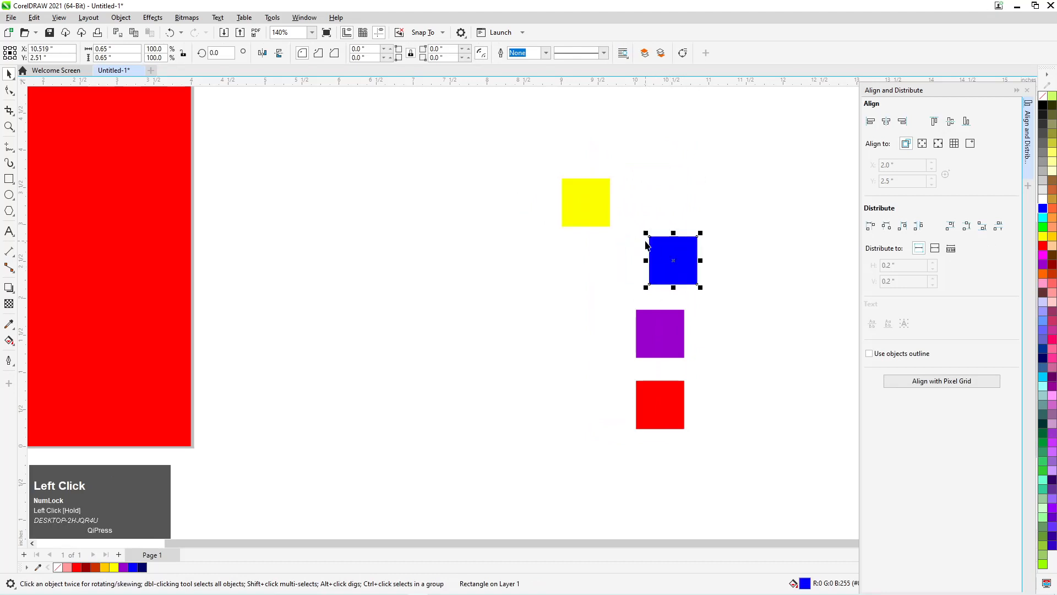